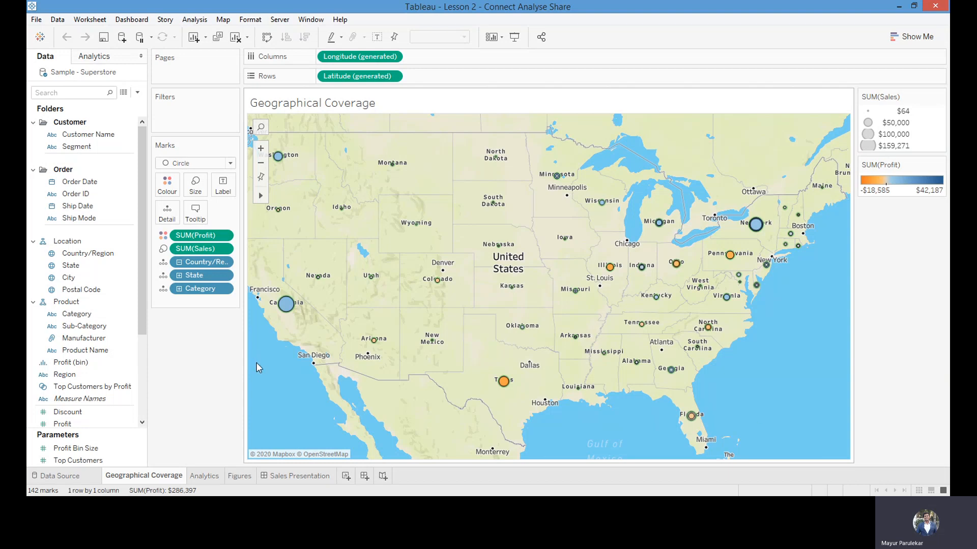
Examine the category, profit and sales details of the state marks on the Geographical Coverage map, including California and Texas
mouse_move(278, 323)
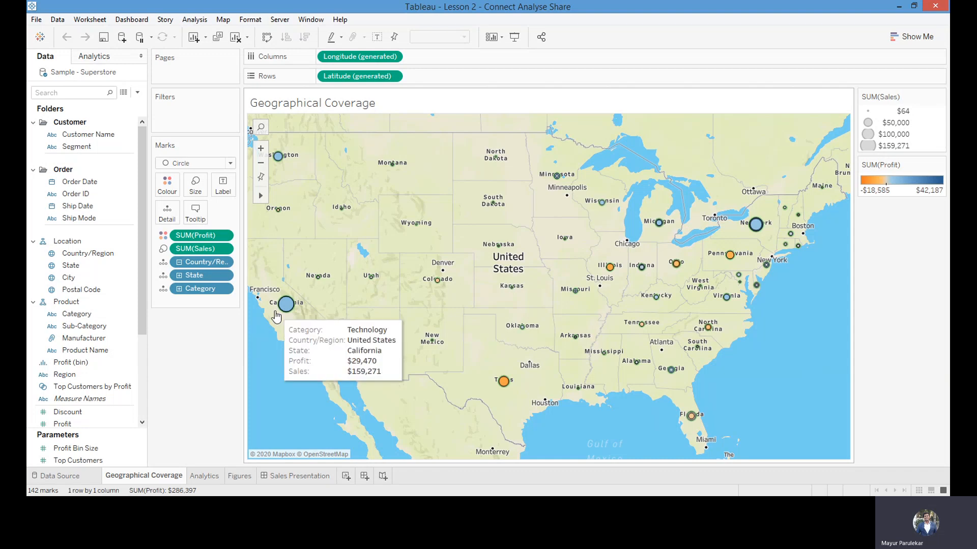
mouse_move(749, 238)
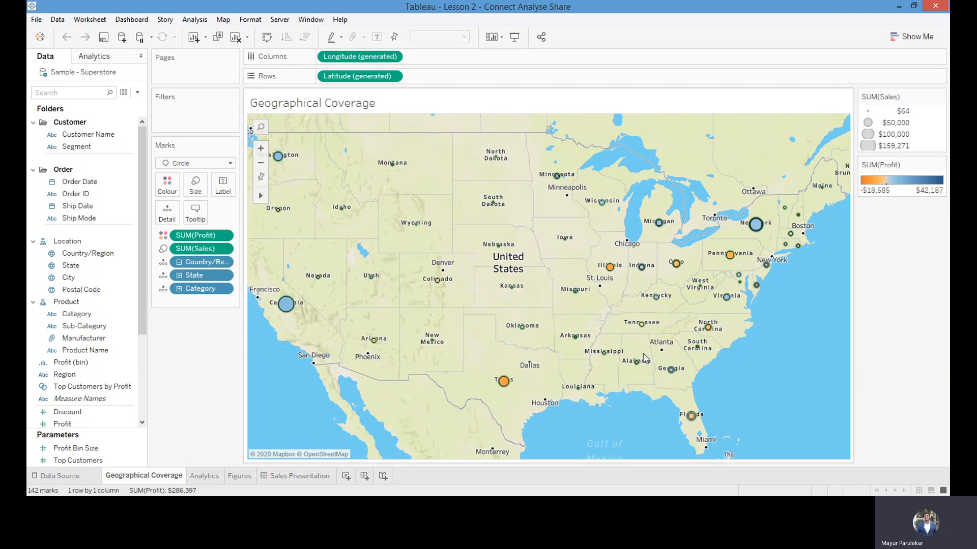
mouse_move(790, 237)
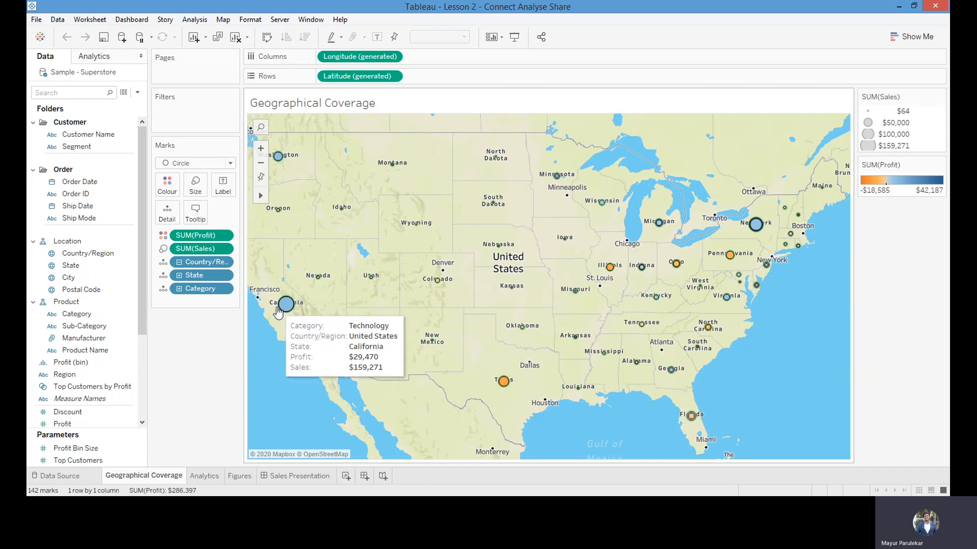
mouse_move(503, 388)
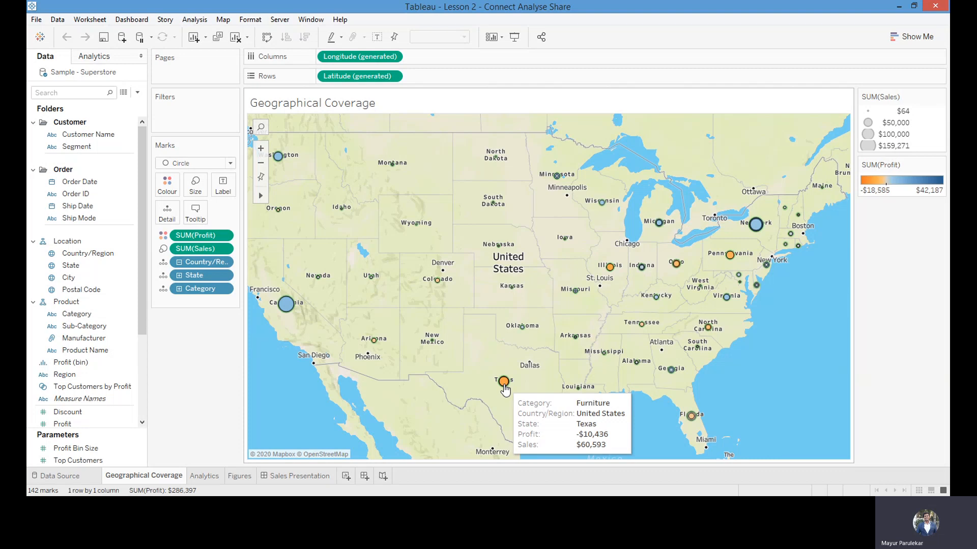
mouse_move(610, 275)
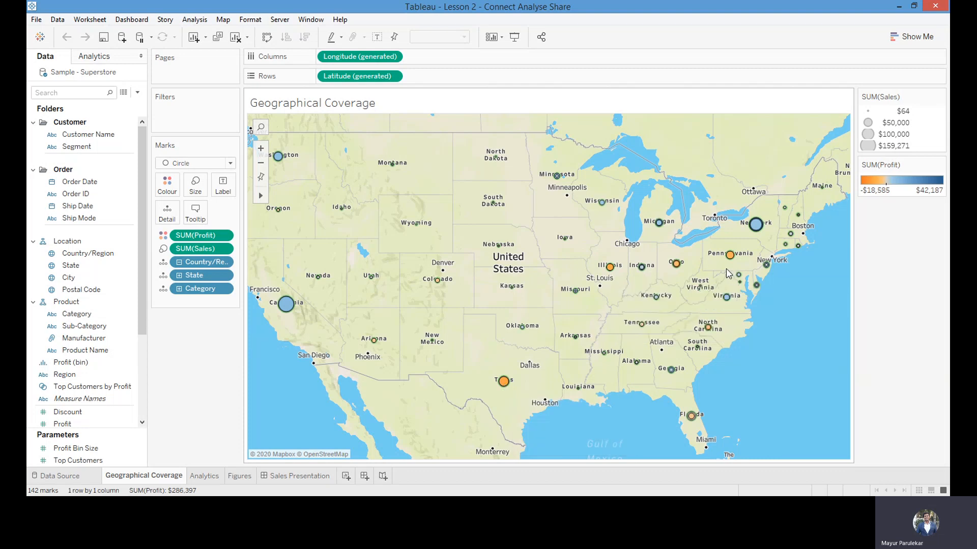
mouse_move(705, 334)
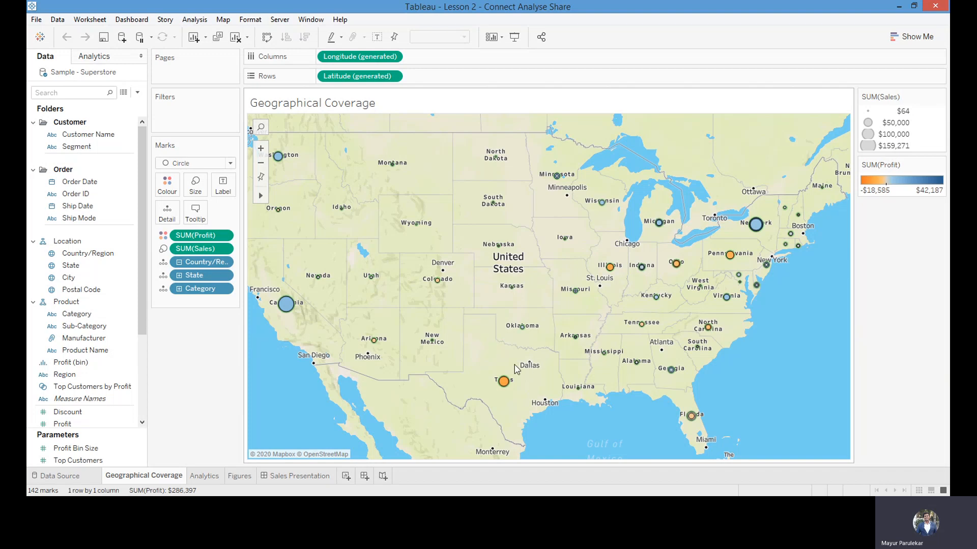
Review the sub-category sales and average lines on the Analytics sheet, and the state-level profit and sales on the Figures sheet
left_click(199, 479)
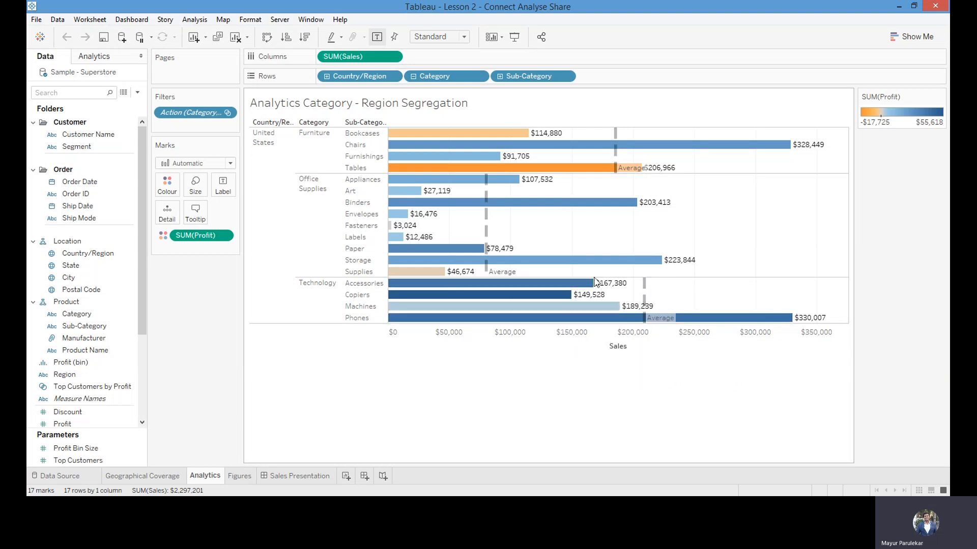
mouse_move(613, 163)
left_click(240, 477)
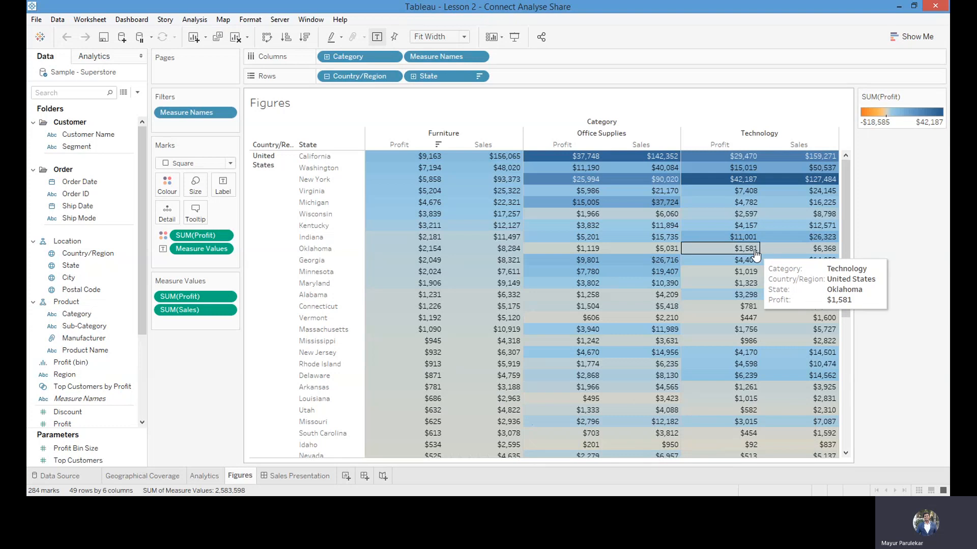
mouse_move(846, 182)
left_mouse_down()
mouse_move(843, 344)
mouse_move(849, 179)
left_mouse_up()
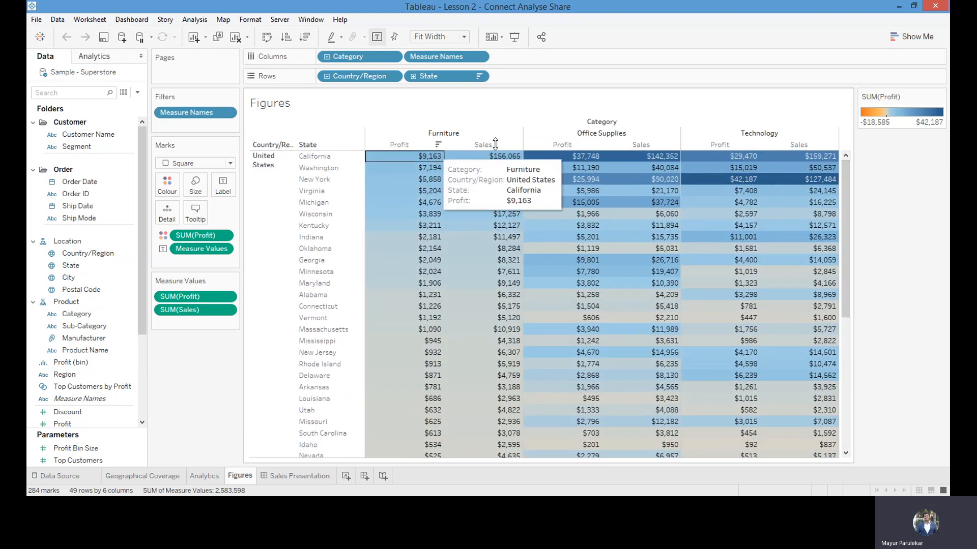
Cycle the state sort by Furniture profit through ascending, unsorted and descending order
left_click(438, 145)
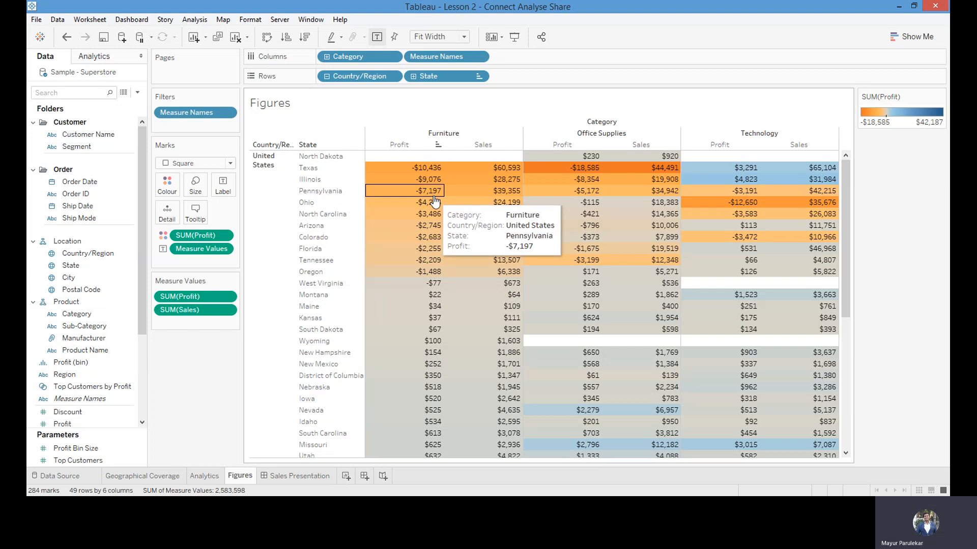
left_click(438, 144)
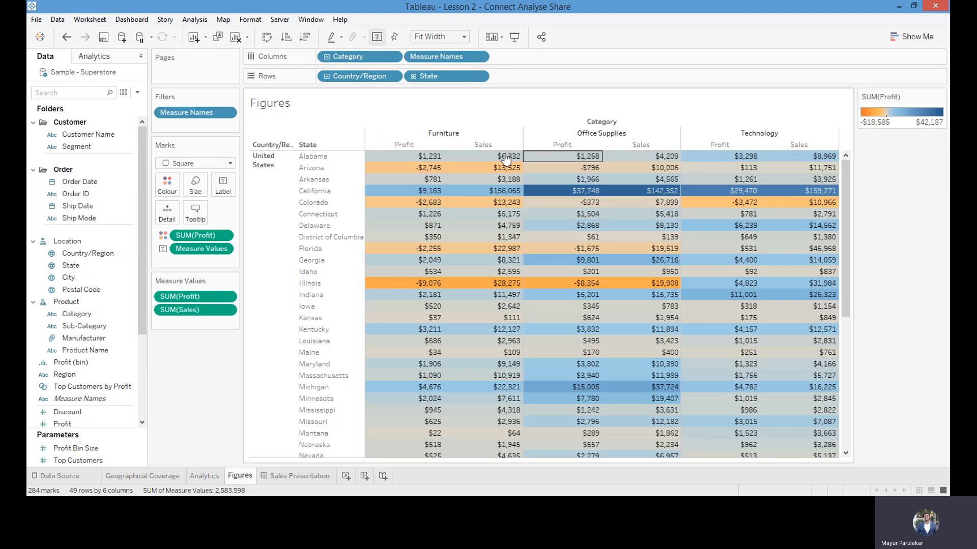
left_click(439, 146)
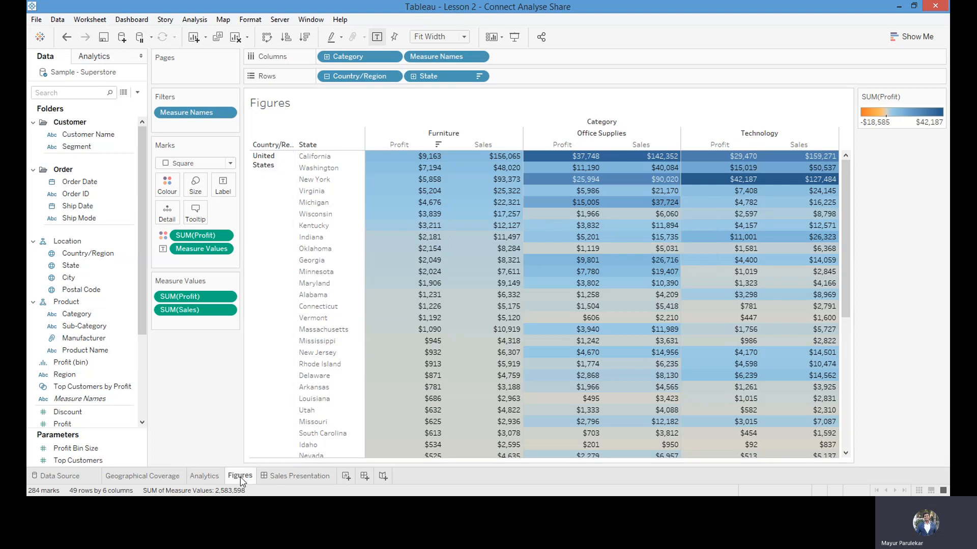
Open the Sales Presentation dashboard, inspect the California mark and zoom its map in on the western states
left_click(276, 473)
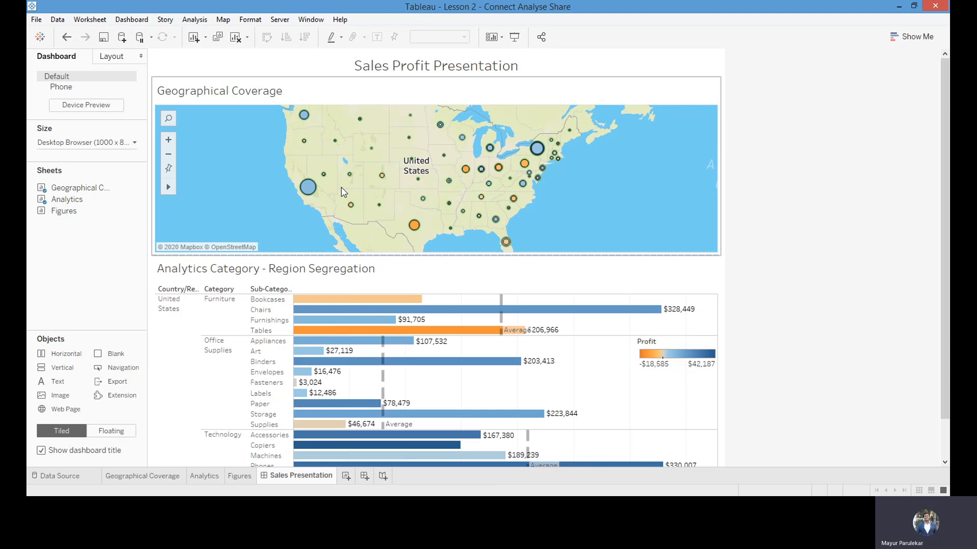
mouse_move(304, 202)
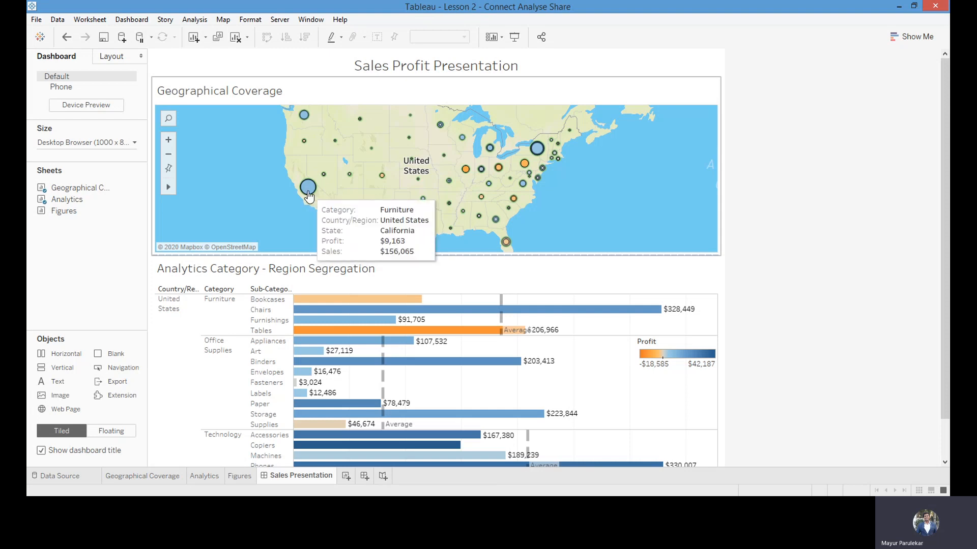
left_click(309, 195)
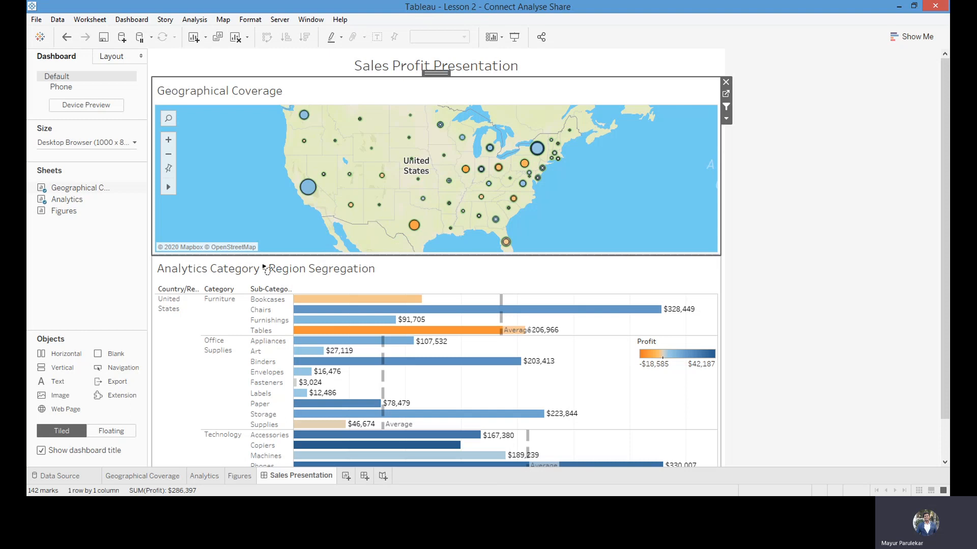
double_click(304, 189)
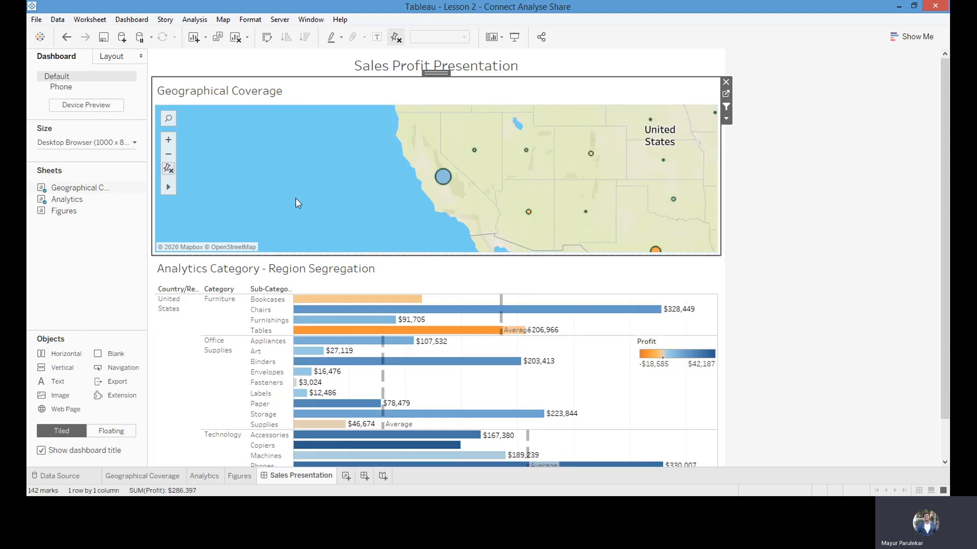
mouse_move(447, 178)
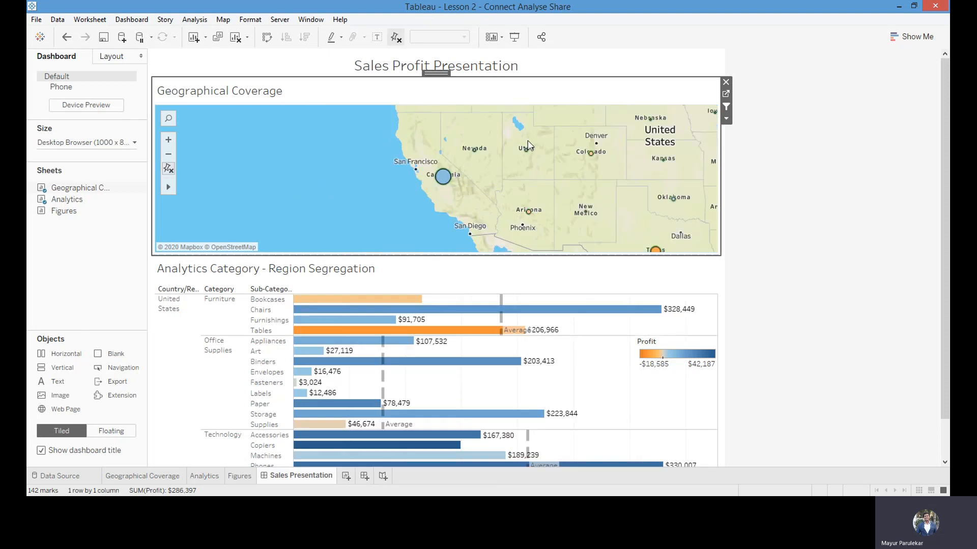
mouse_move(528, 166)
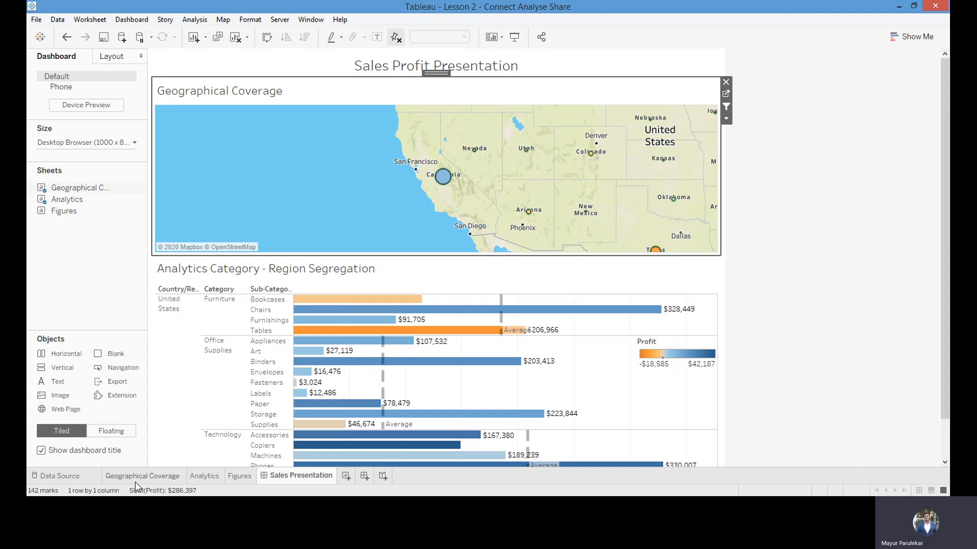
Reset the map on the Geographical Coverage sheet to its automatic extent
left_click(110, 479)
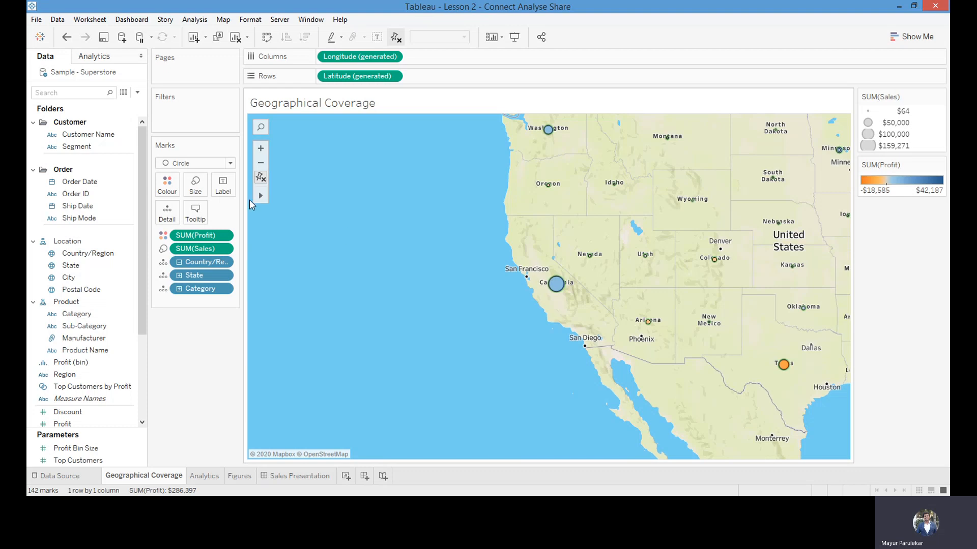
left_click(260, 178)
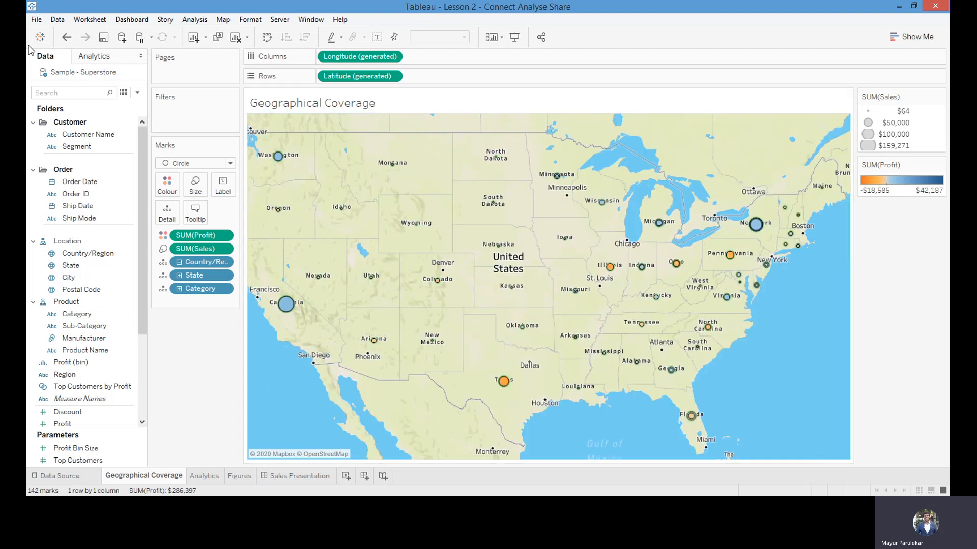
Review the data connection options and saved data sources on the start page and return to the workbook
left_click(39, 37)
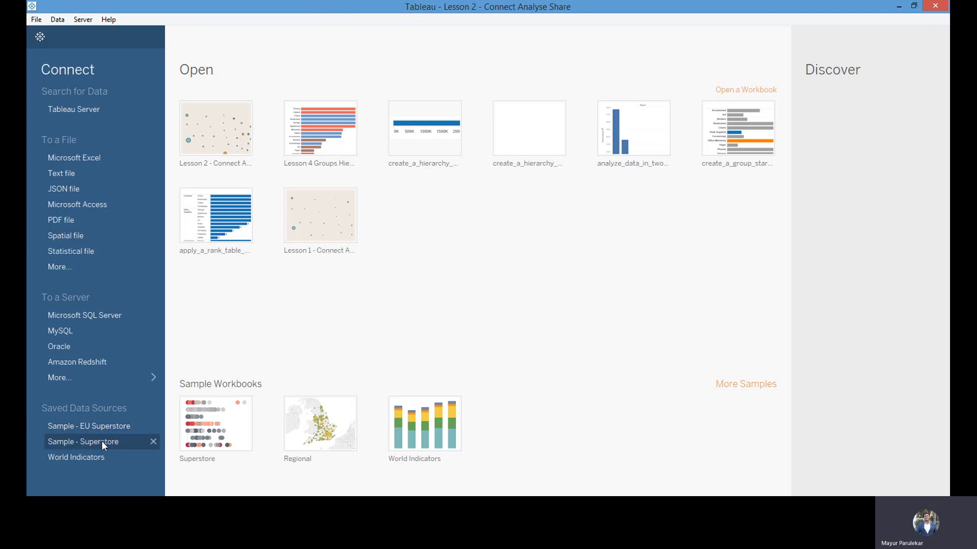
left_click(41, 41)
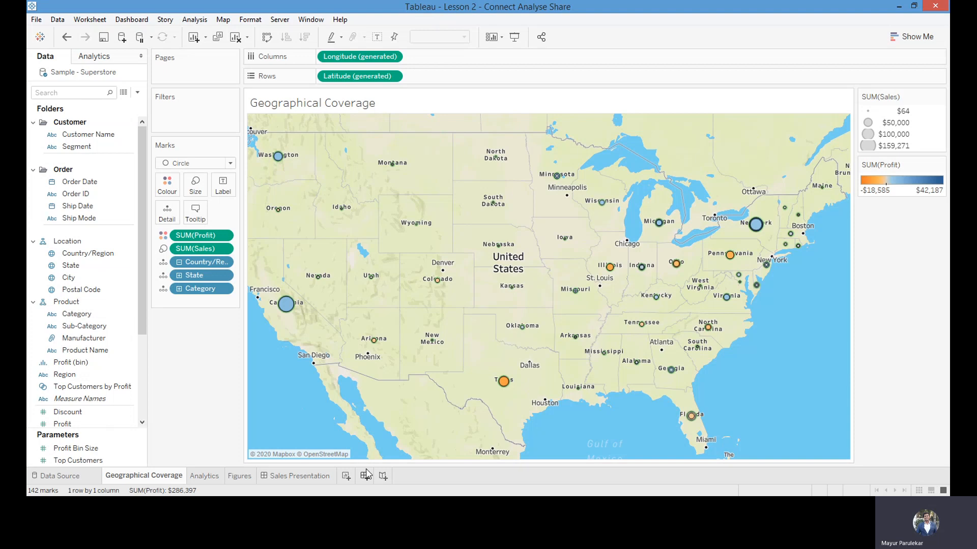
Create a new worksheet and add the Location hierarchy to its canvas to build a country-level map
left_click(347, 477)
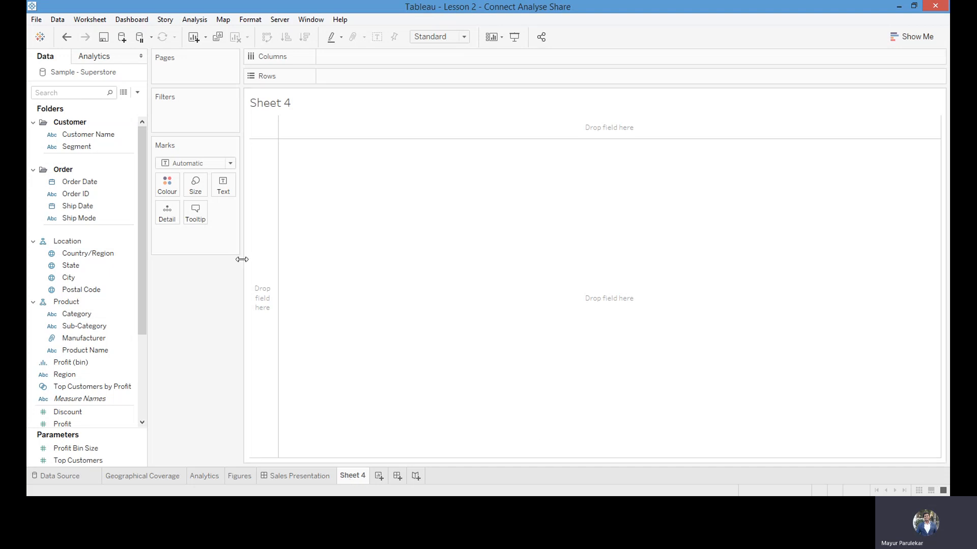
scroll(141, 265, "down", 1)
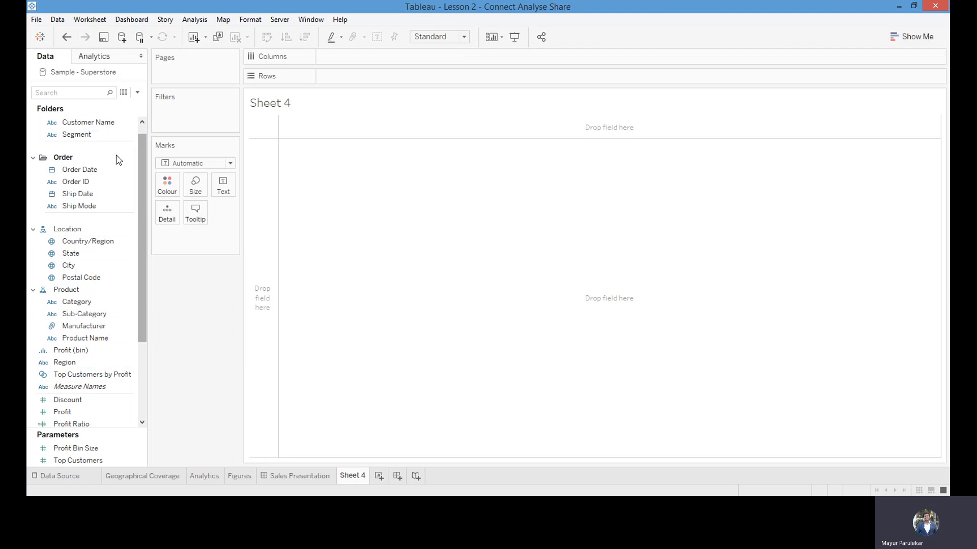
scroll(142, 315, "down", 2)
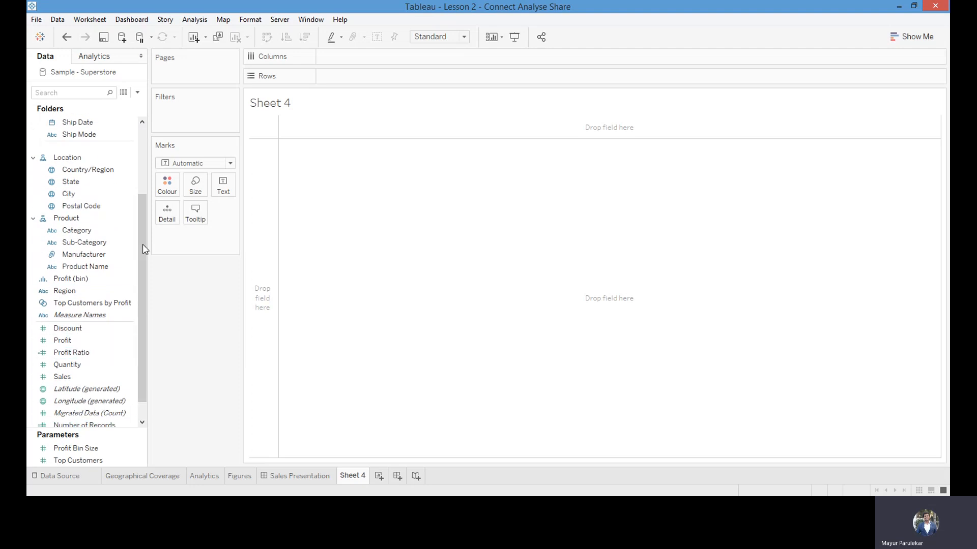
left_click_drag(142, 244, 138, 205)
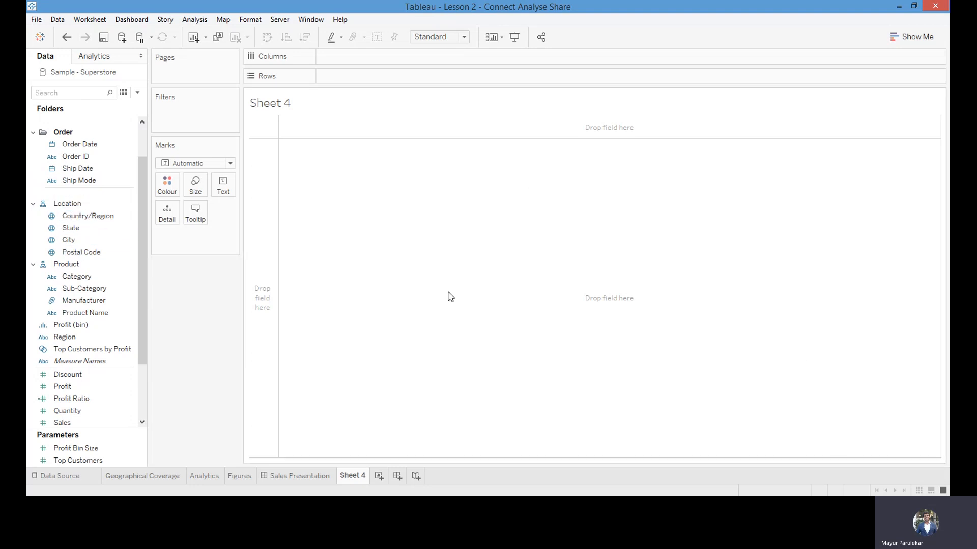
left_click_drag(66, 204, 555, 190)
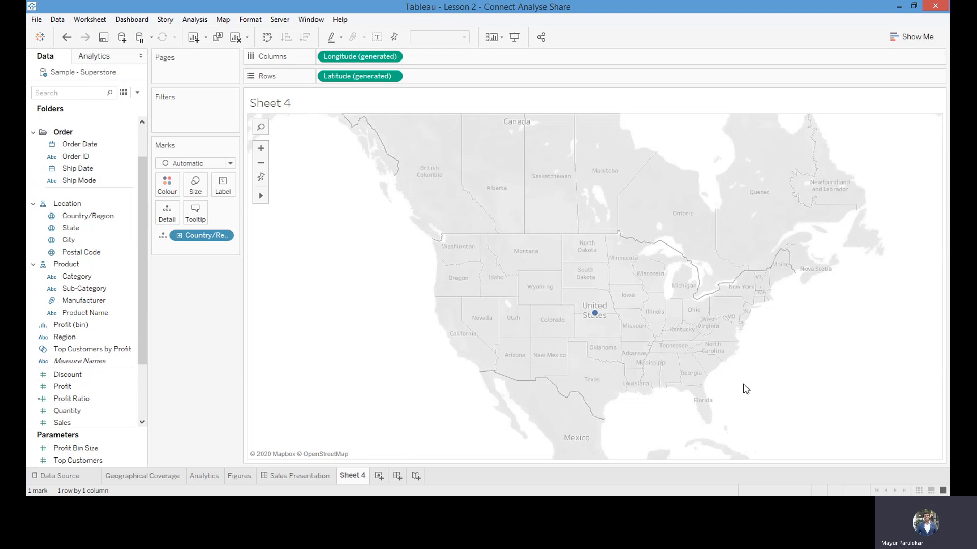
Drill the map down from Country/Region to State
mouse_move(595, 318)
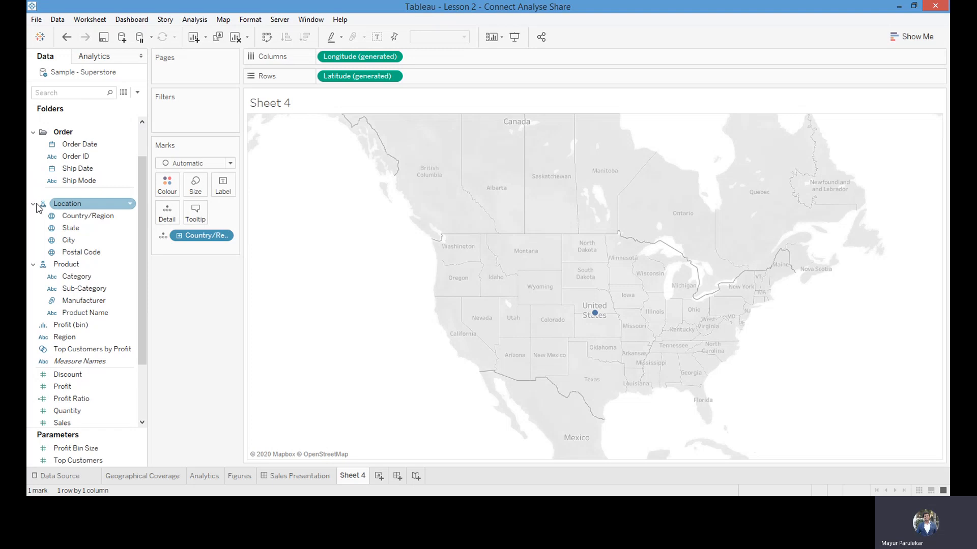
left_click(60, 243)
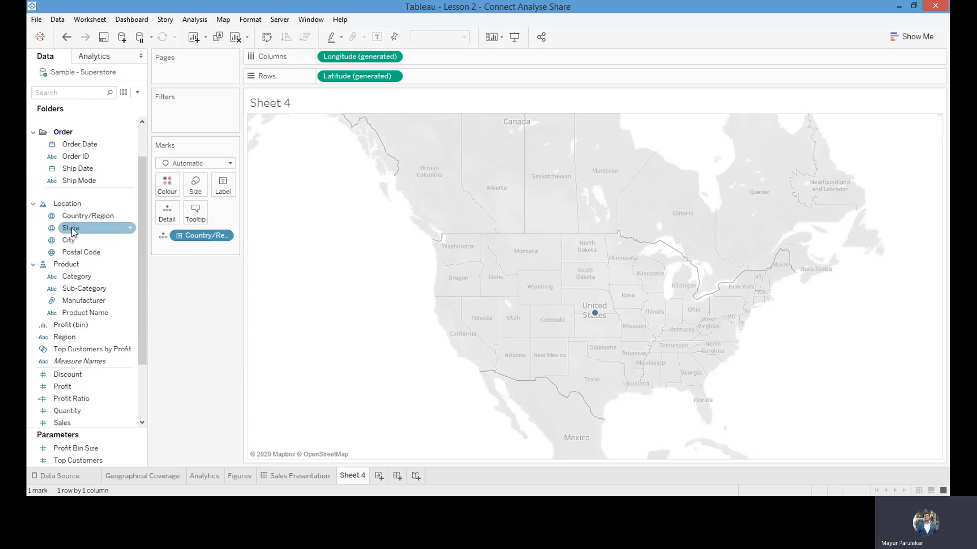
left_click(76, 276)
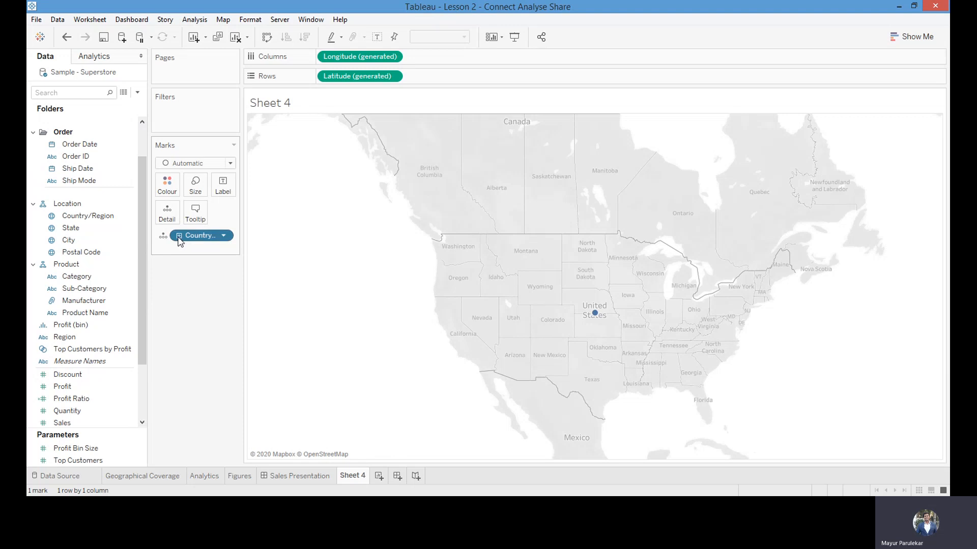
left_click(179, 236)
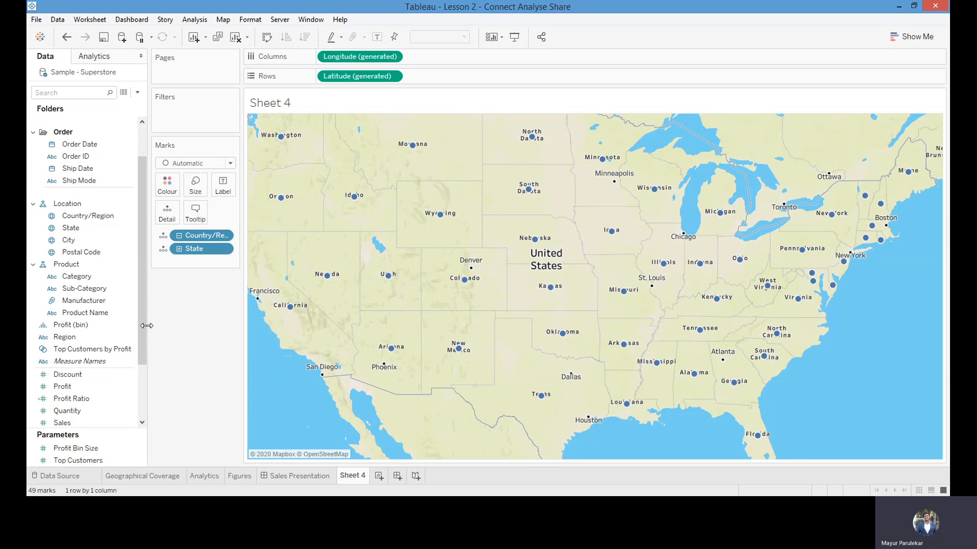
Size the state marks on the map by Sales
left_click_drag(142, 323, 142, 364)
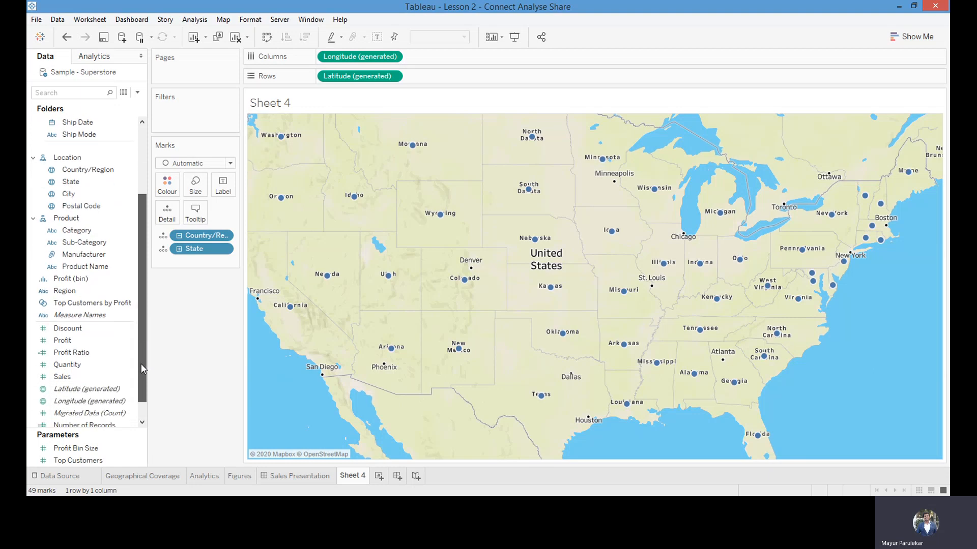
left_click(84, 378)
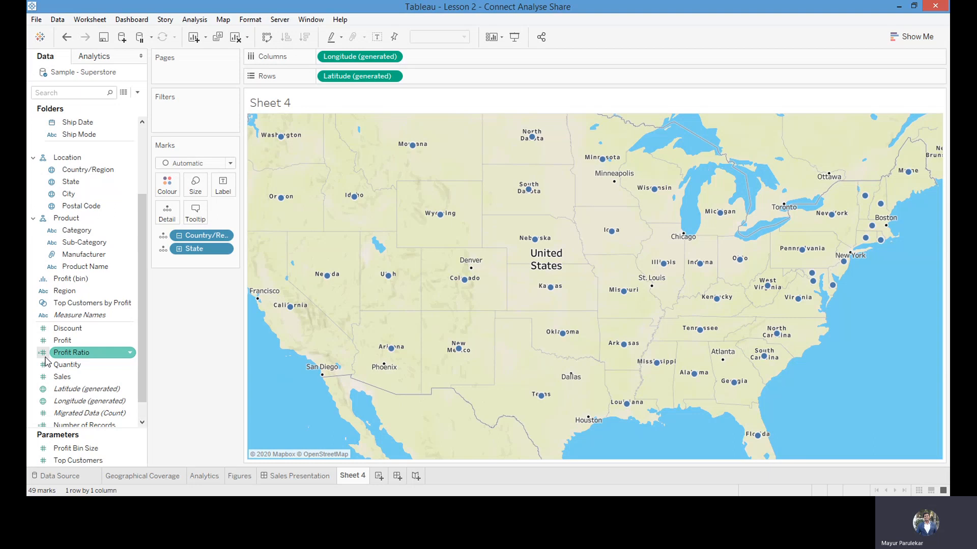
scroll(139, 281, "down", 1)
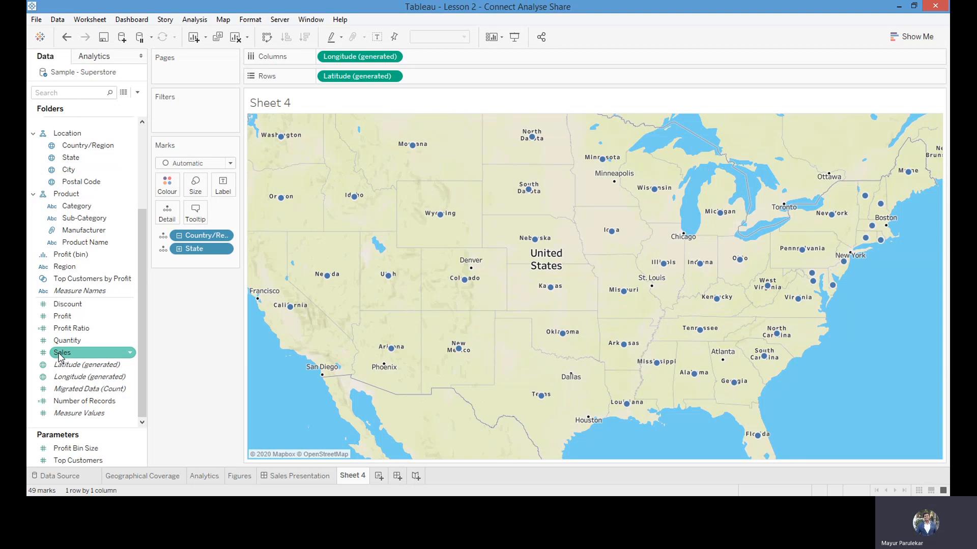
left_click_drag(59, 356, 195, 188)
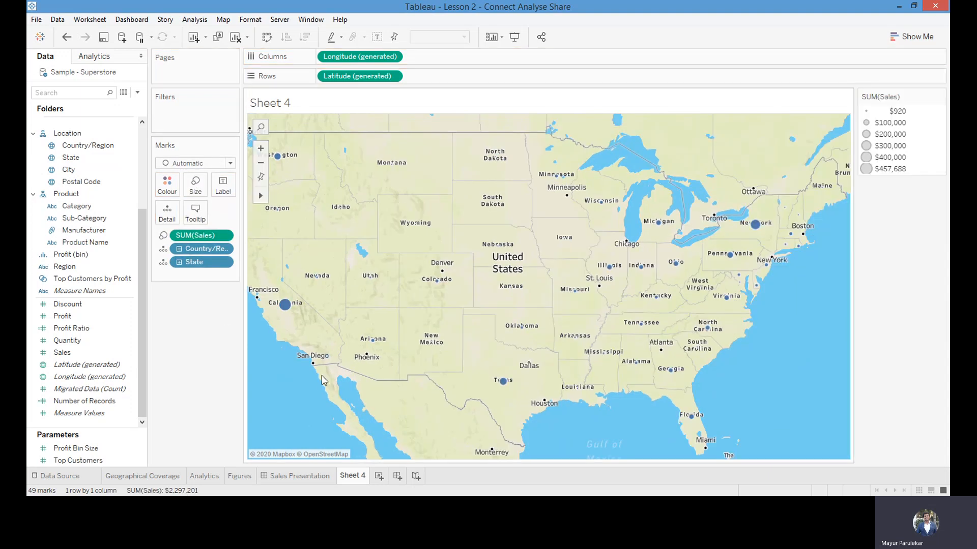
Colour the state marks on the map by Profit
mouse_move(280, 308)
mouse_move(285, 305)
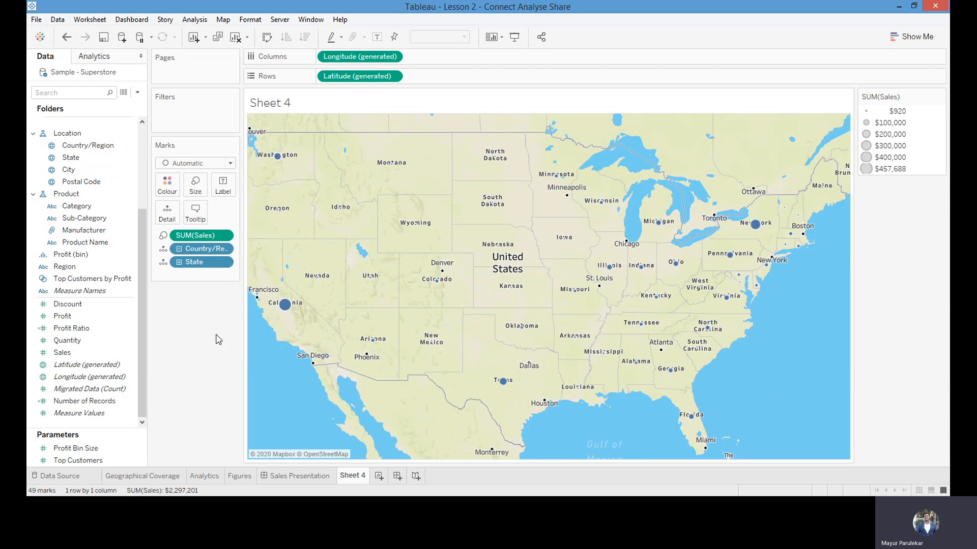
left_click(59, 318)
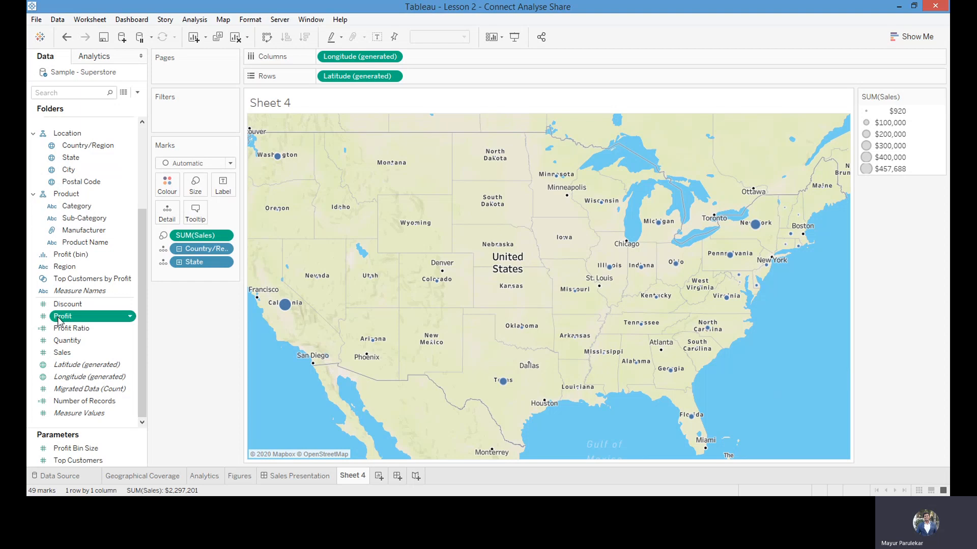
left_click(164, 315)
left_click_drag(77, 321, 168, 187)
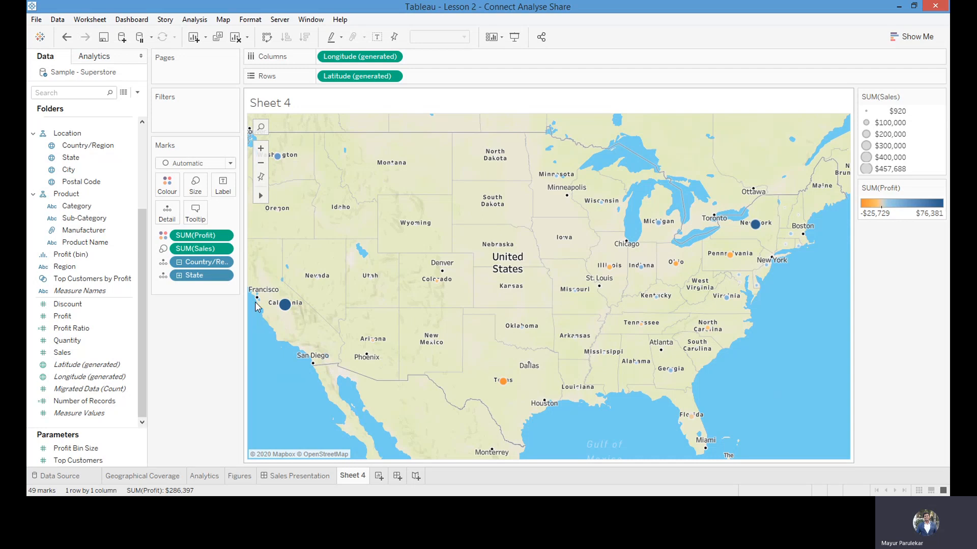
Set the colour palette for Profit on the map to Orange-Blue Diverging
mouse_move(733, 258)
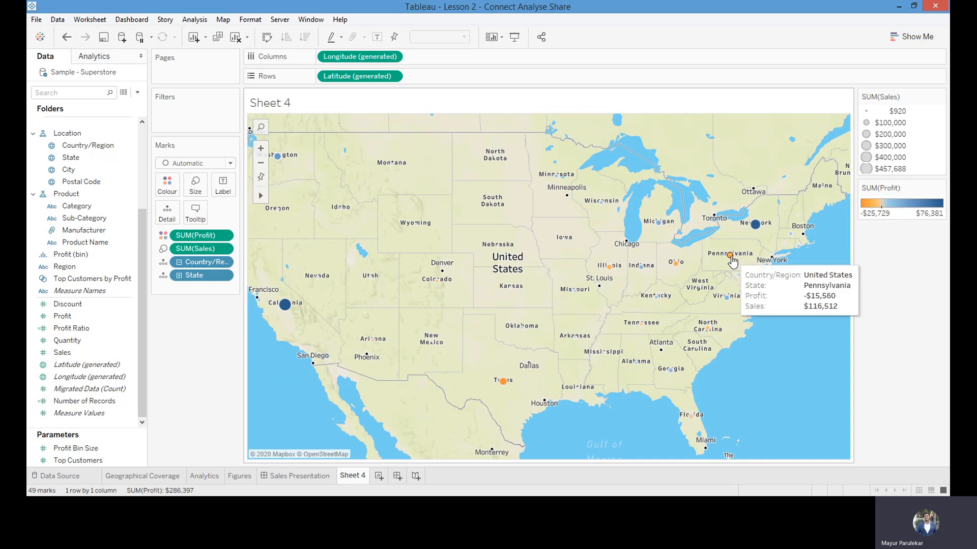
mouse_move(676, 268)
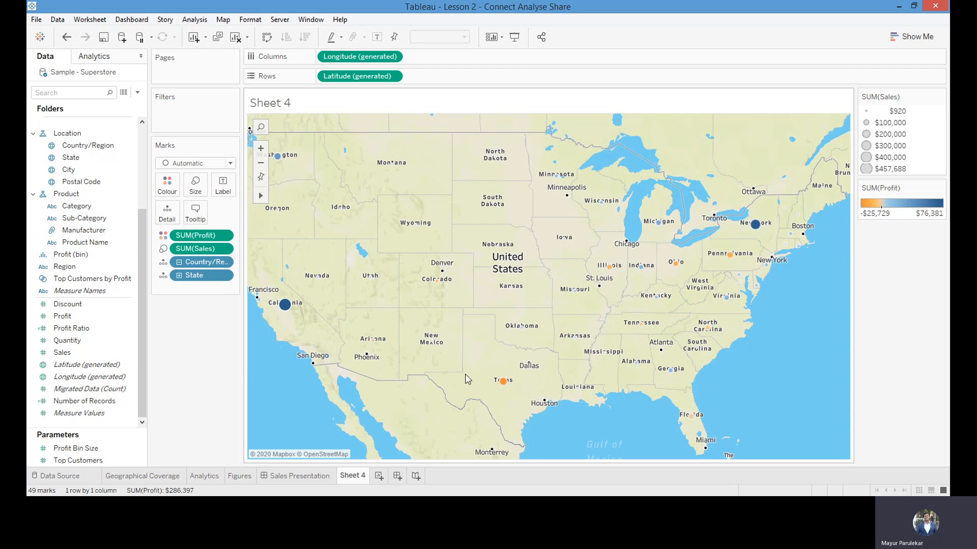
mouse_move(505, 388)
mouse_move(436, 289)
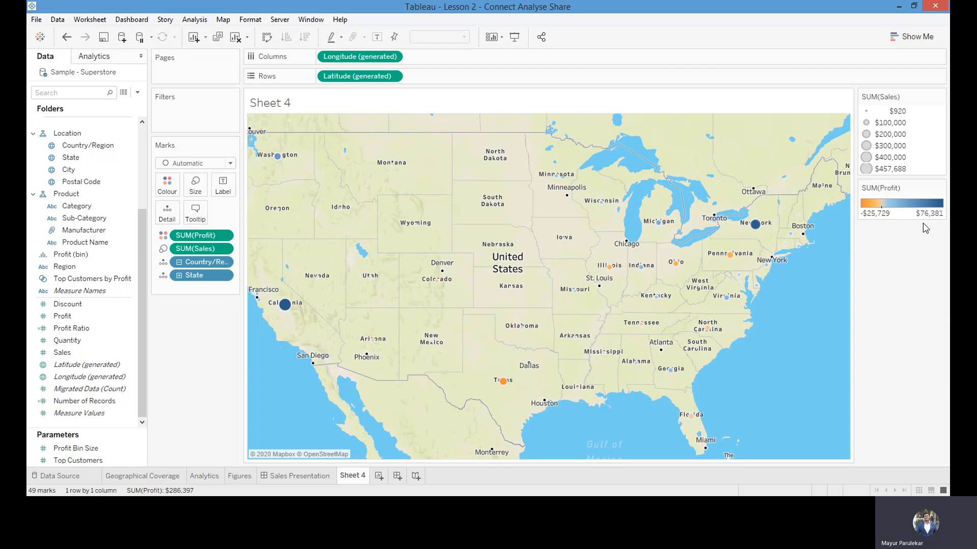
mouse_move(756, 235)
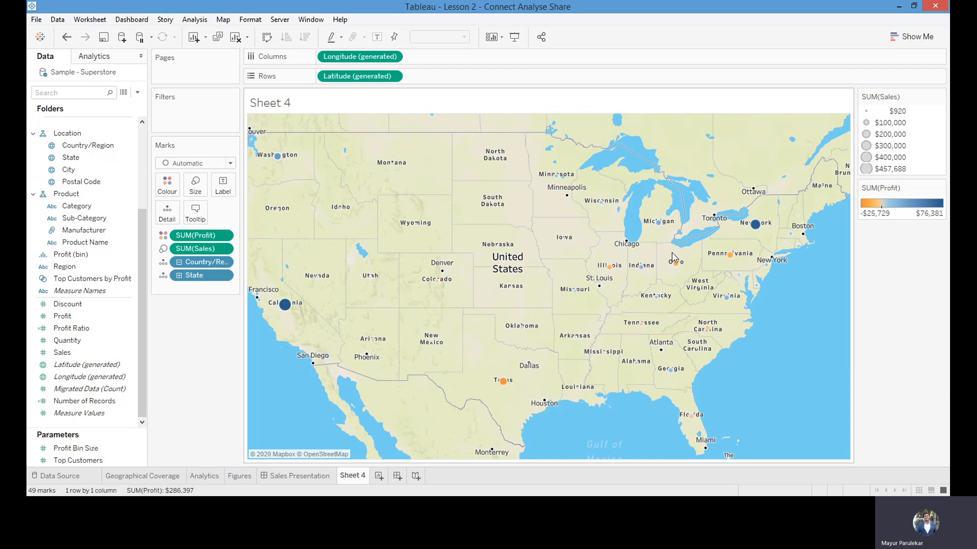
left_click(168, 189)
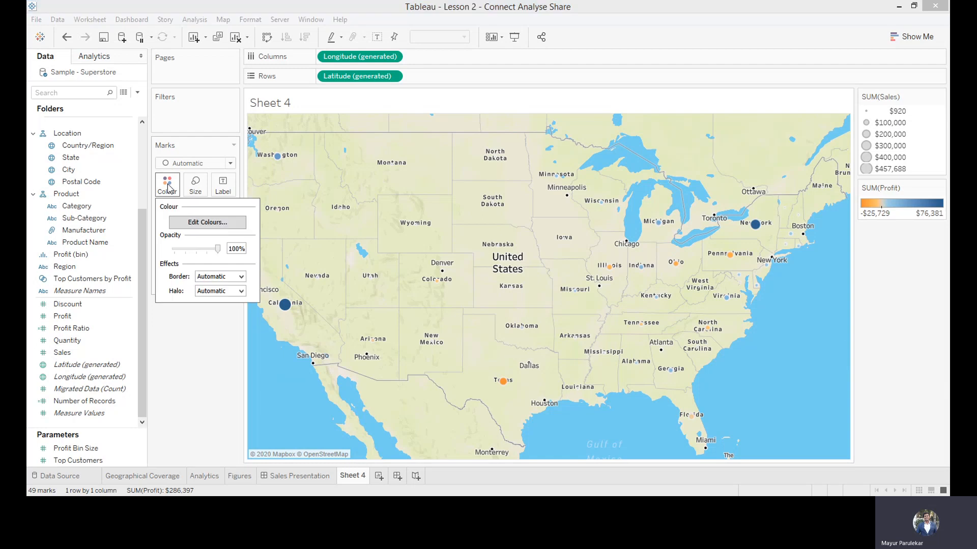
left_click(204, 224)
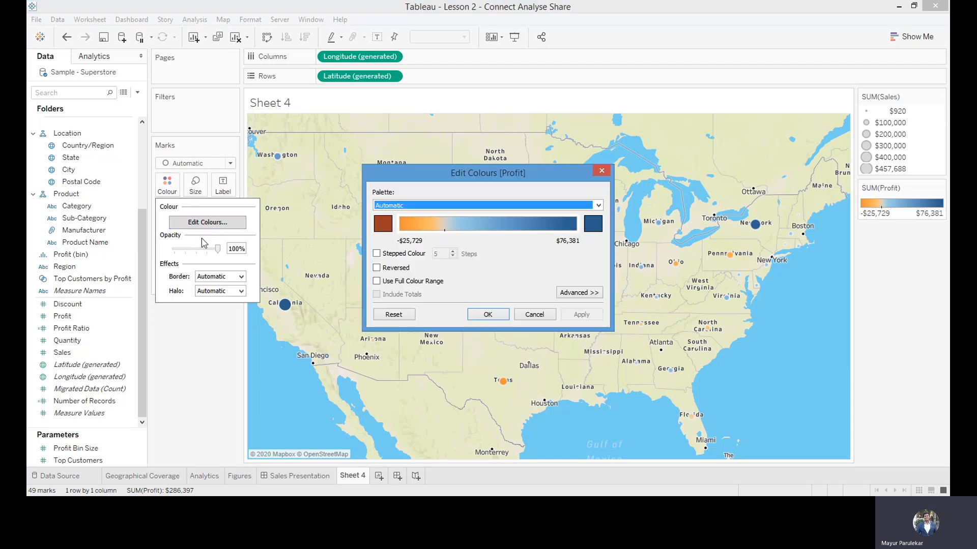
left_click(599, 206)
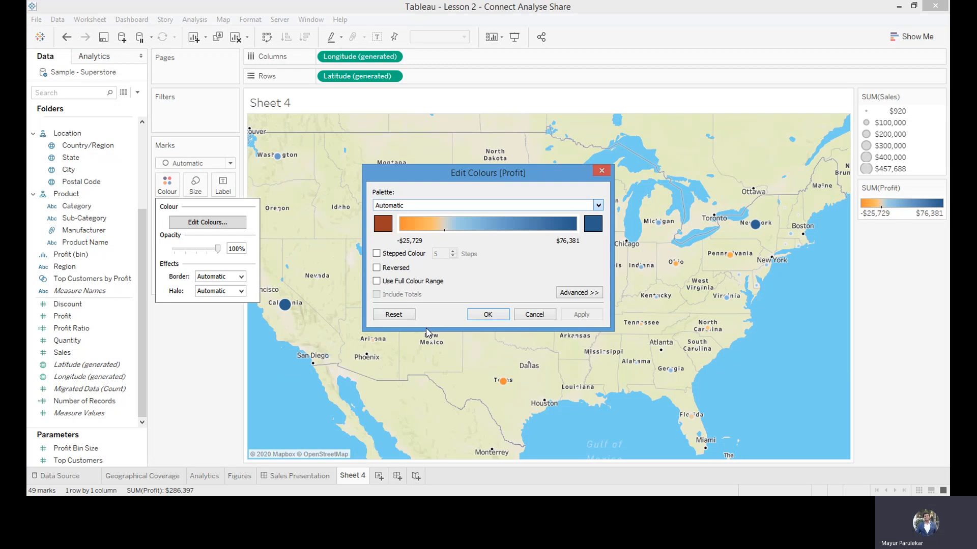
key("Down")
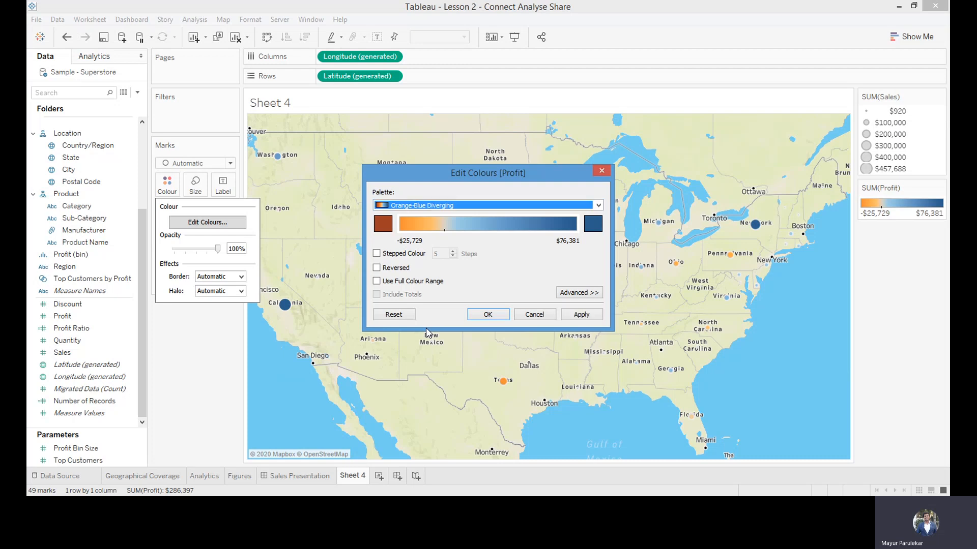
left_click(487, 316)
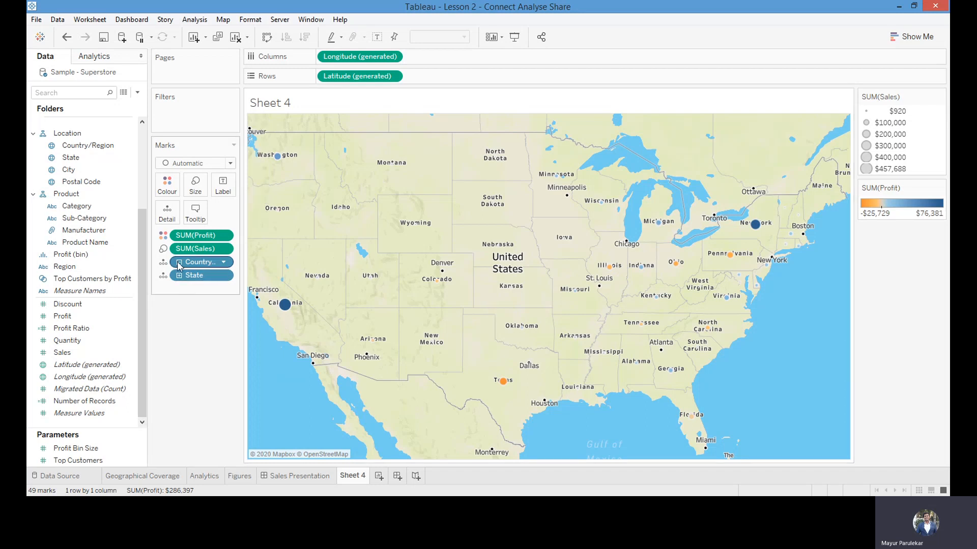
Give the map marks a black border and a red halo
left_click(166, 186)
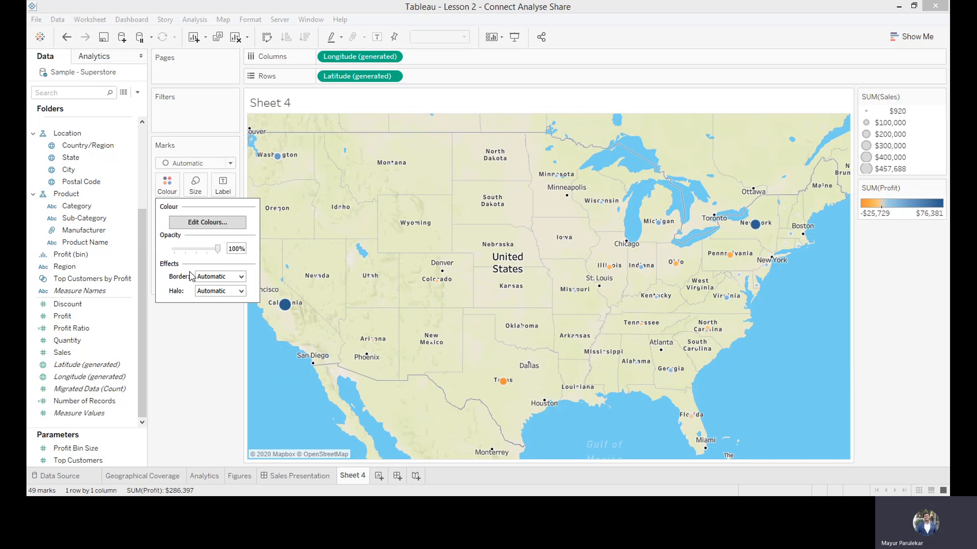
left_click(242, 277)
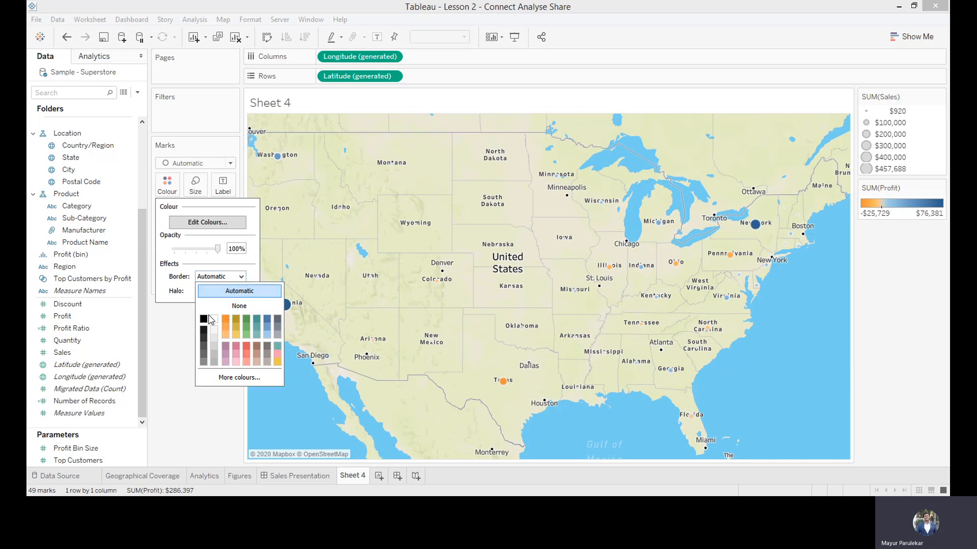
left_click(205, 319)
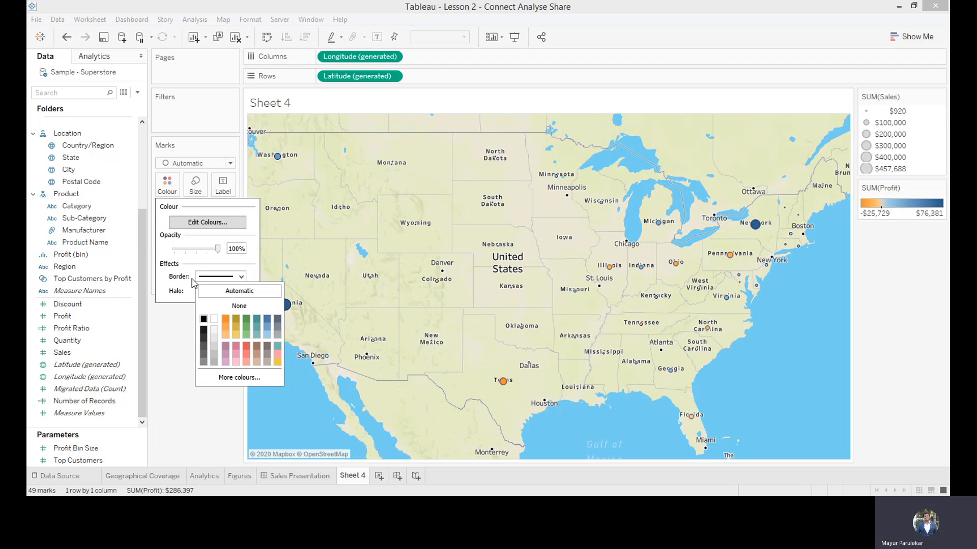
left_click(169, 288)
left_click(241, 291)
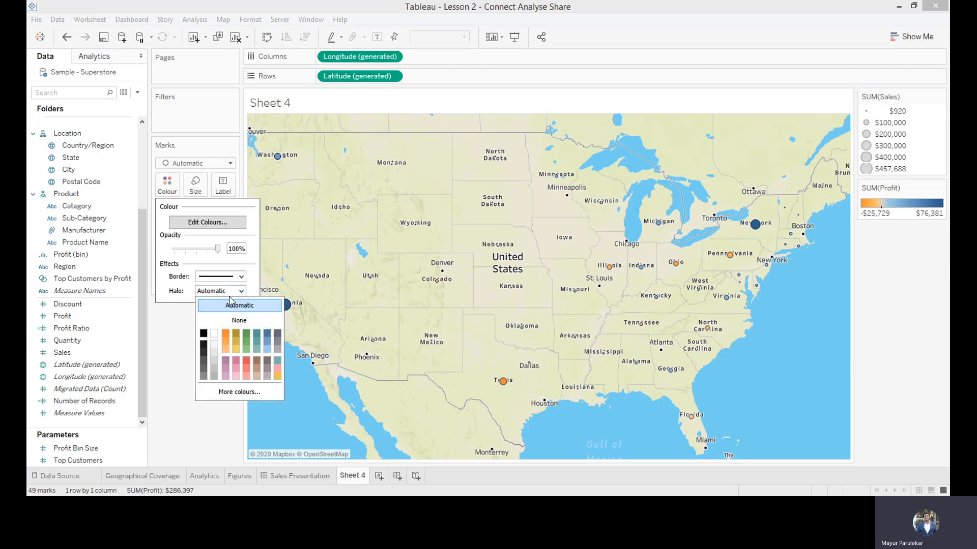
left_click(247, 362)
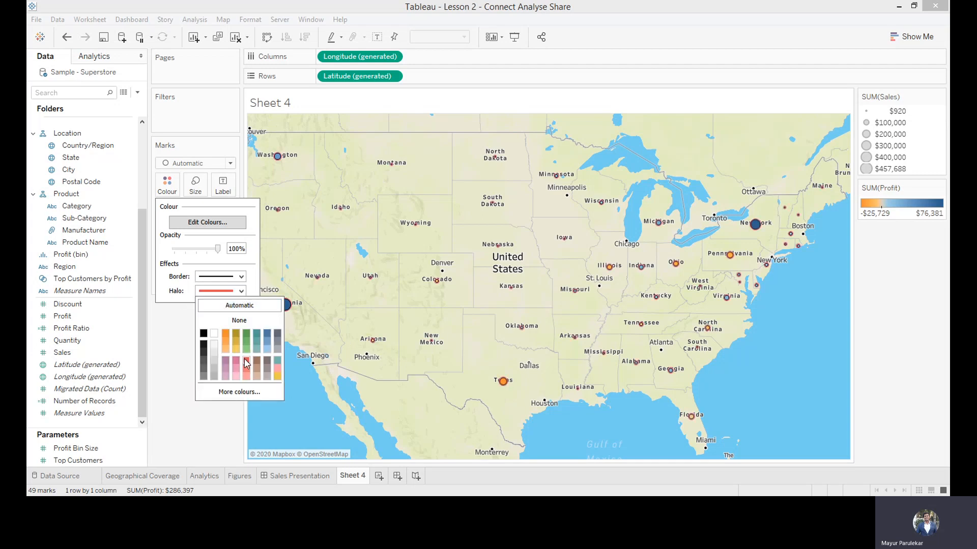
left_click(197, 423)
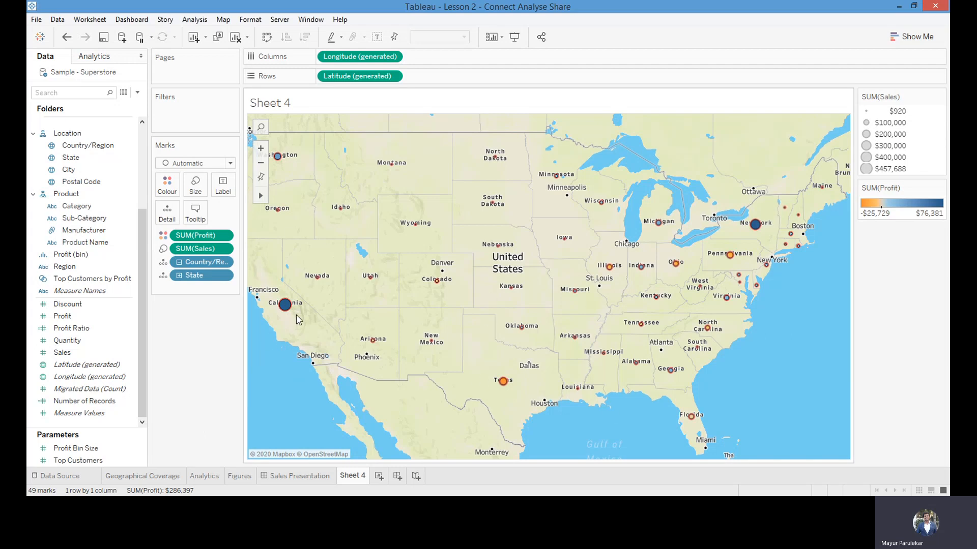
Look at the Analytics sheet for reference and rename the Sheet 4 worksheet as Test1
mouse_move(765, 240)
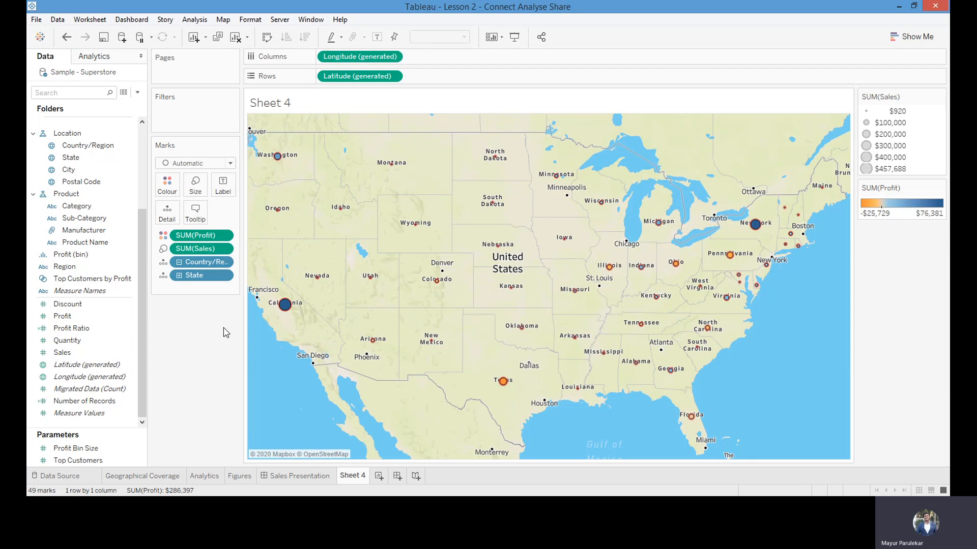
left_click(208, 479)
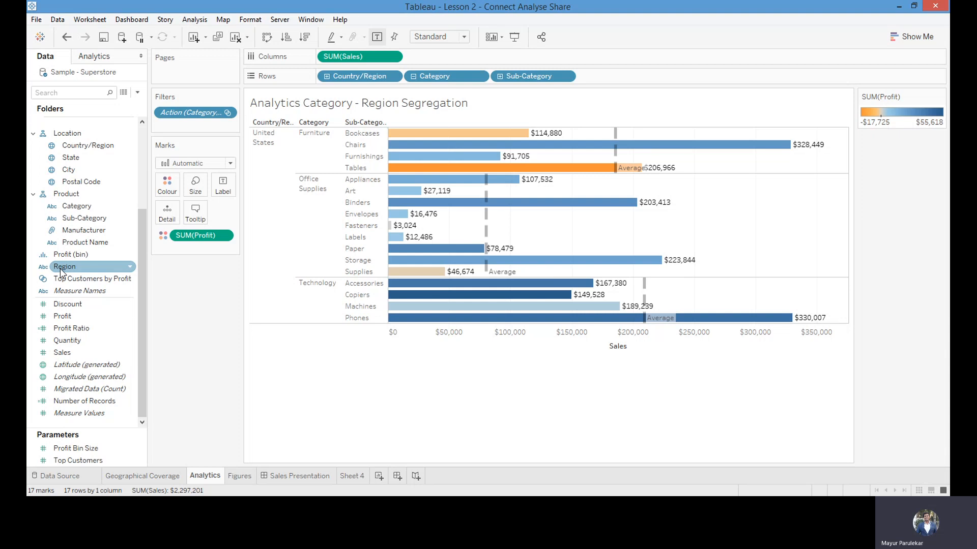
left_click(352, 477)
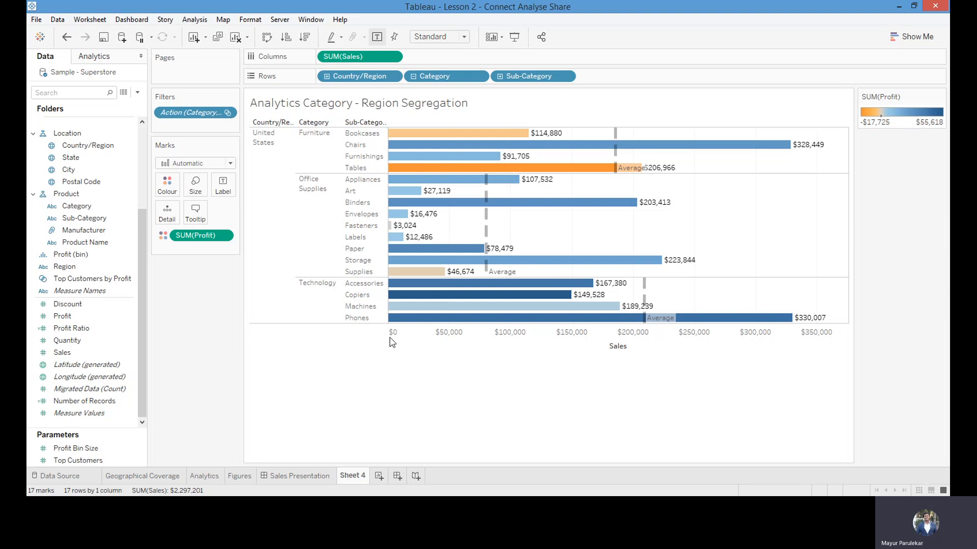
type("T")
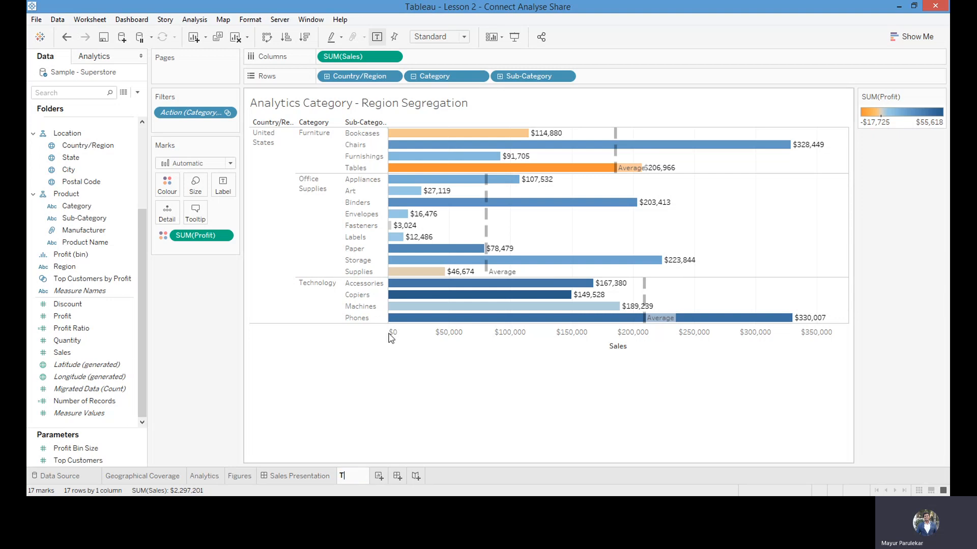
type("est1")
Create a new worksheet and rename it as Test2
left_click(379, 479)
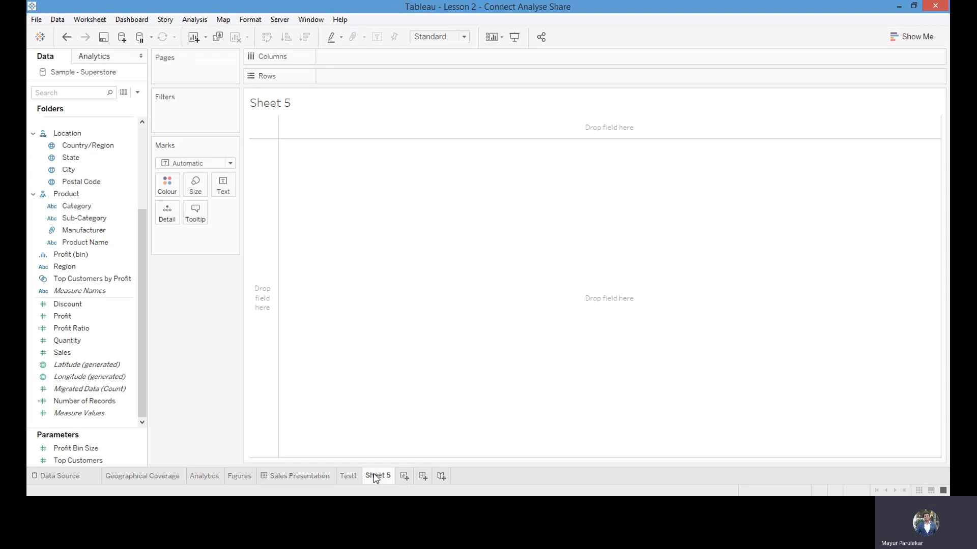
double_click(378, 477)
type("Test2")
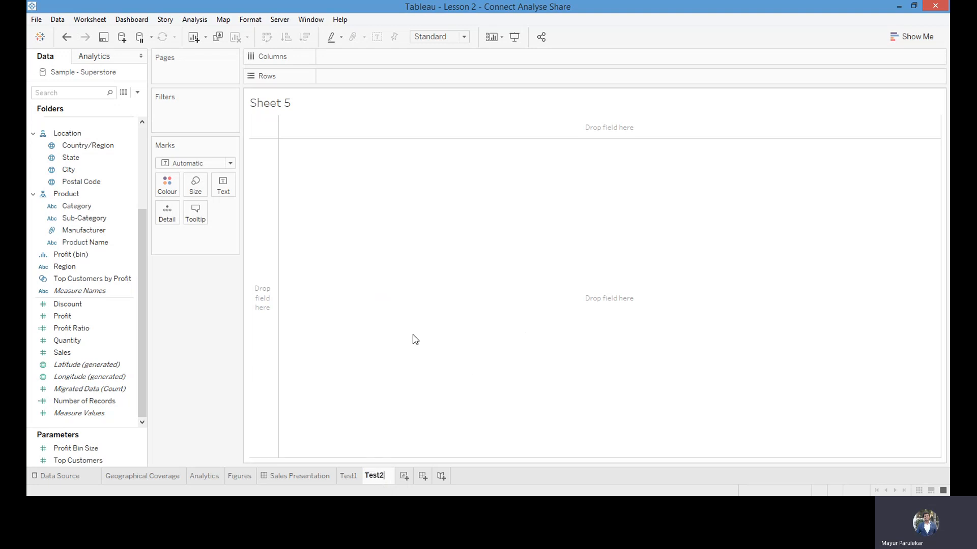
left_click(480, 478)
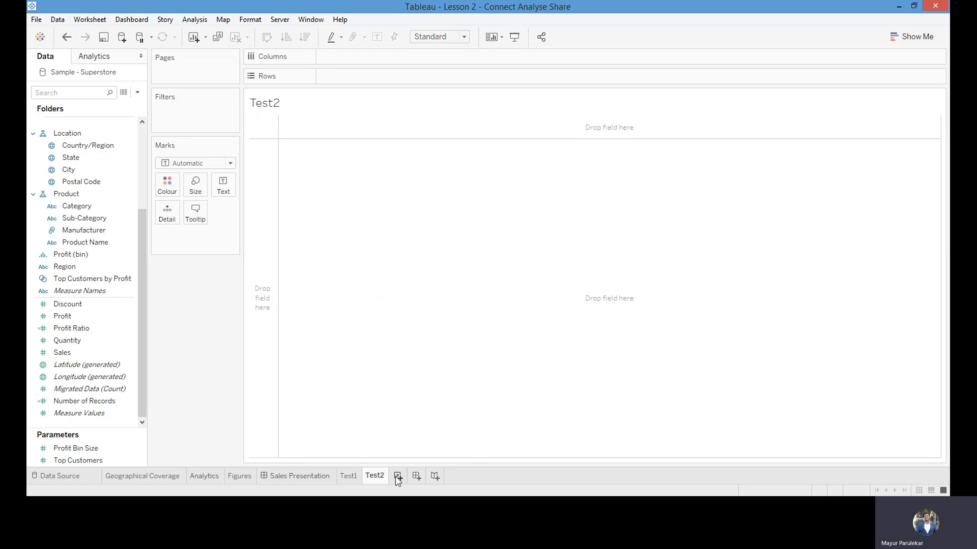
Check the layout of the Analytics sheet and add the Product hierarchy to the rows of Test2
left_click(193, 476)
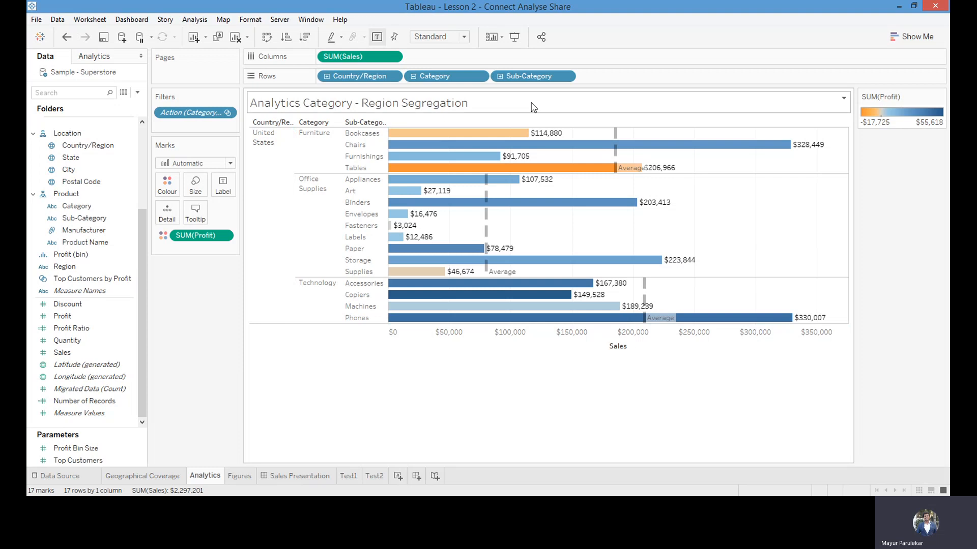
left_click(377, 479)
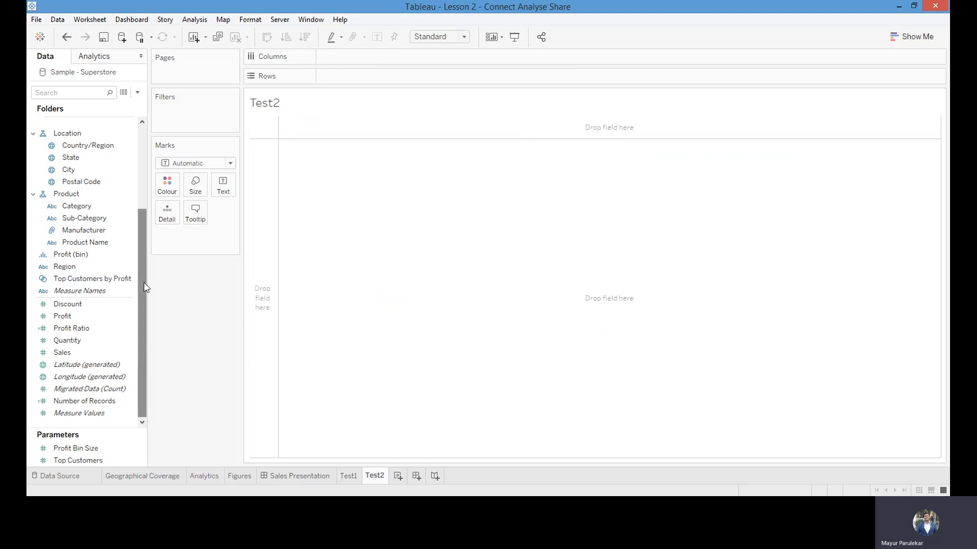
left_click_drag(144, 283, 142, 213)
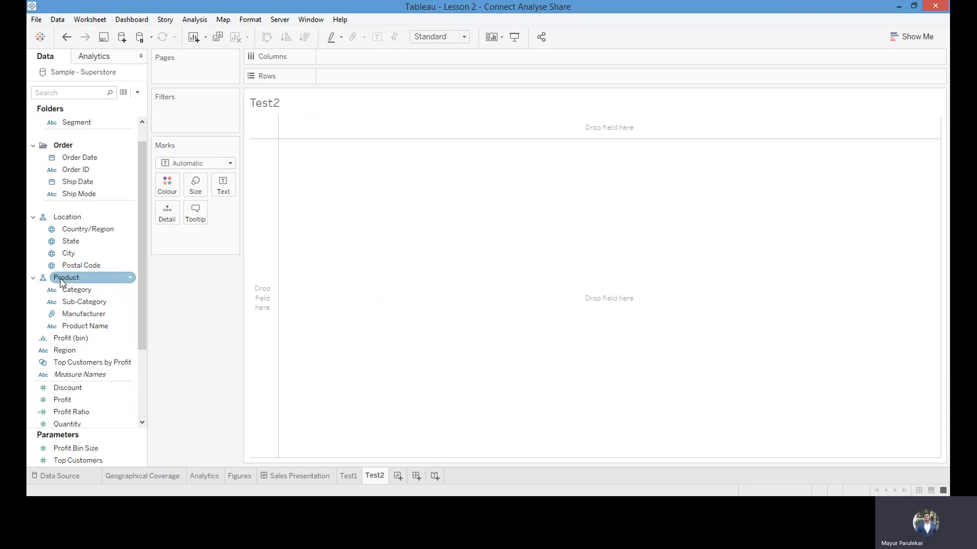
left_click_drag(61, 282, 350, 79)
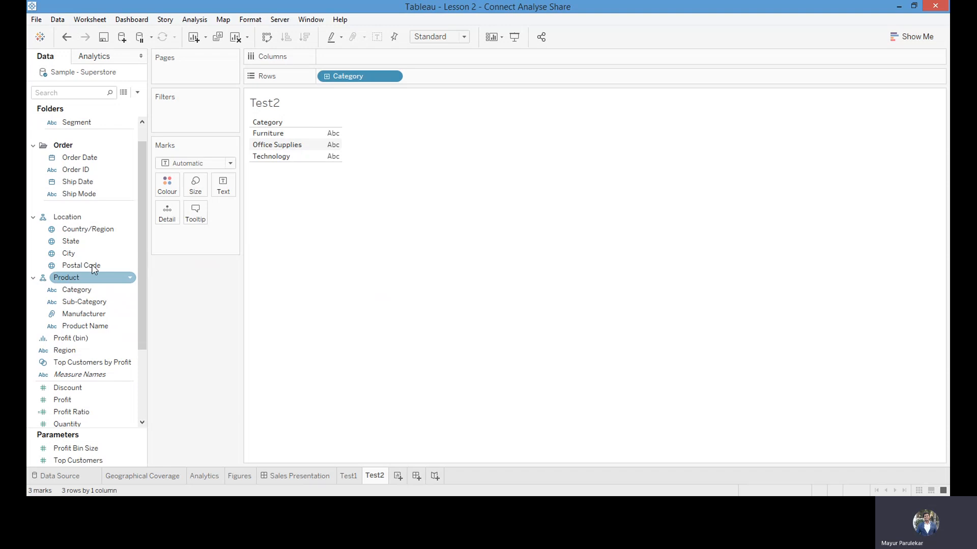
Try Region as columns of the category table on Test2 and remove it again
left_click(86, 229)
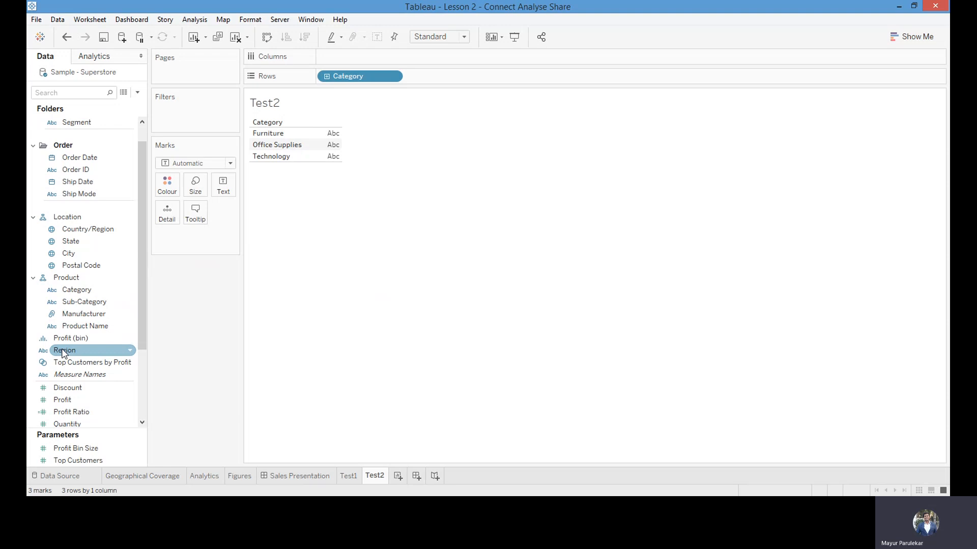
left_click_drag(63, 353, 342, 60)
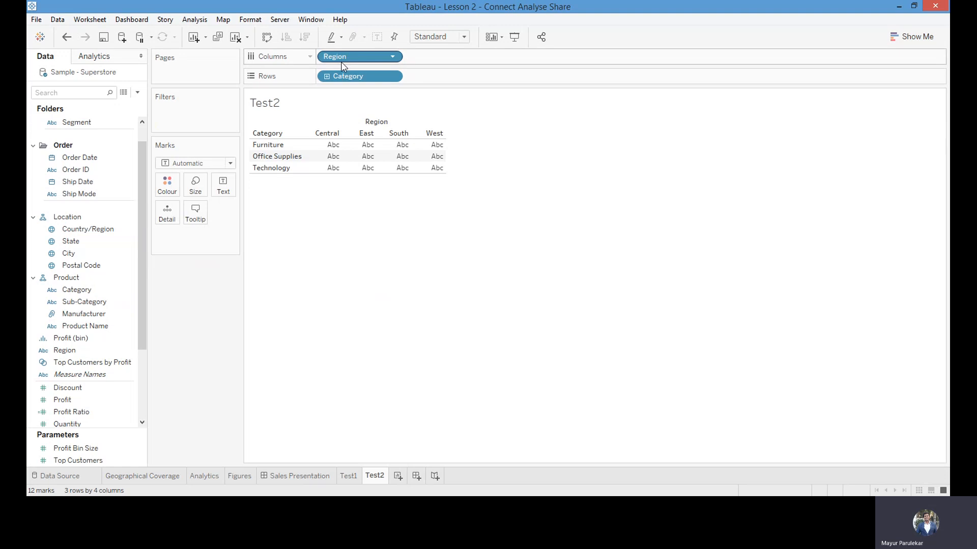
left_click_drag(344, 60, 185, 304)
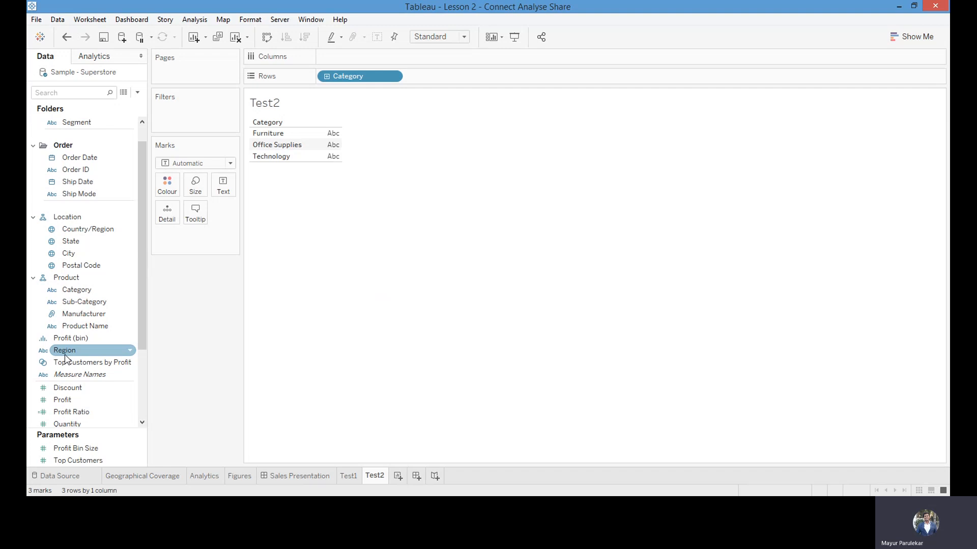
Insert Region below Country/Region in the Location hierarchy and place Country/Region ahead of Category in the rows
left_click_drag(66, 357, 71, 242)
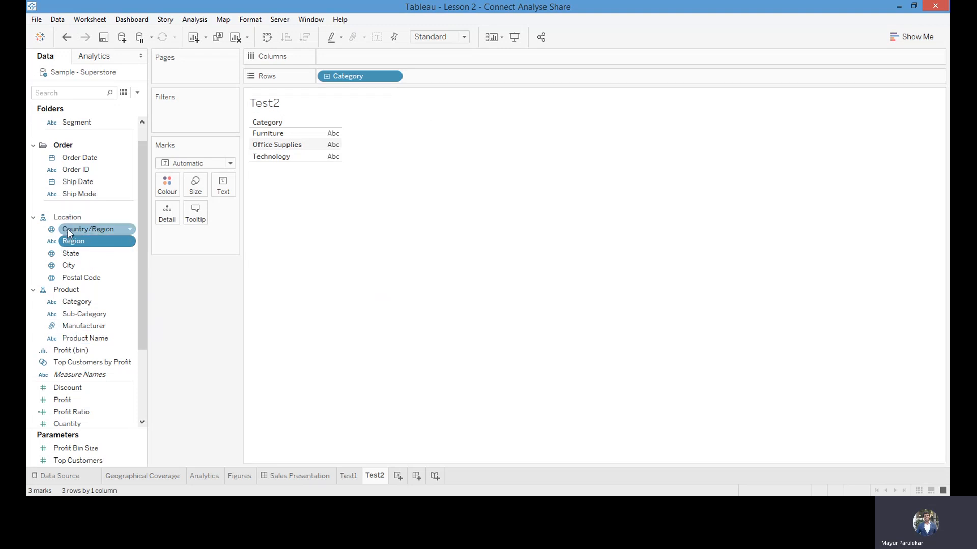
left_click_drag(70, 233, 322, 77)
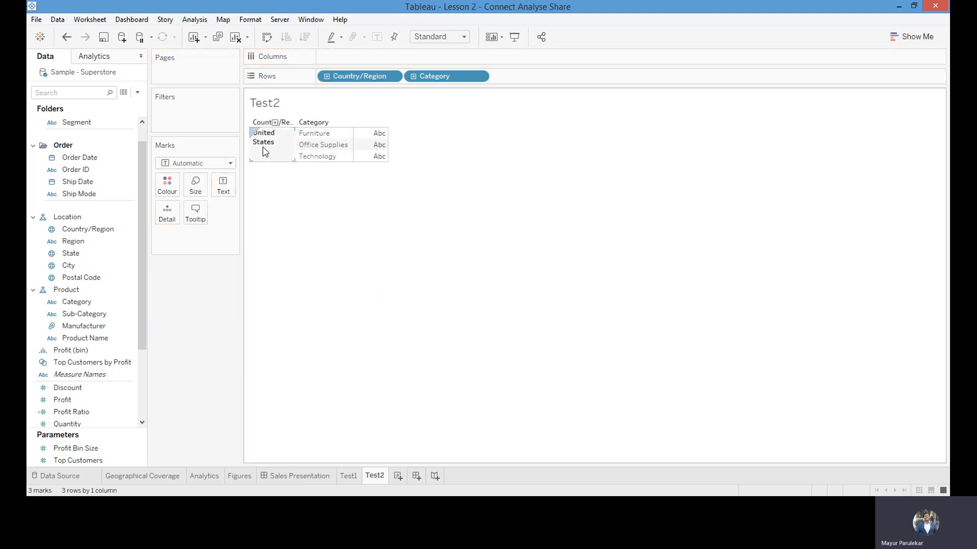
Expand the Location hierarchy in the rows through Region and State to City, and collapse it back to Country/Region
left_click(328, 79)
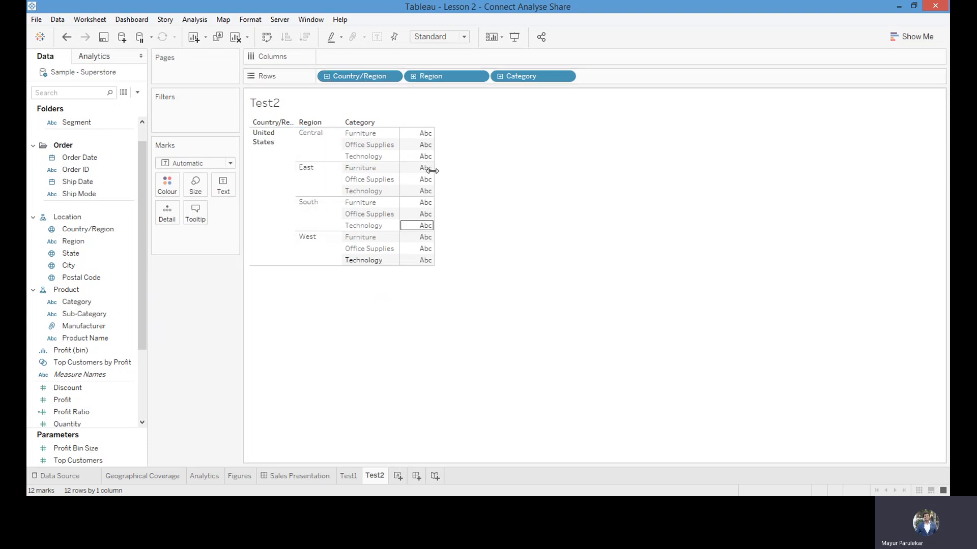
left_click(413, 78)
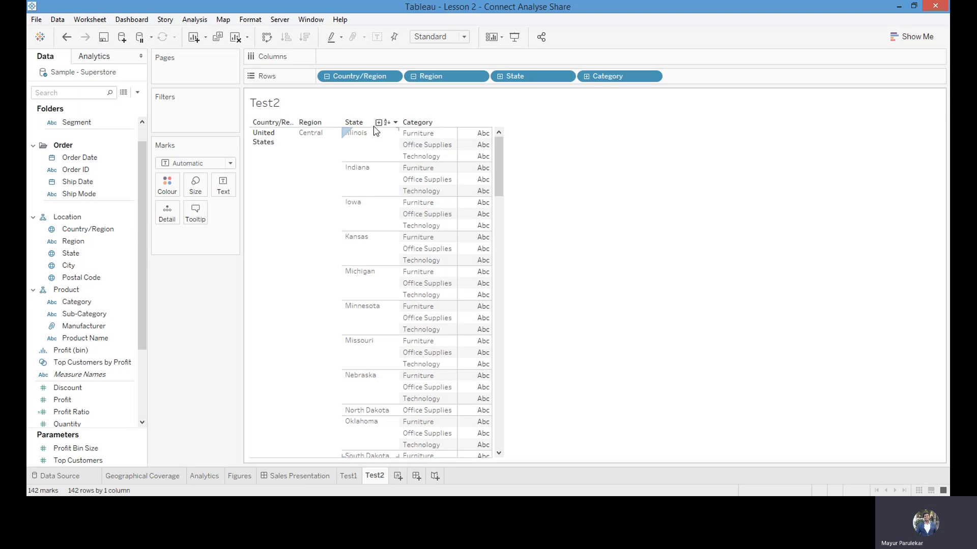
left_click(498, 77)
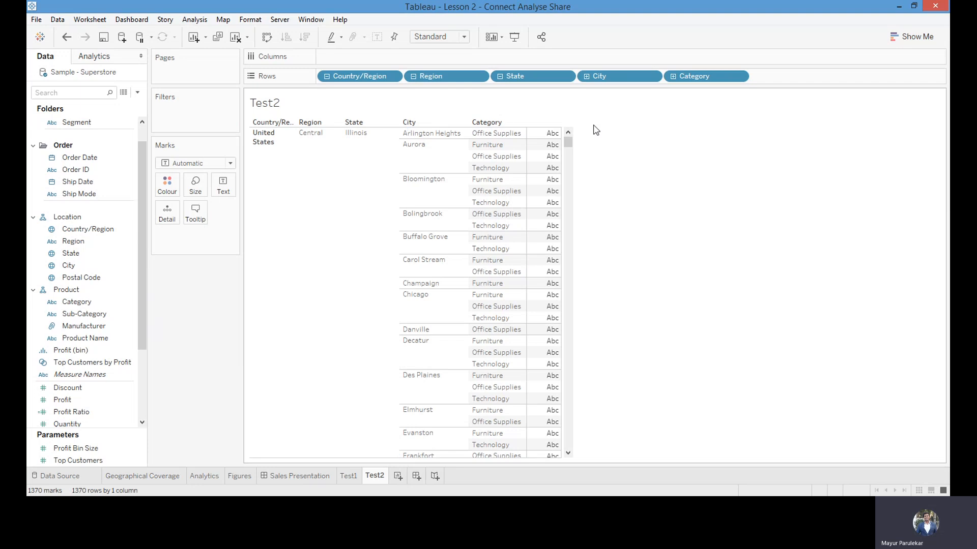
left_click(501, 78)
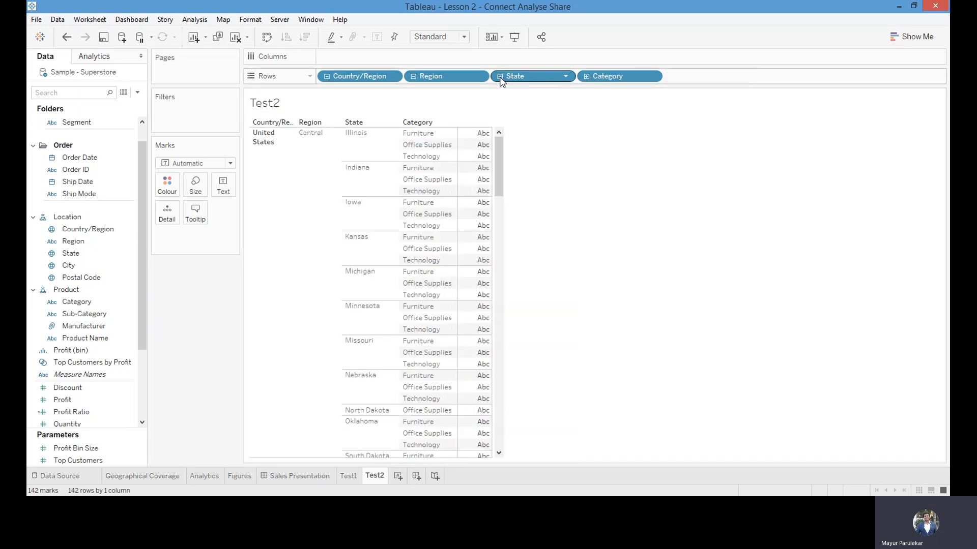
left_click(414, 77)
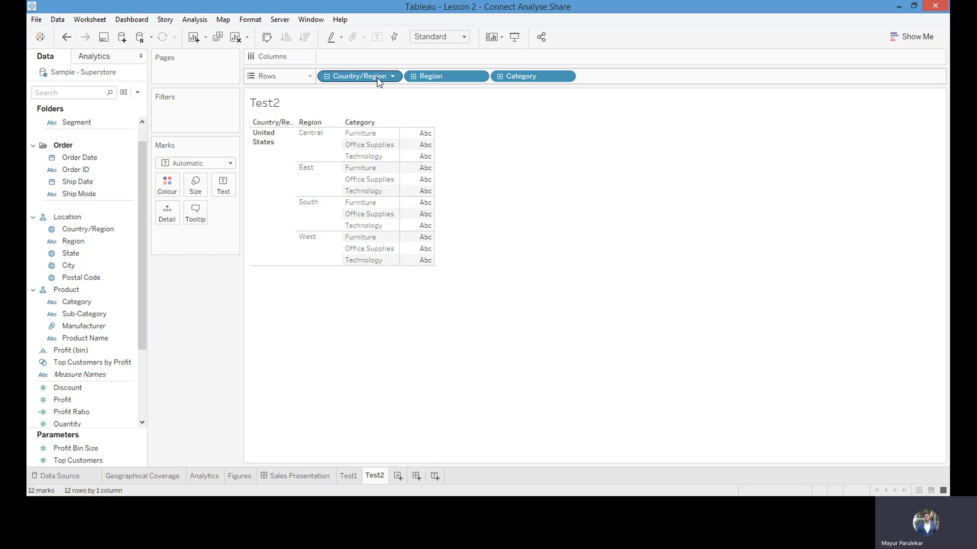
left_click(326, 77)
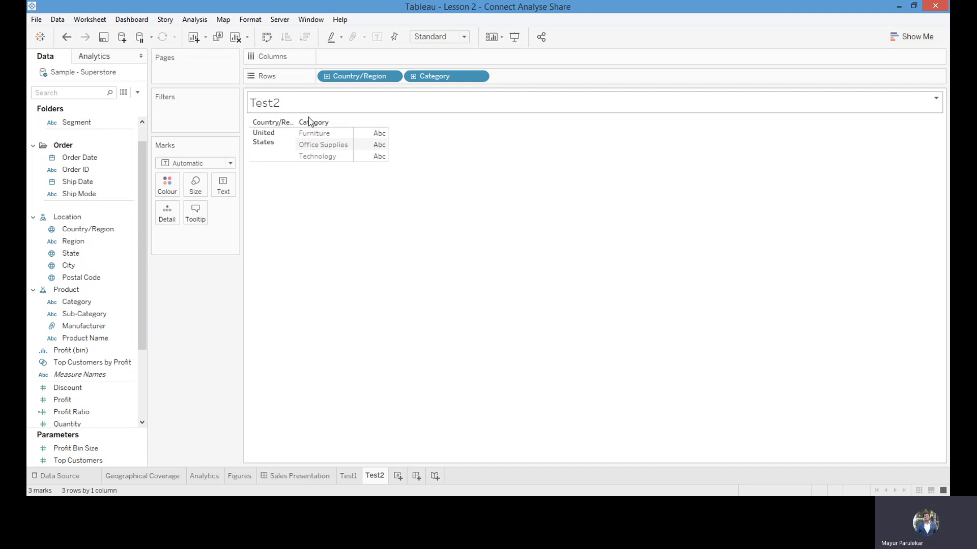
Expand Category in the rows to Sub-Category, trying the Manufacturer level and collapsing it again
left_click(413, 76)
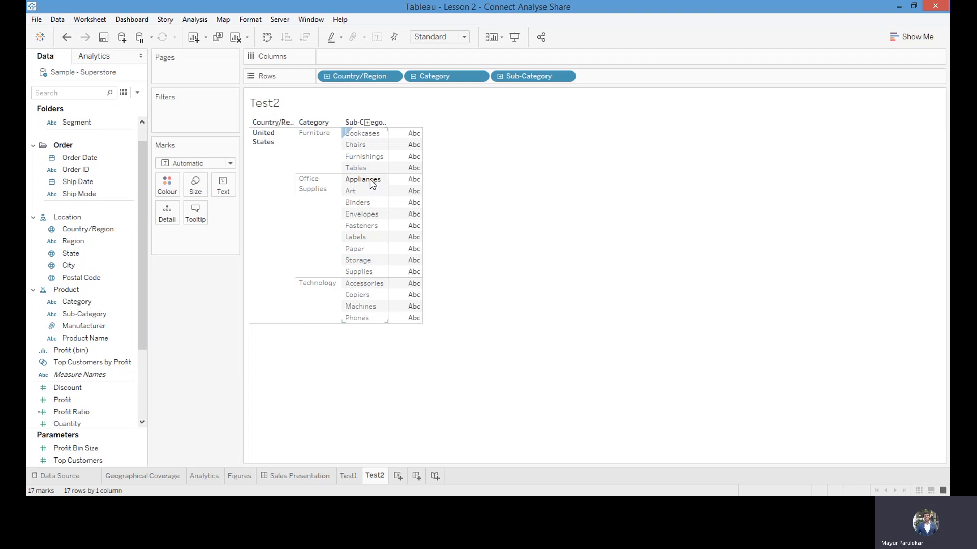
left_click(499, 76)
left_click(500, 76)
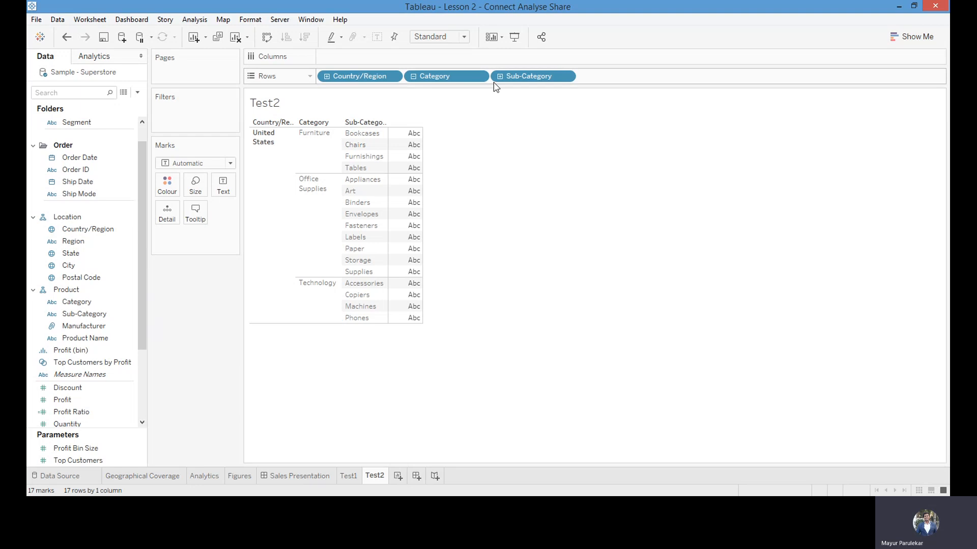
left_click(499, 76)
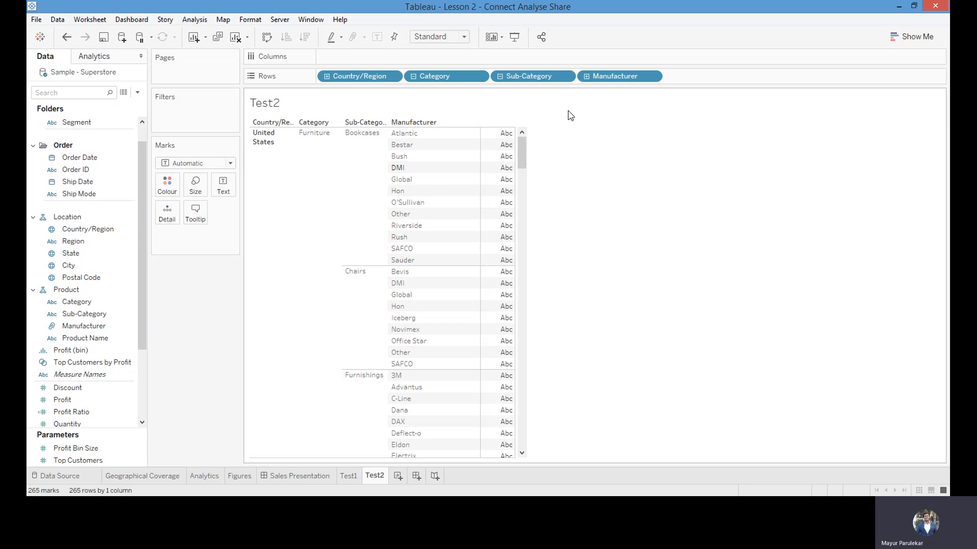
left_click(500, 76)
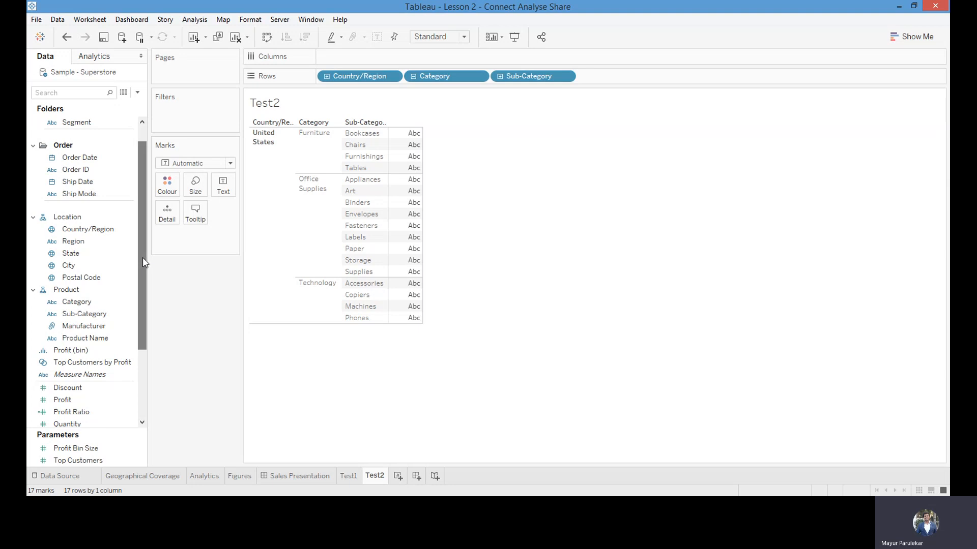
Add Sales to the columns of Test2 as horizontal bars and look over the suggested chart types without changing the chart
left_click_drag(142, 258, 142, 304)
left_click(69, 390)
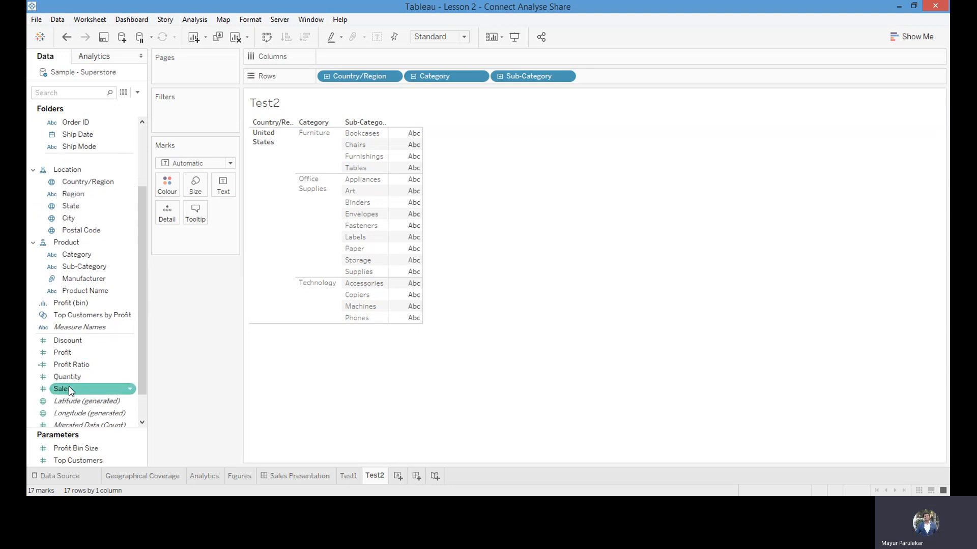
mouse_move(70, 390)
left_mouse_down()
mouse_move(178, 318)
mouse_move(303, 82)
mouse_move(334, 59)
left_mouse_up()
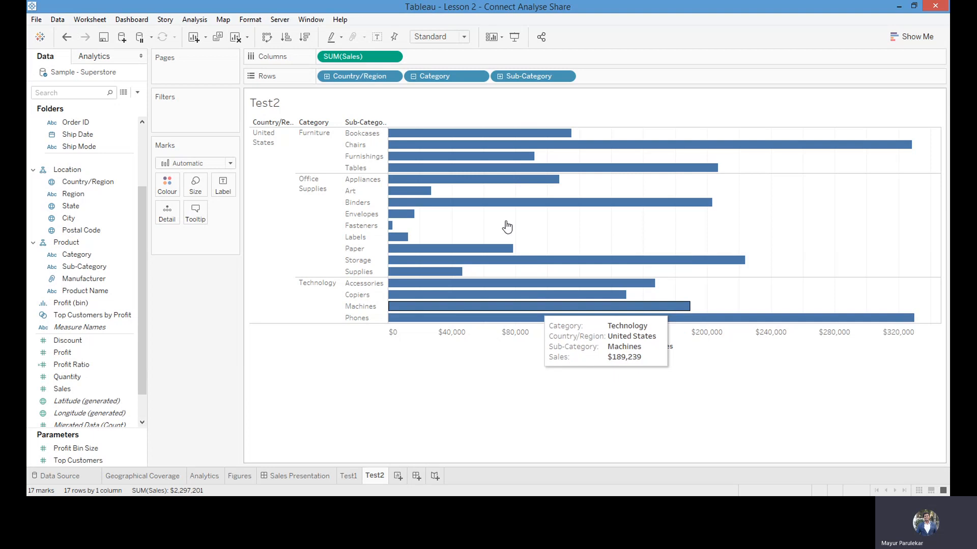
left_click(893, 38)
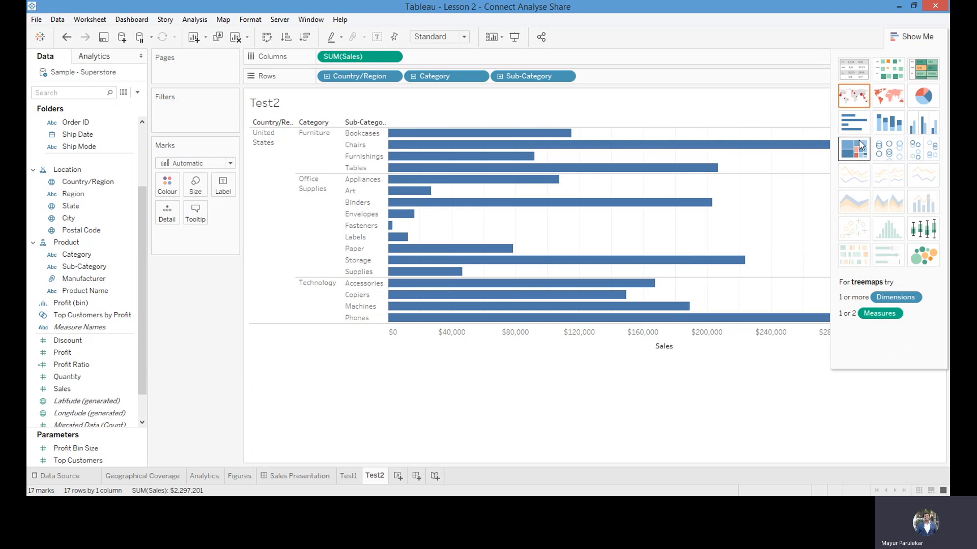
mouse_move(473, 164)
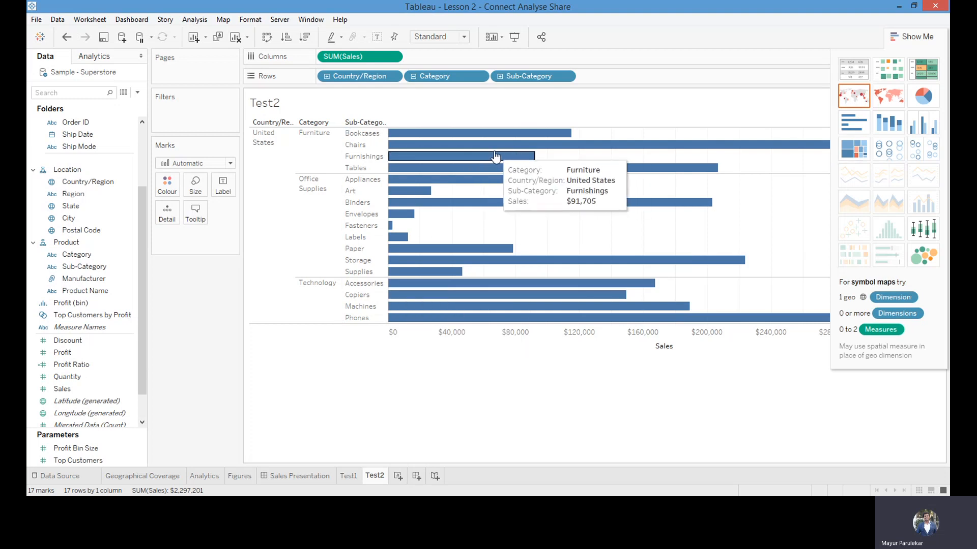
left_click(897, 39)
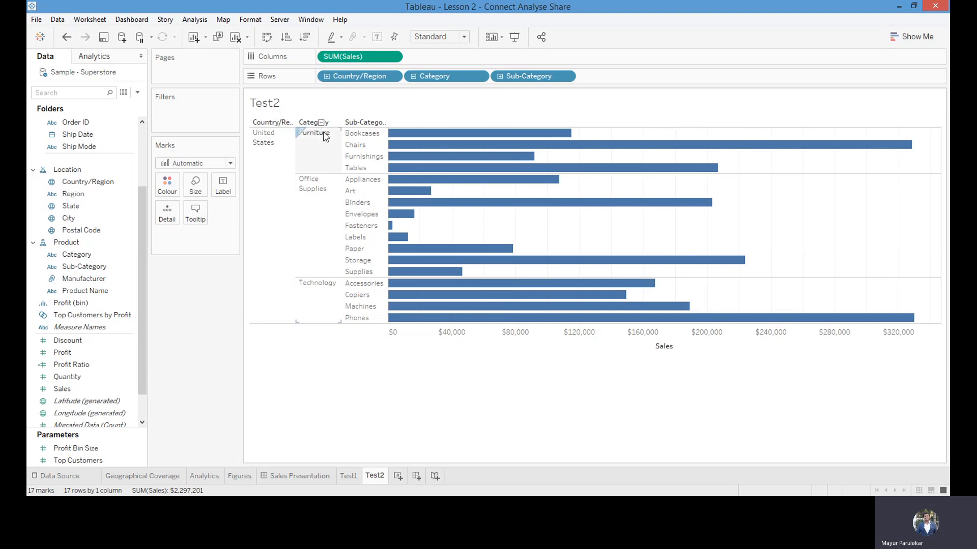
Sort the sub-categories within each category by Sales in descending order and inspect the bars' details
mouse_move(330, 127)
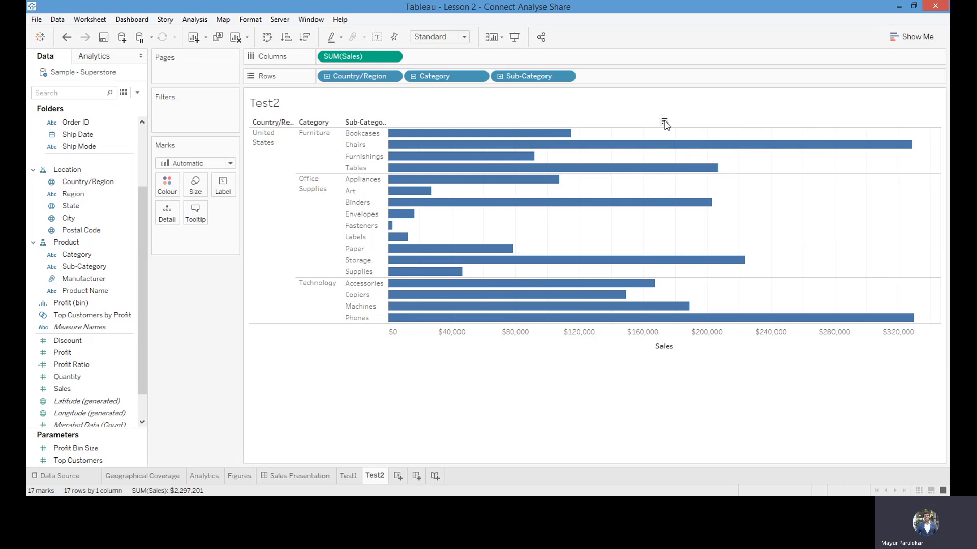
left_click(664, 123)
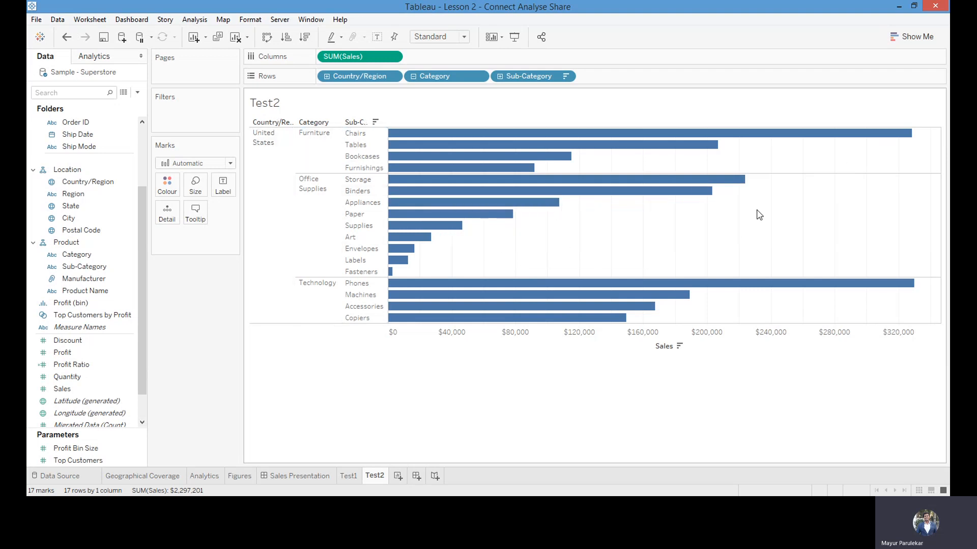
mouse_move(539, 284)
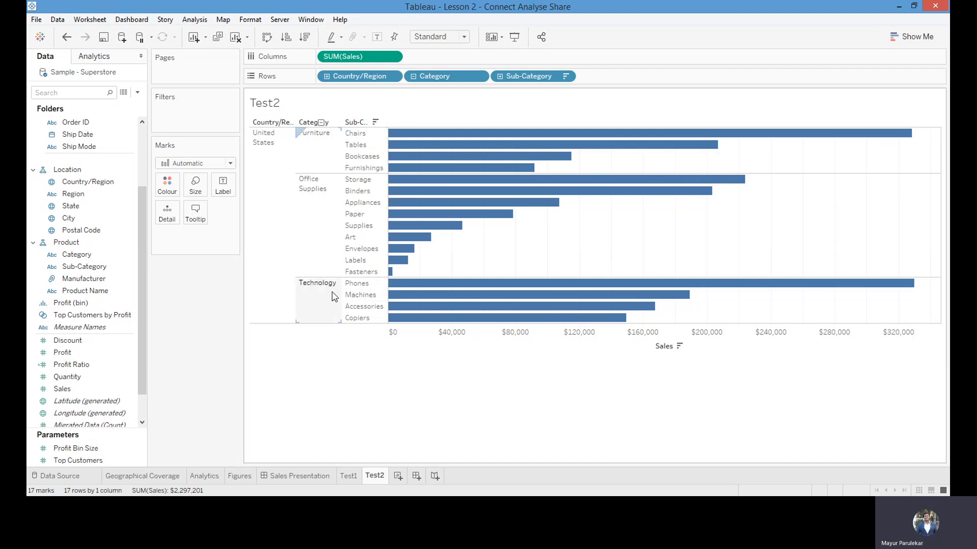
mouse_move(507, 285)
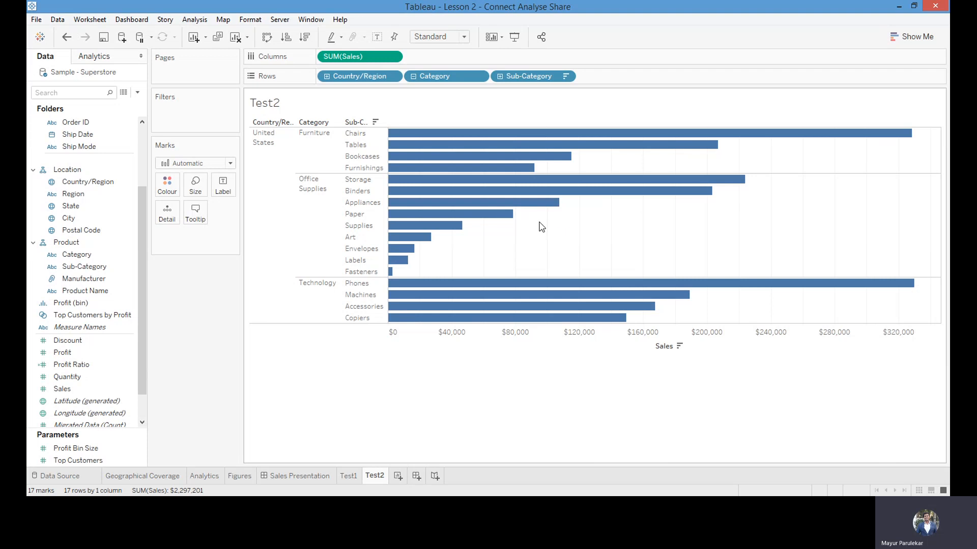
mouse_move(538, 220)
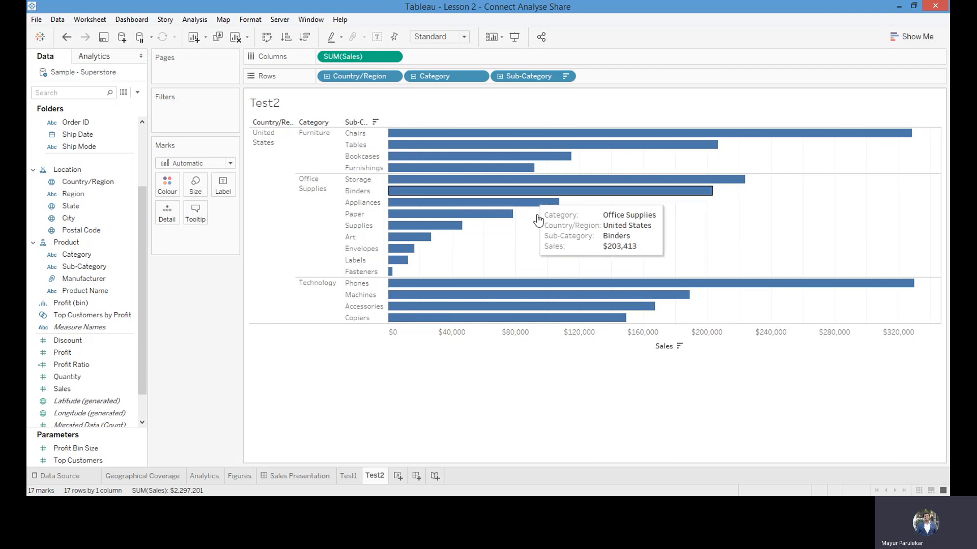
mouse_move(572, 319)
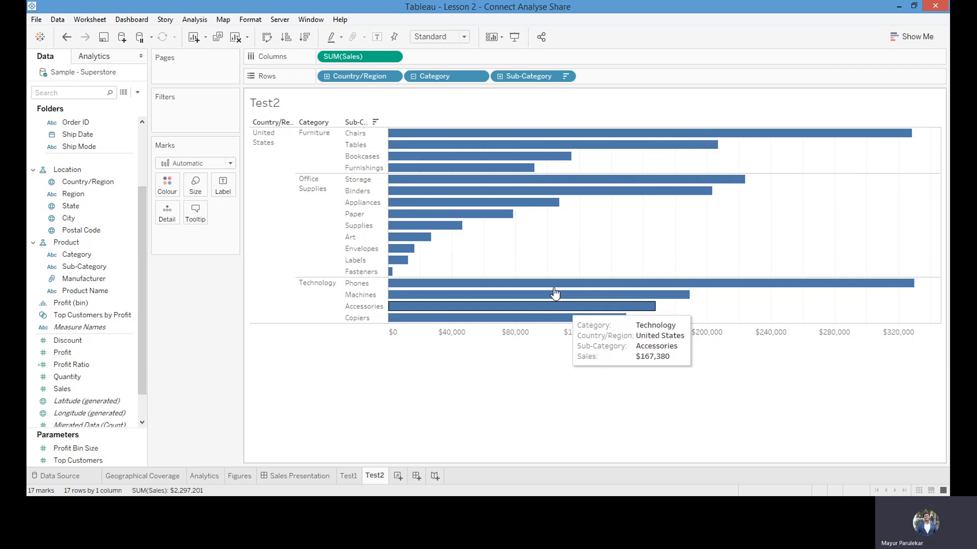
Show the sales values as mark labels on the bars and sort the categories by Sales in descending order
left_click(377, 37)
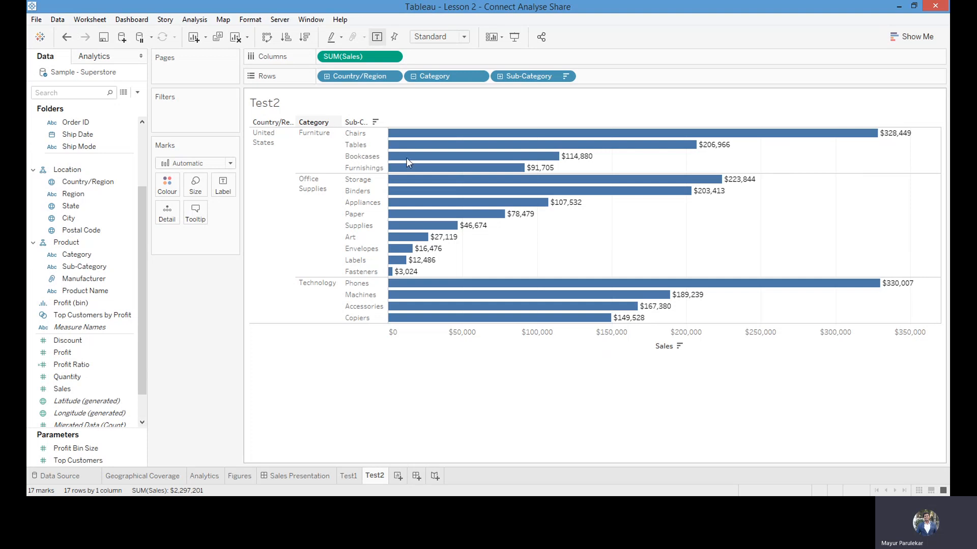
left_click(329, 122)
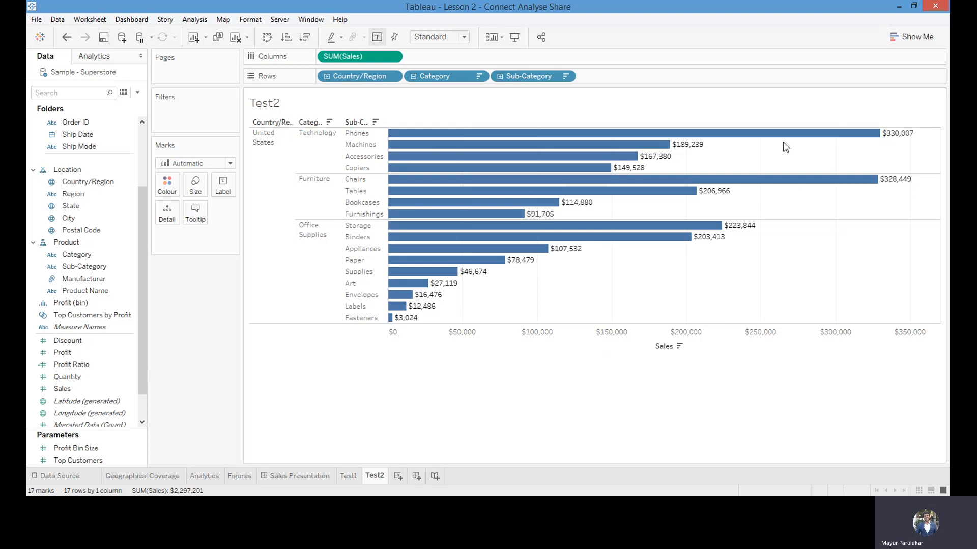
mouse_move(493, 145)
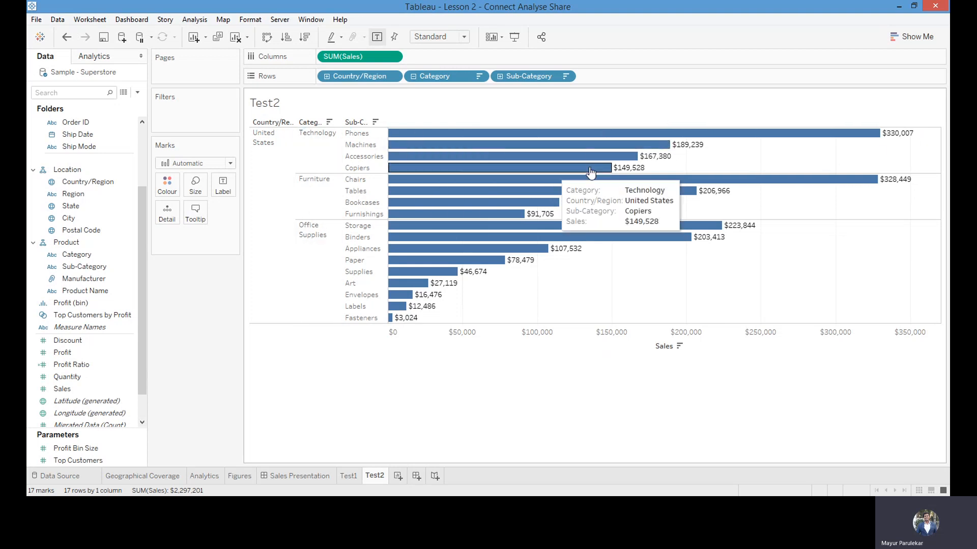
mouse_move(455, 146)
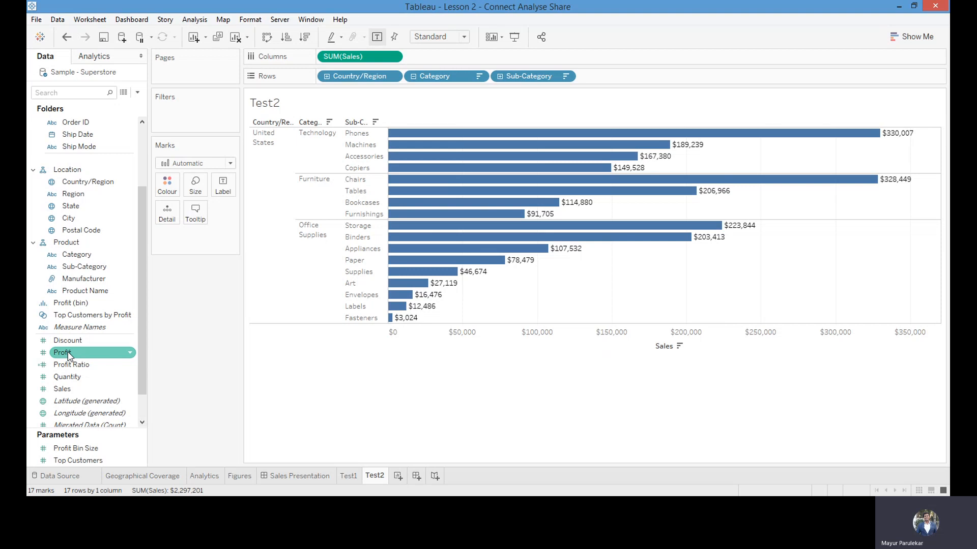
Colour the bars by Profit and examine the profit and sales of individual sub-categories
left_click_drag(61, 354, 163, 184)
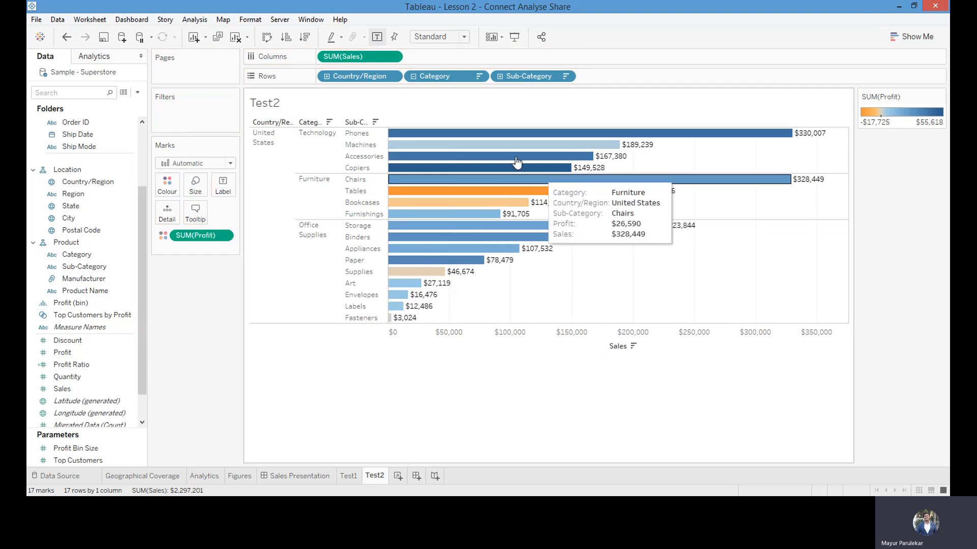
mouse_move(398, 225)
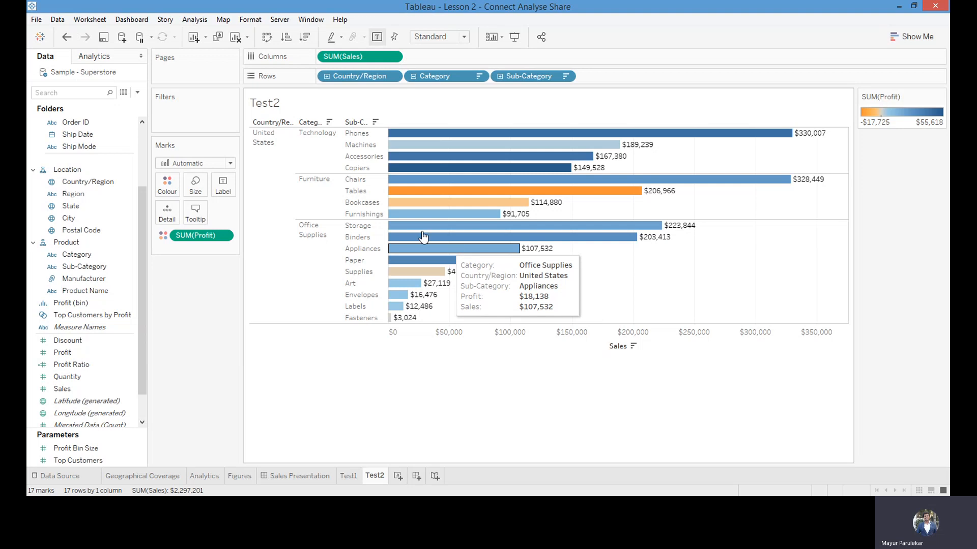
mouse_move(623, 193)
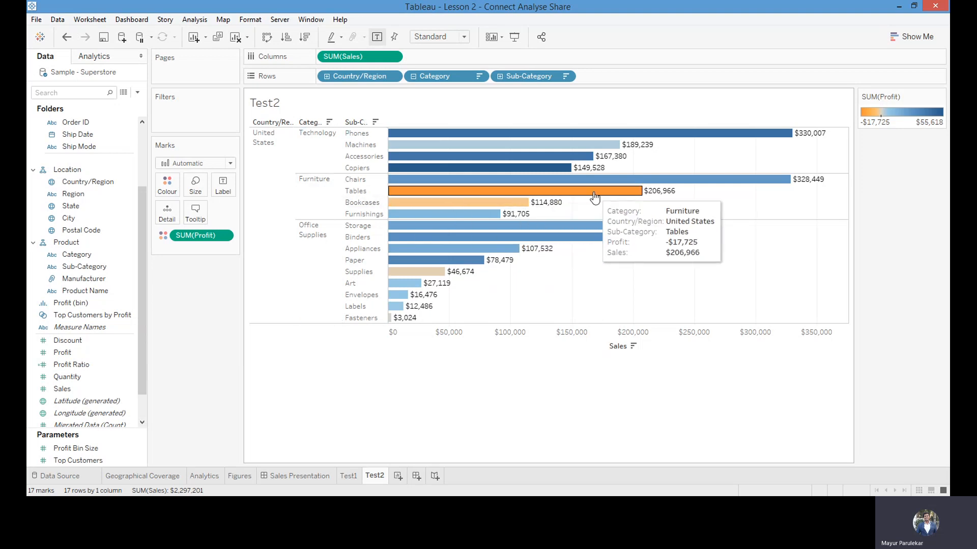
mouse_move(476, 203)
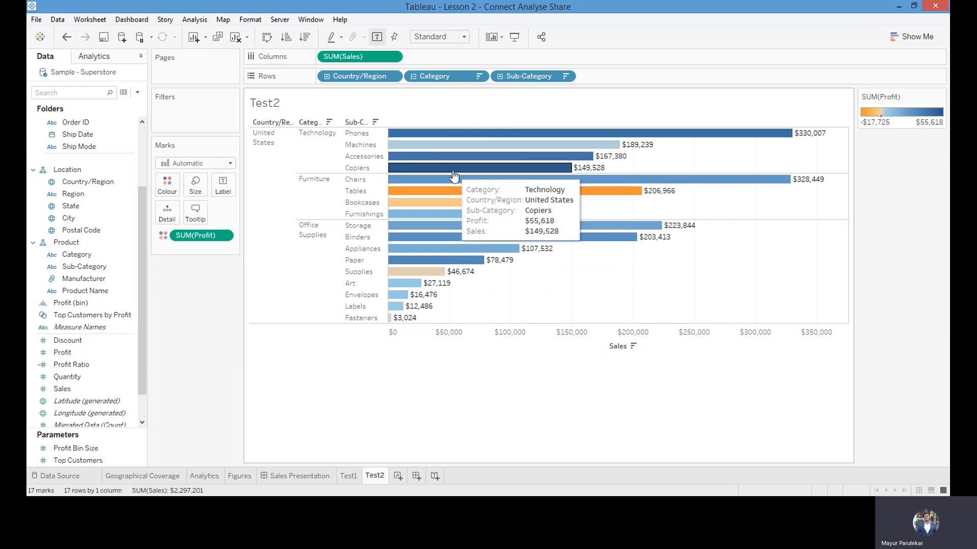
mouse_move(750, 140)
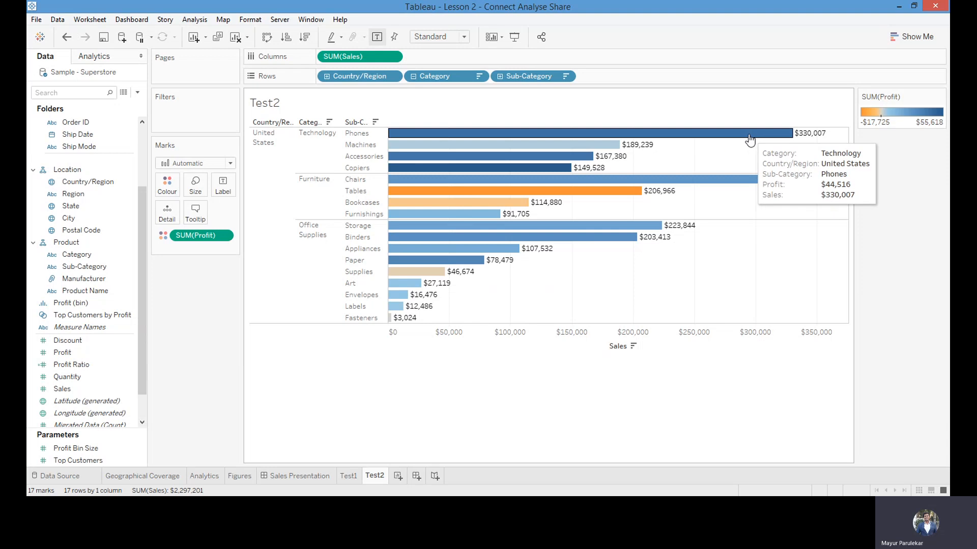
mouse_move(614, 161)
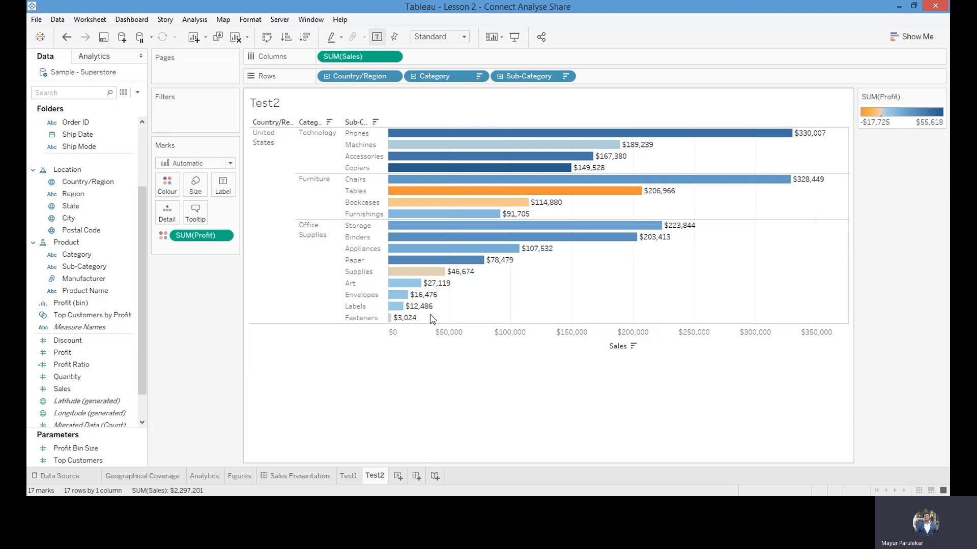
Add a per-pane reference line at the average of SUM(Sales) to the Sales axis, trying the Constant option before returning to Average
left_click(615, 347)
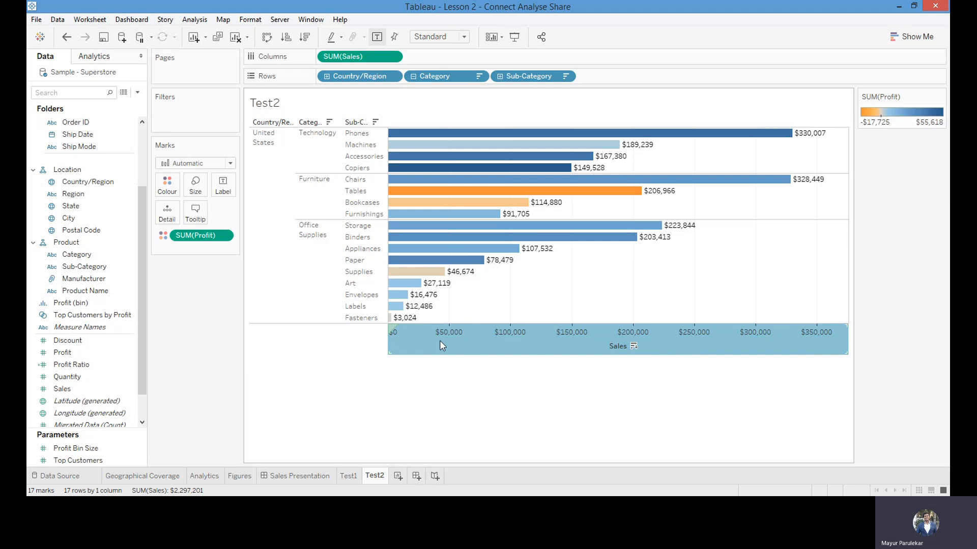
right_click(577, 345)
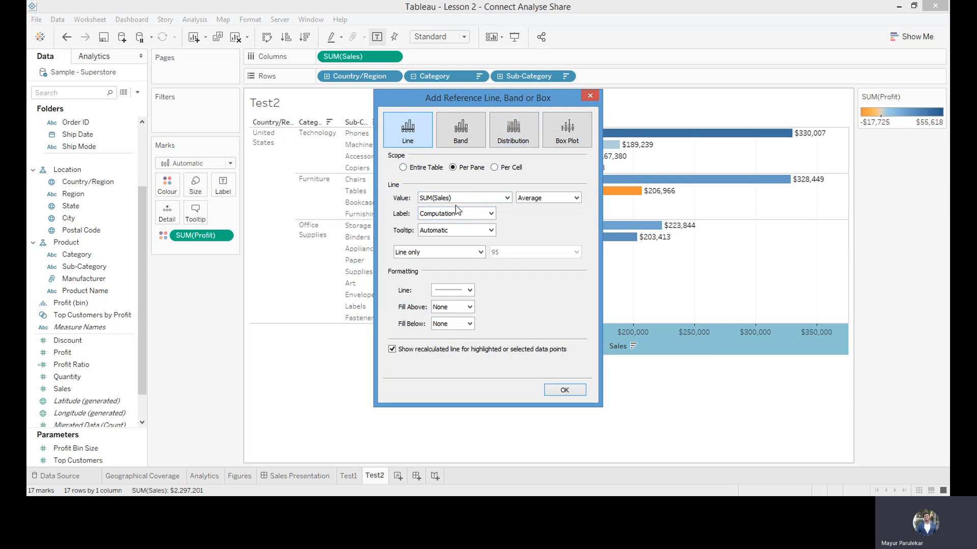
left_click(574, 197)
left_click(534, 224)
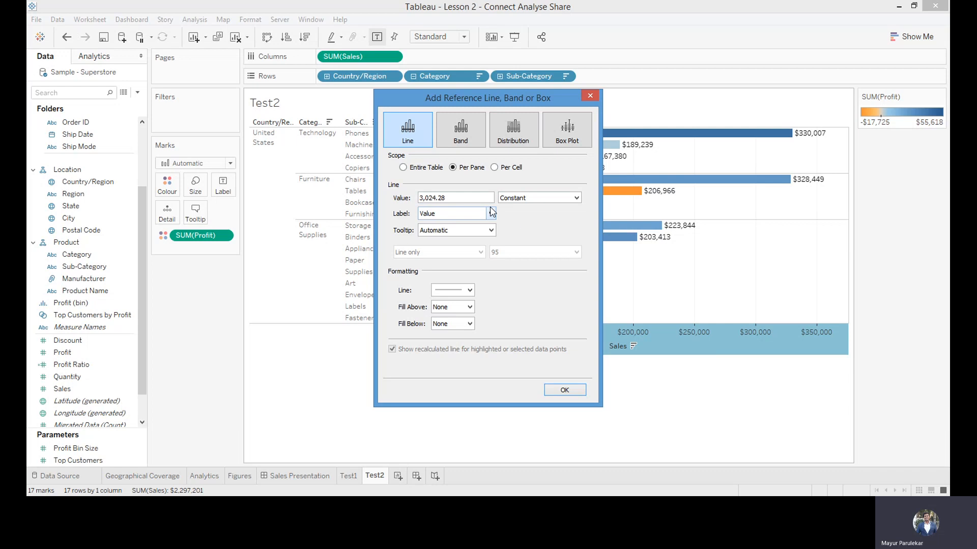
left_click(468, 200)
double_click(441, 199)
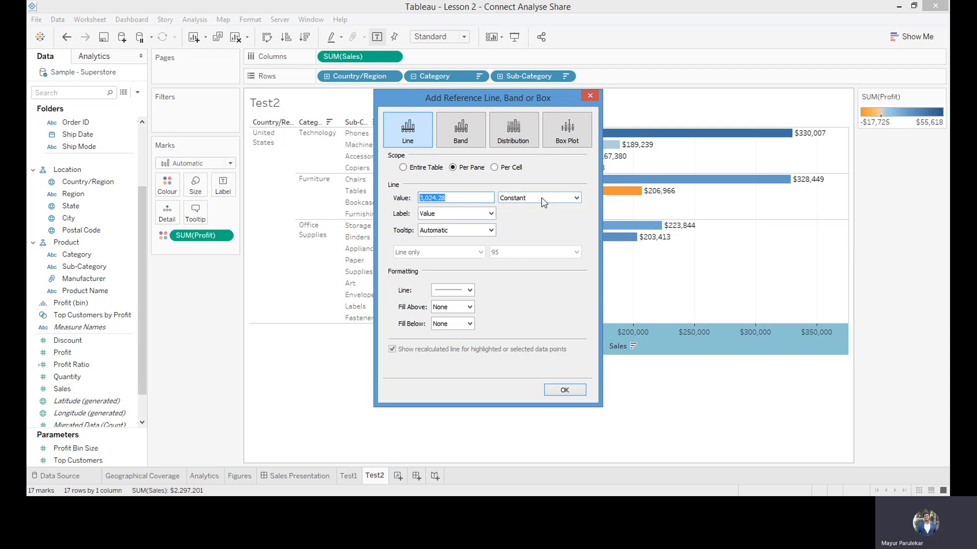
left_click(578, 198)
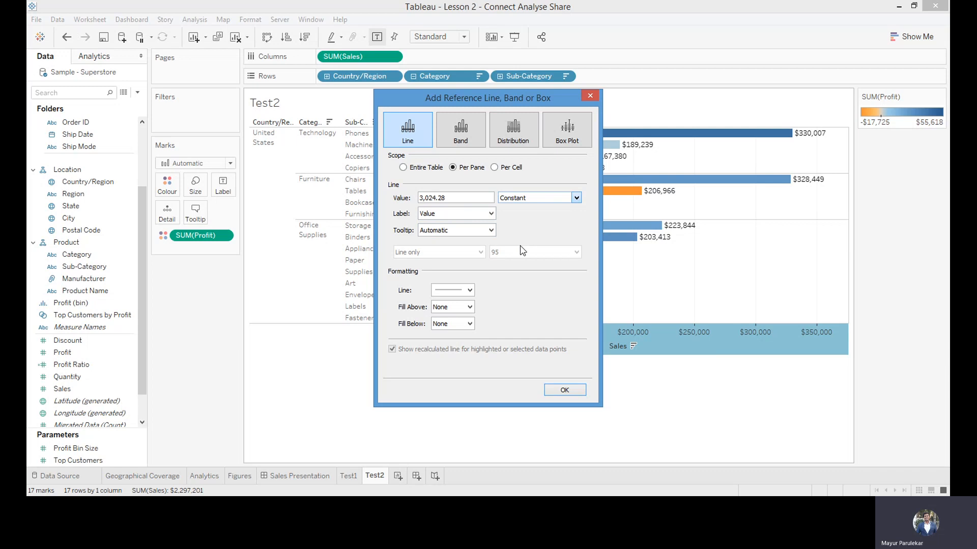
key("Up")
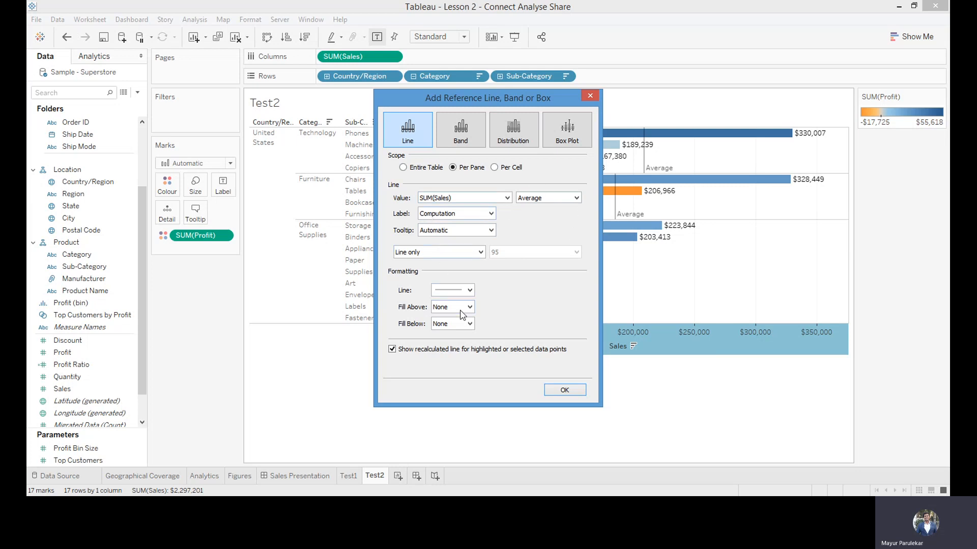
left_click(562, 390)
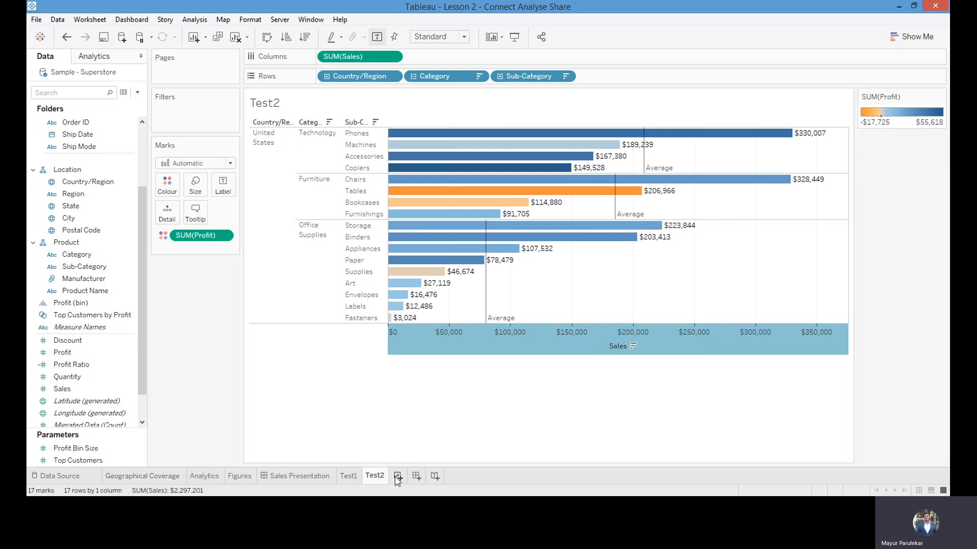
Review the Figures table and add a new worksheet named Test 3
left_click(239, 476)
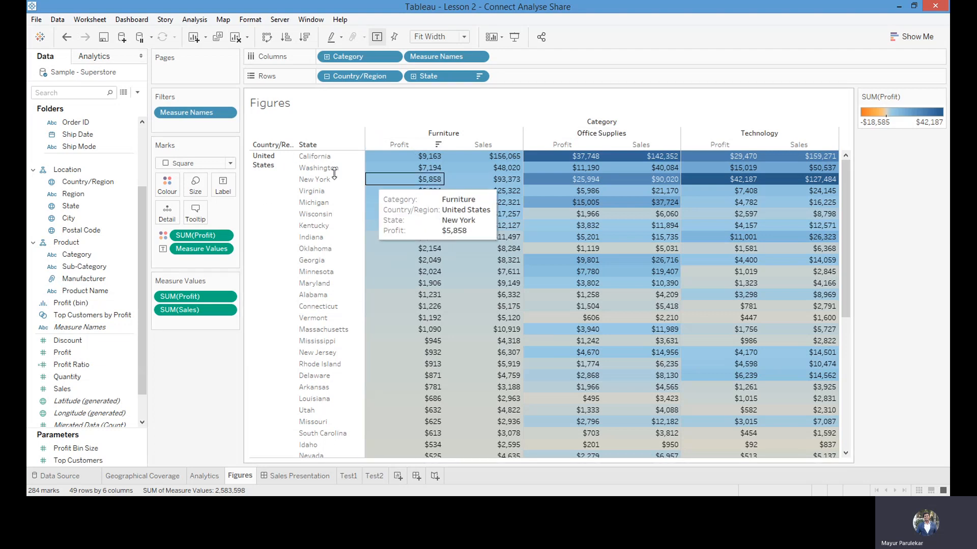
mouse_move(510, 417)
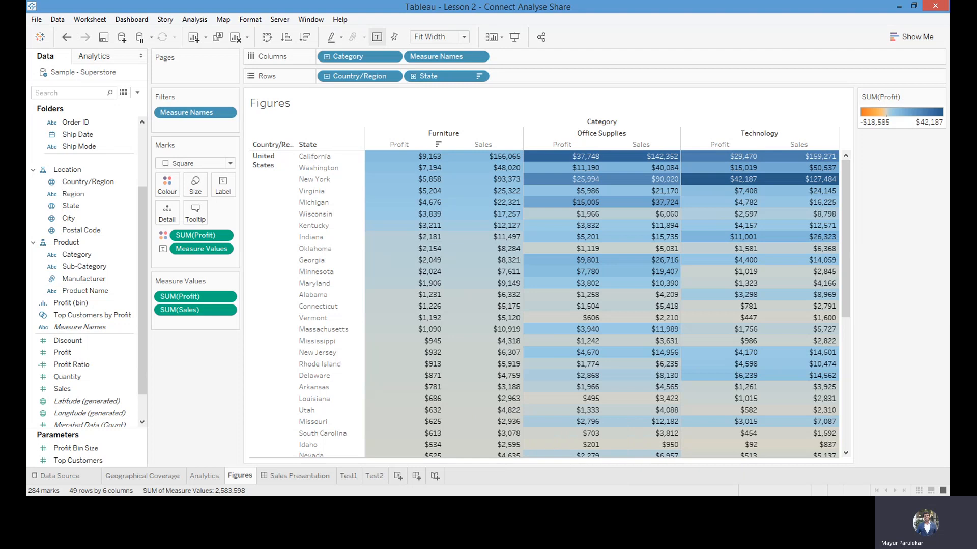
left_click(397, 476)
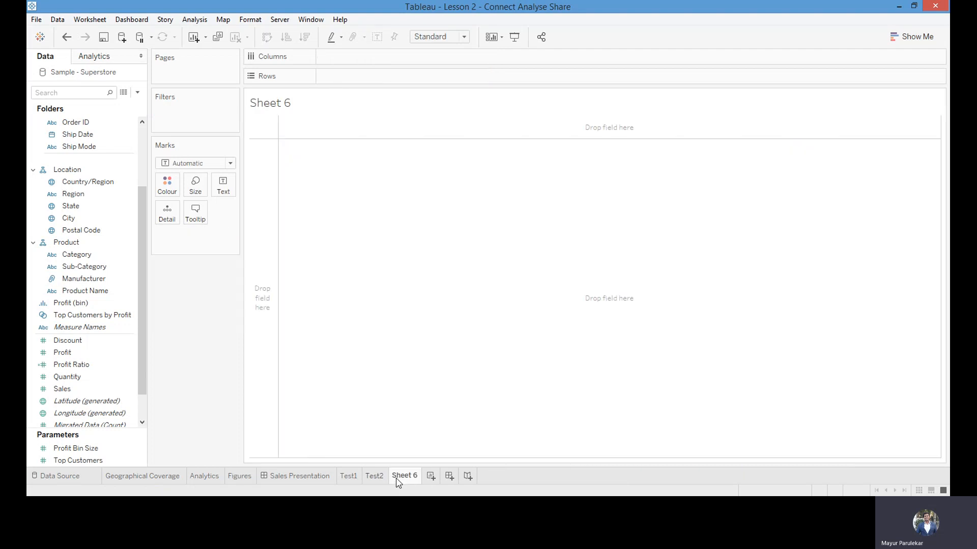
key("F2")
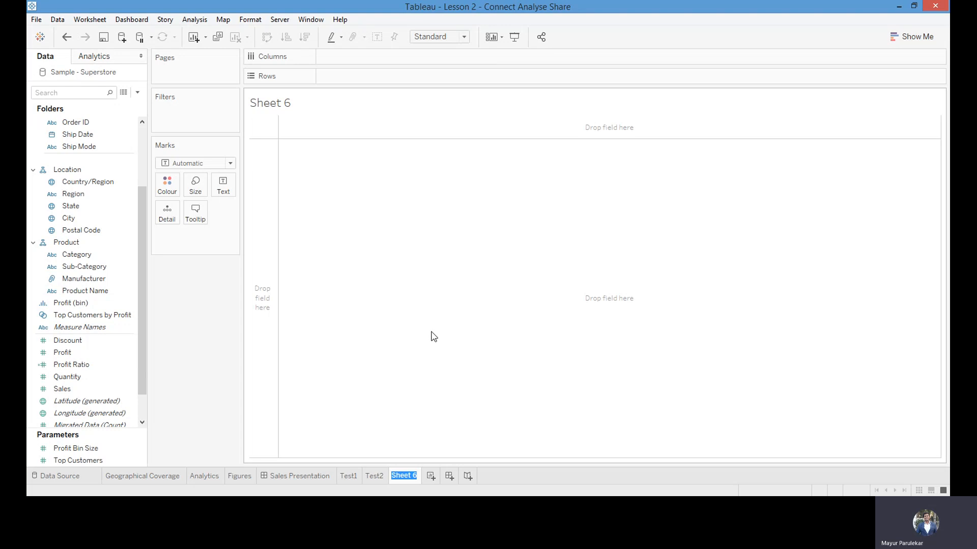
type("Test 3")
key("Return")
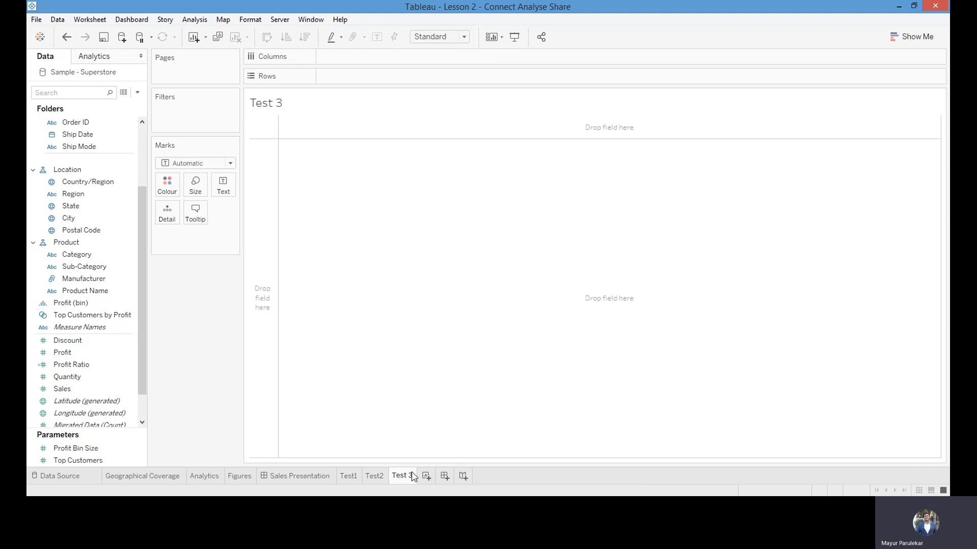
Look over the Test2, Analytics and Figures sheets for the layout to reproduce, and return to Test 3
left_click(373, 479)
left_click(201, 479)
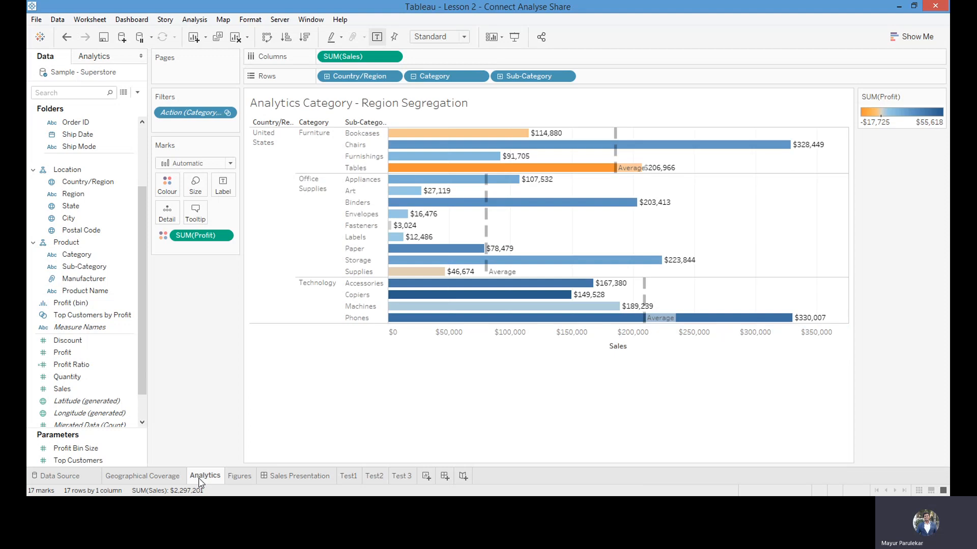
left_click(238, 476)
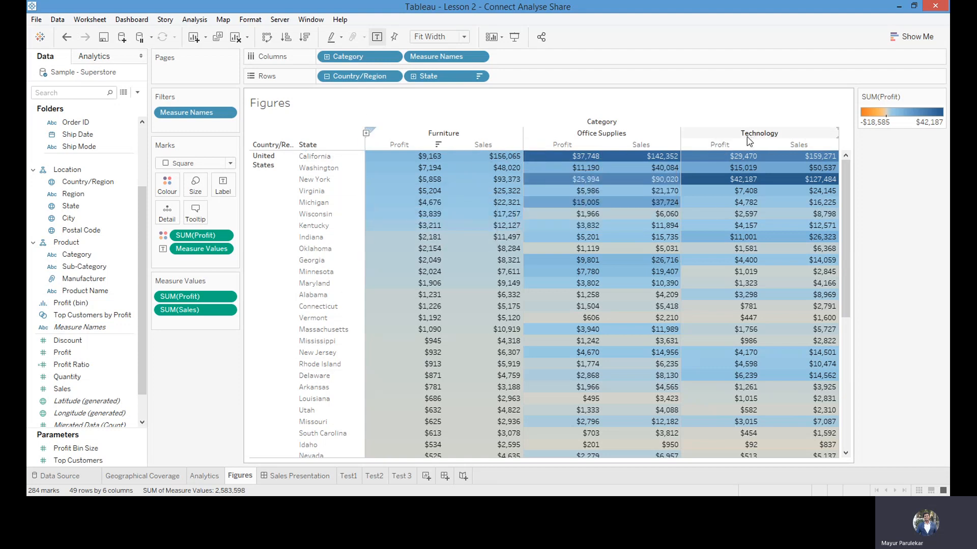
left_click(410, 478)
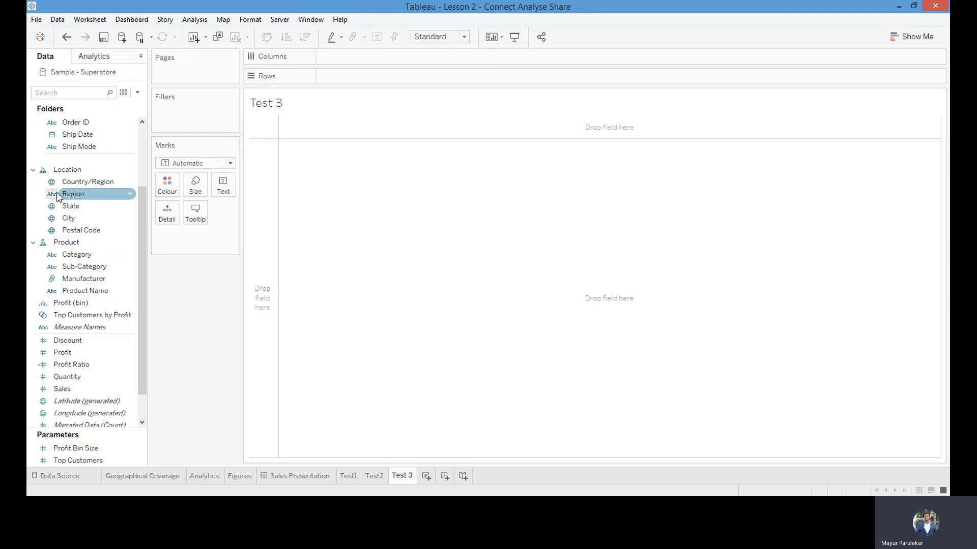
Place Category on the columns of Test 3 and expand it to show Sub-Category
scroll(144, 219, "up", 2)
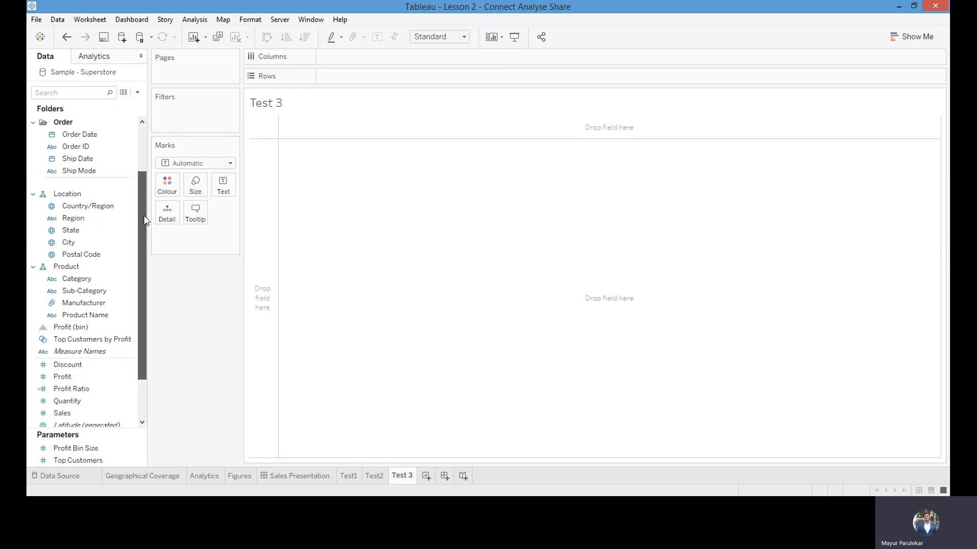
scroll(144, 220, "up", 1)
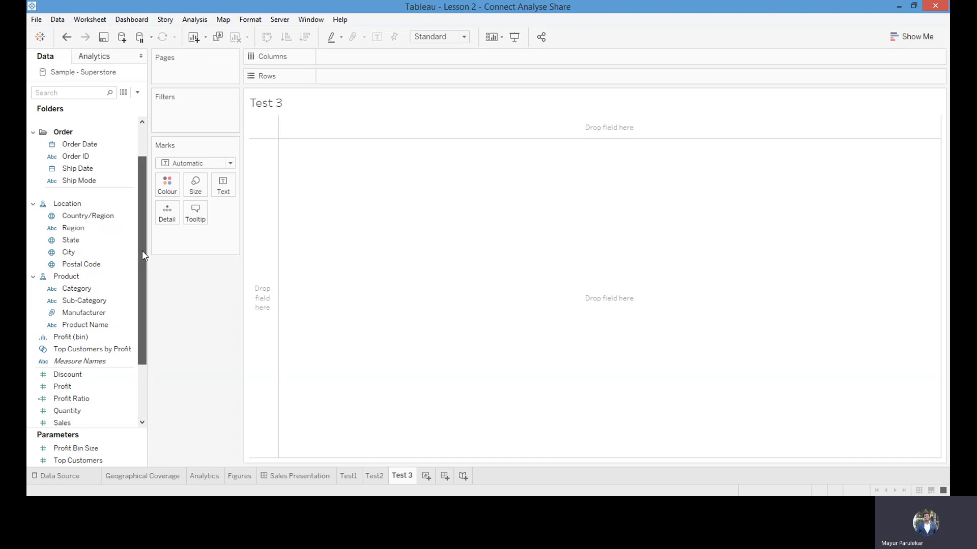
scroll(142, 262, "down", 1)
left_click(117, 278)
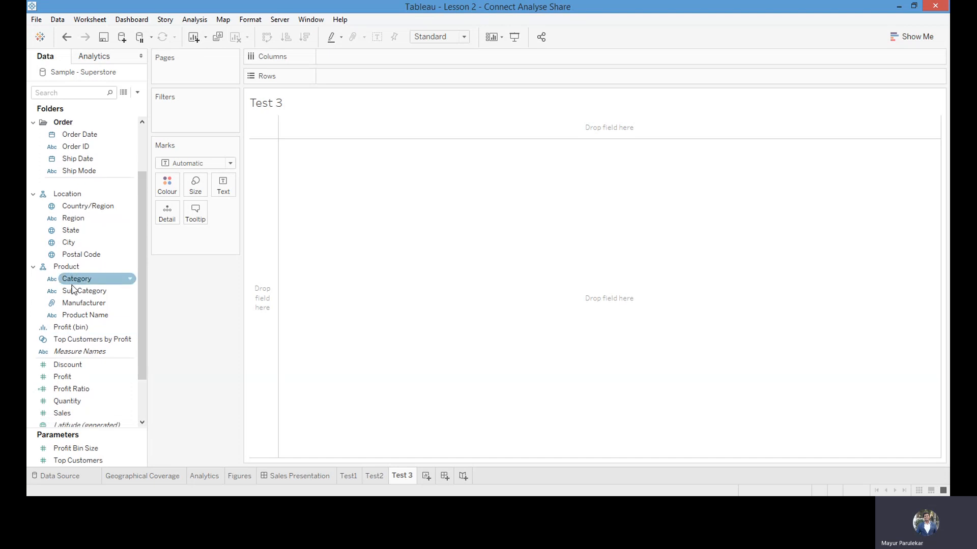
left_click_drag(70, 283, 336, 77)
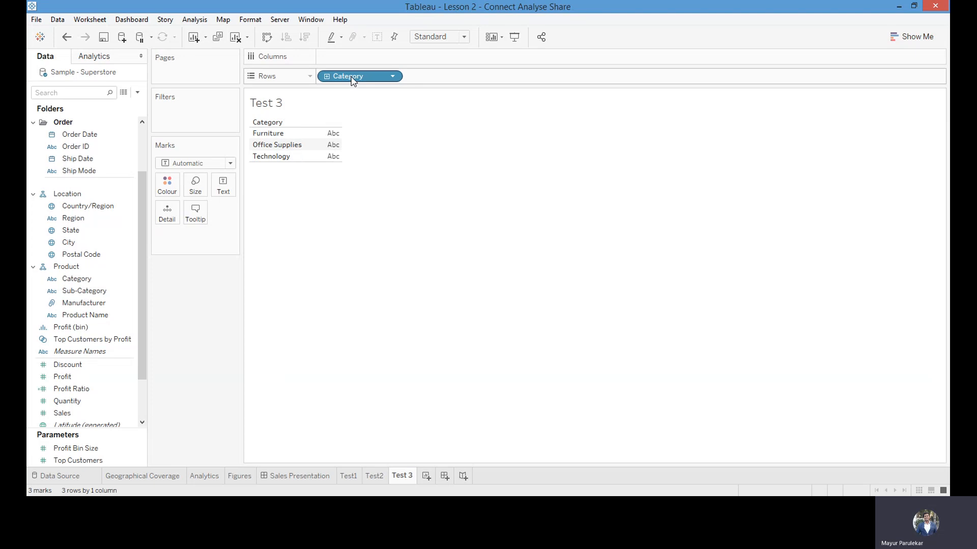
left_click_drag(354, 81, 352, 57)
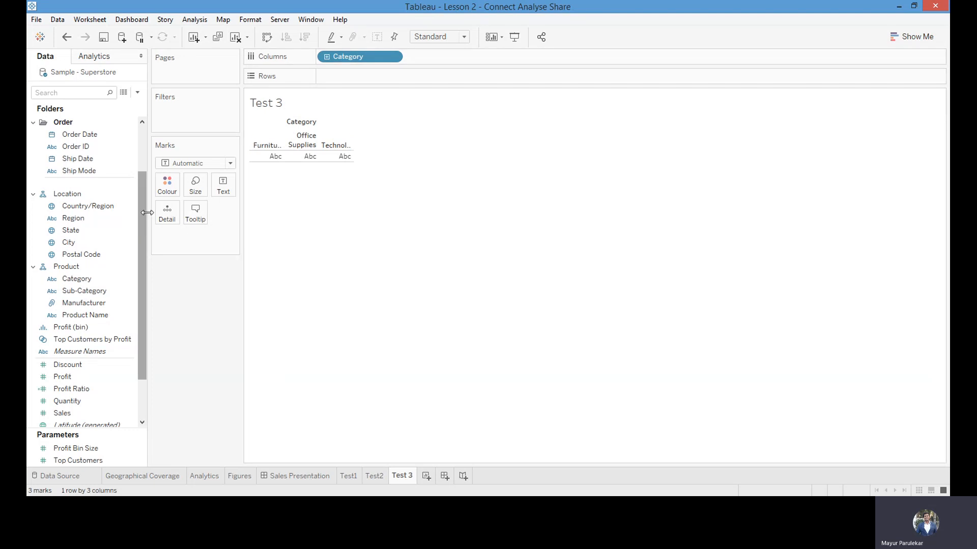
left_click(328, 57)
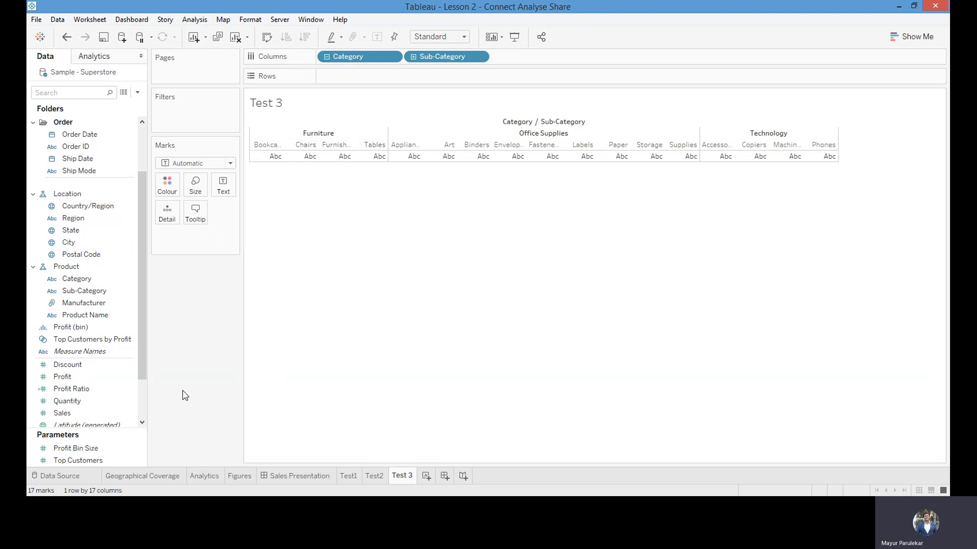
Check the Analytics and Figures sheets and the Sales Presentation dashboard, and return to Test 3
left_click(216, 476)
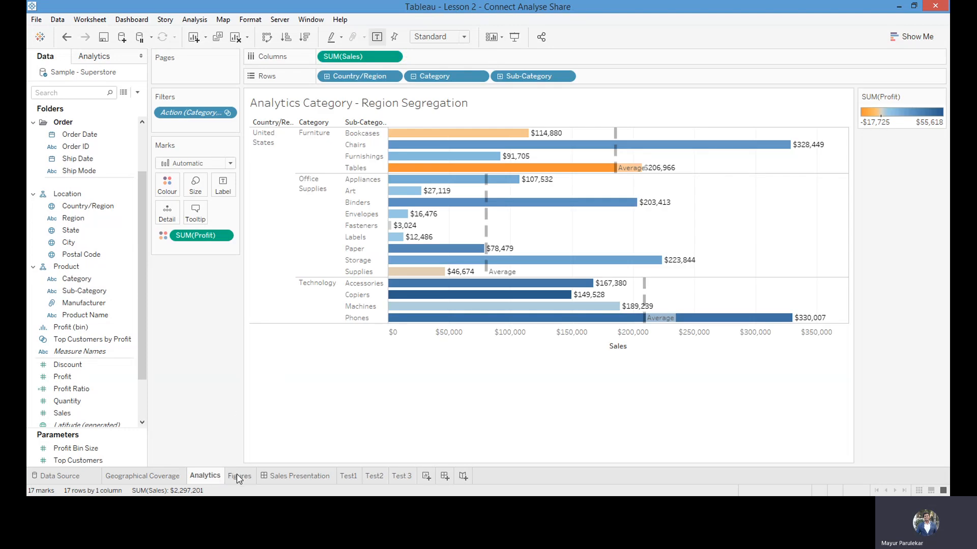
left_click(238, 476)
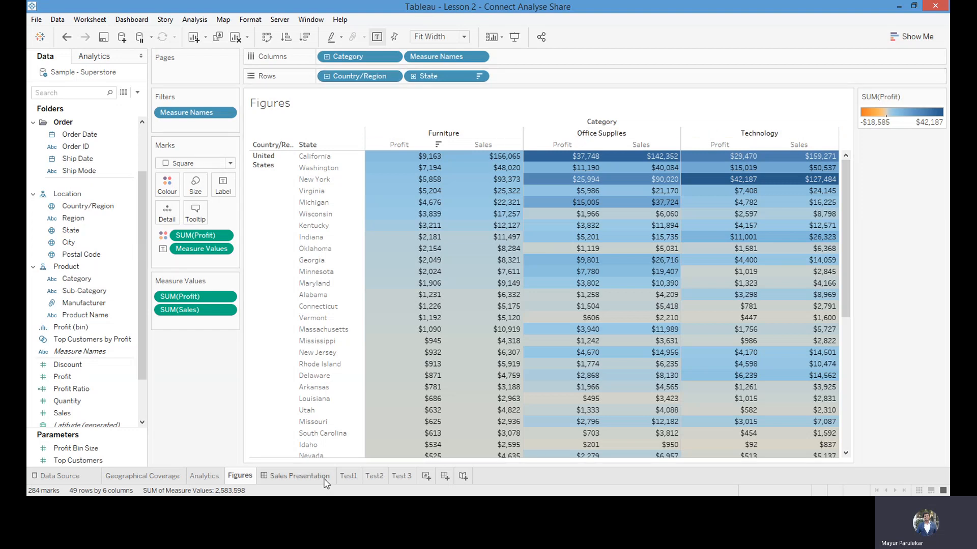
left_click(300, 476)
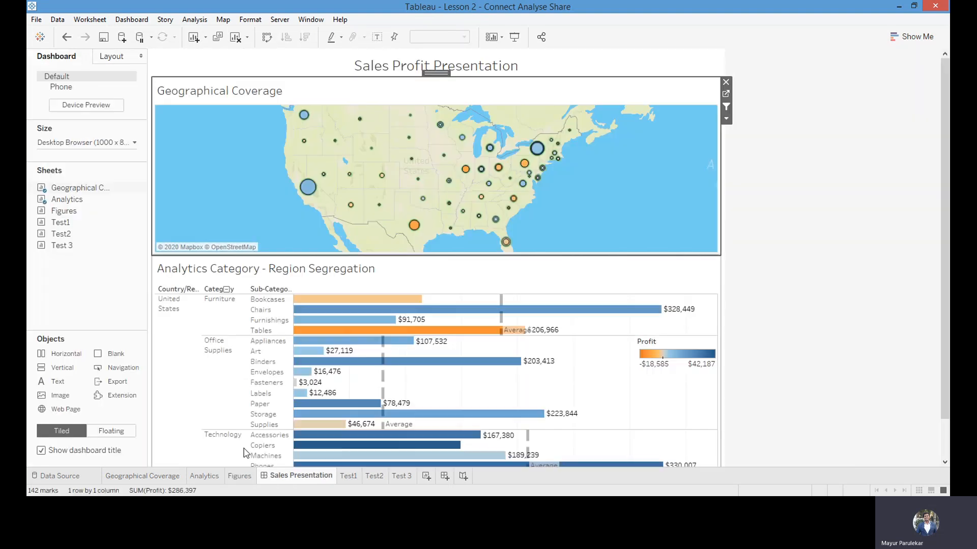
left_click(396, 478)
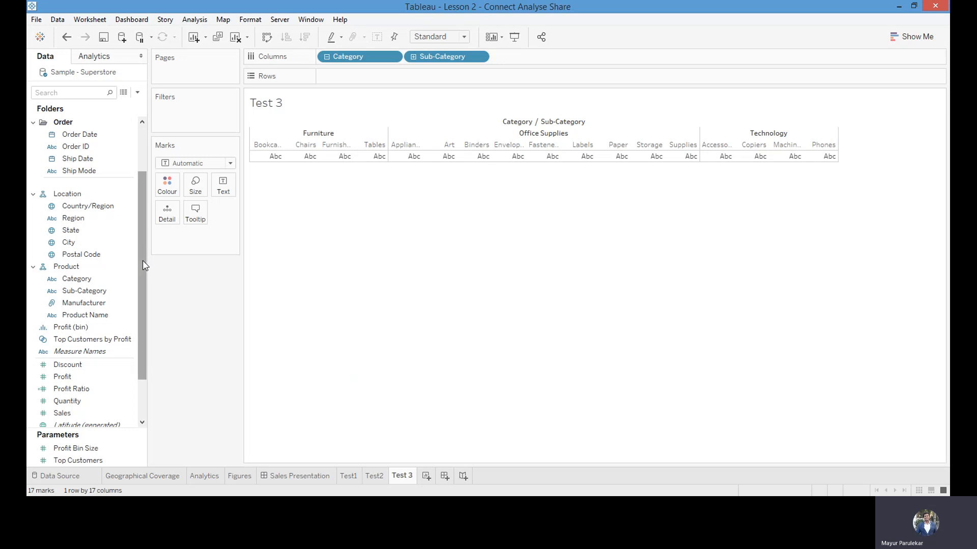
Add State from the Location hierarchy to the rows of Test 3
left_click_drag(142, 261, 142, 289)
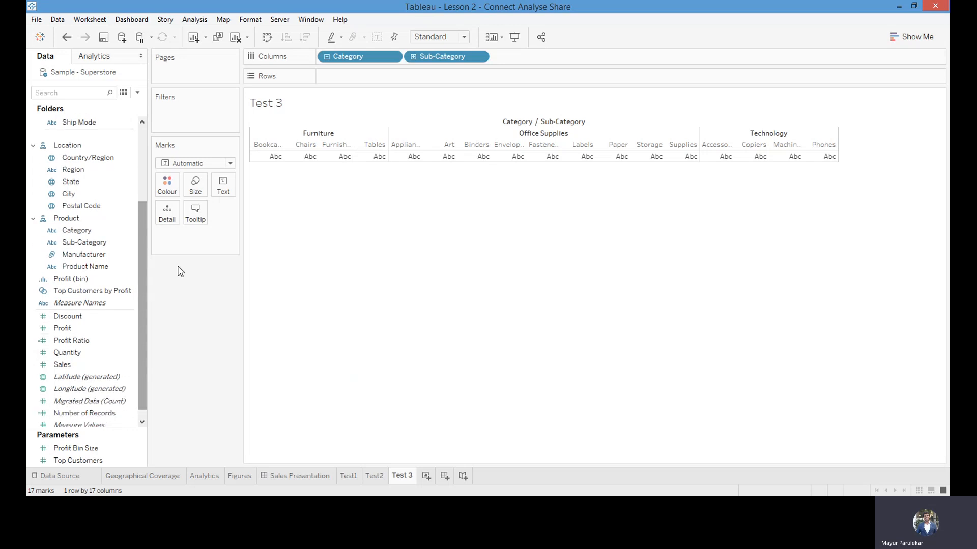
left_click(63, 169)
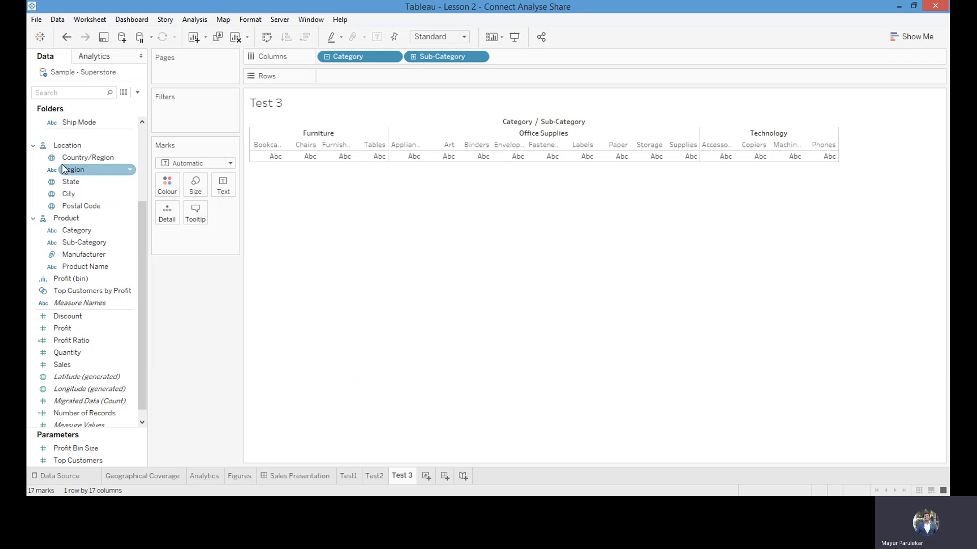
left_click(72, 161)
left_click_drag(71, 182, 326, 78)
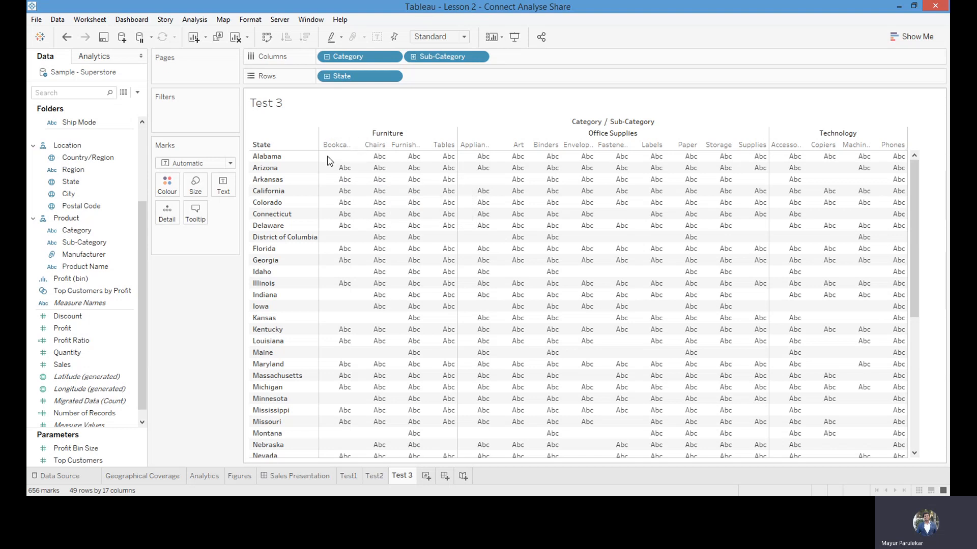
Fill the state by sub-category table with Sales values
left_click_drag(143, 293, 142, 315)
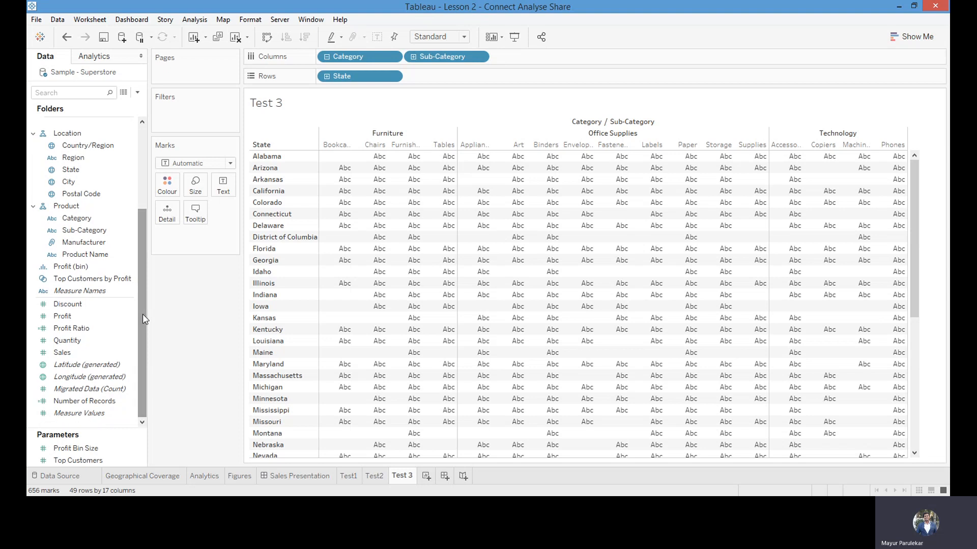
left_click(62, 317)
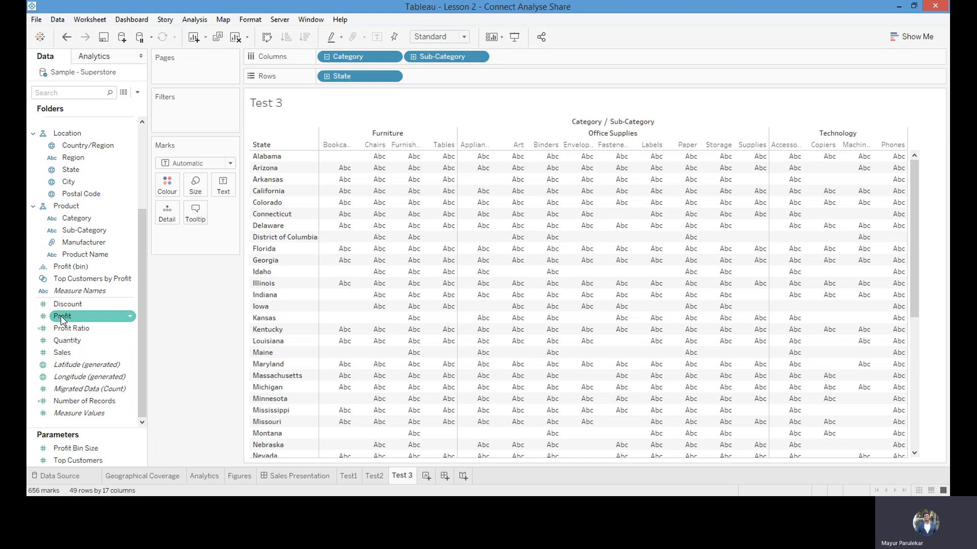
left_click(61, 317)
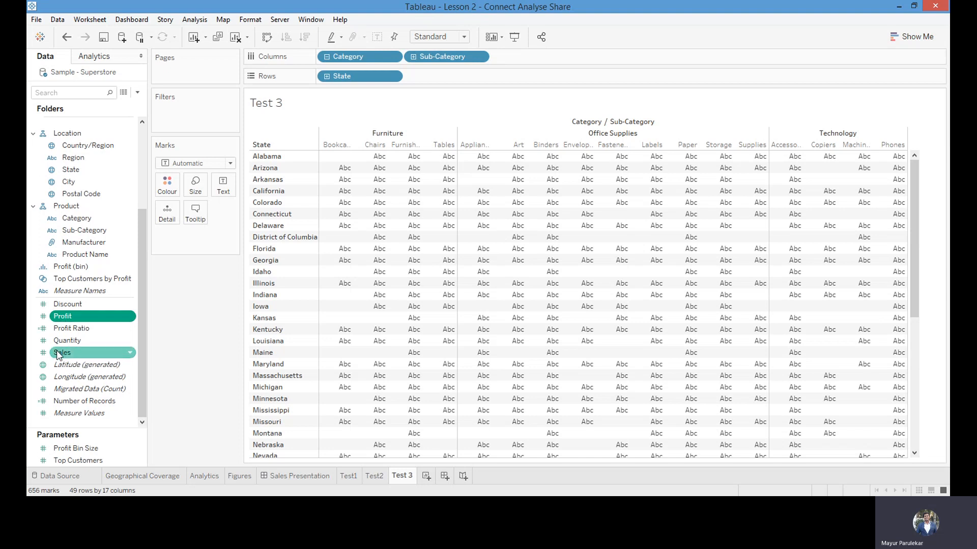
left_click_drag(62, 353, 336, 176)
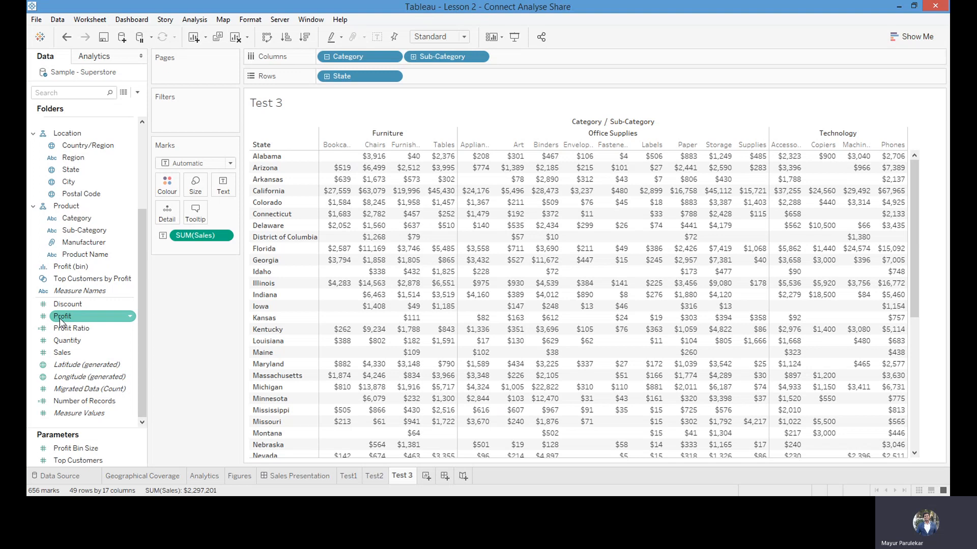
Add Profit and Profit Ratio to the table's values alongside Sales, with Measure Names on the columns after Sub-Category
left_click_drag(59, 320, 357, 175)
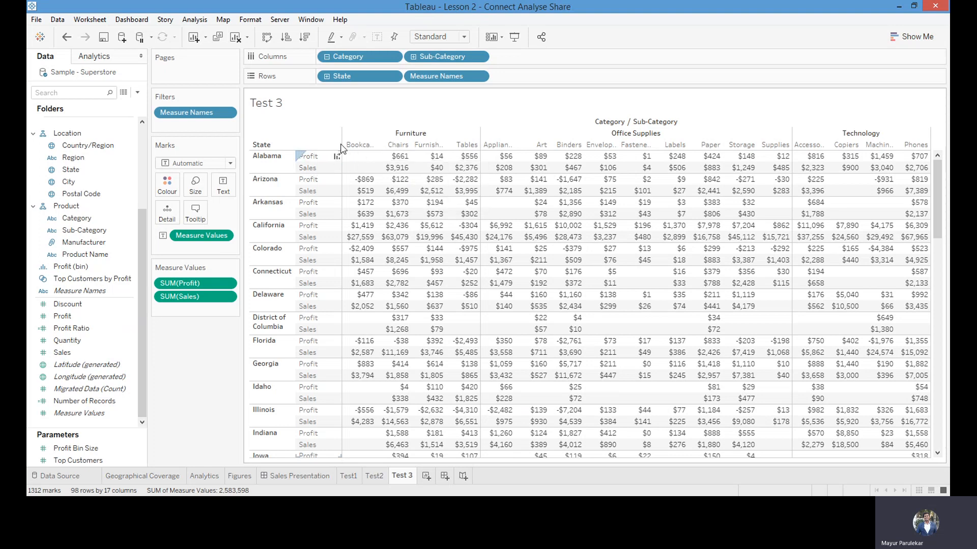
left_click_drag(437, 76, 511, 54)
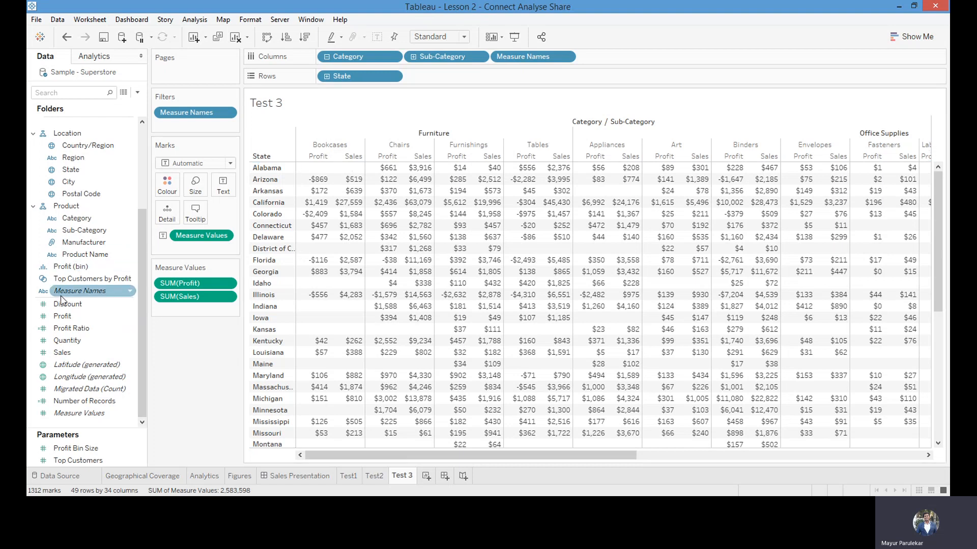
left_click_drag(60, 333, 328, 181)
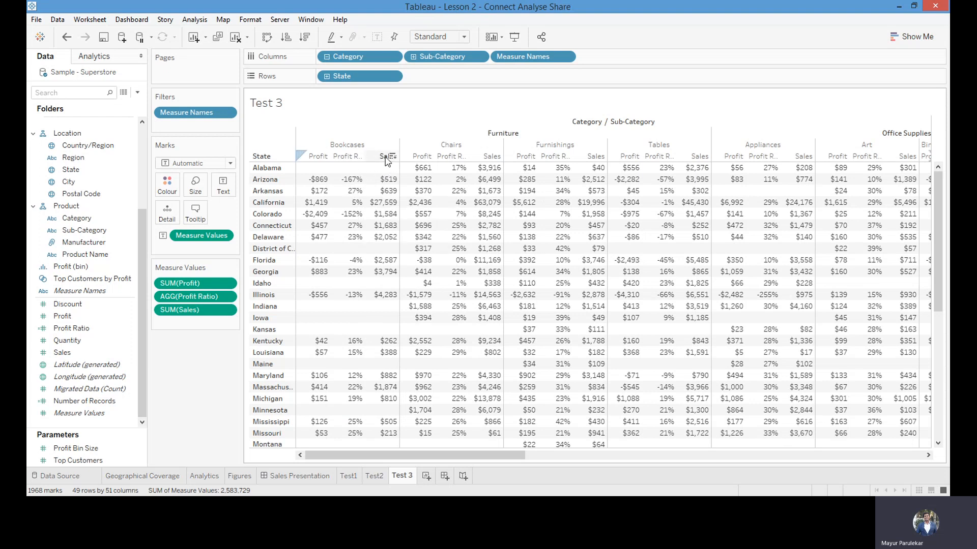
Place Sales ahead of Profit and Profit Ratio in the table's measures and colour the marks by Profit
left_click_drag(387, 160, 308, 160)
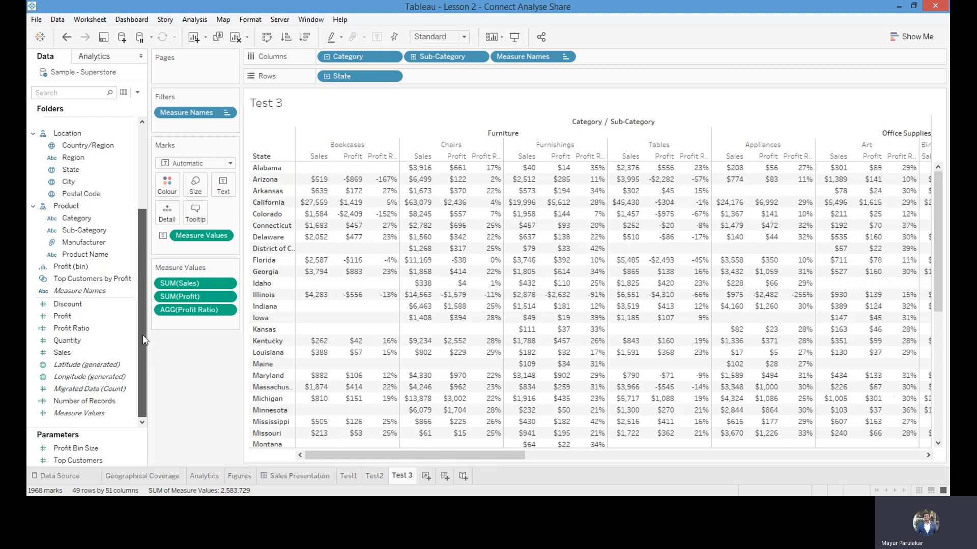
left_click(61, 316)
left_click_drag(67, 321, 160, 188)
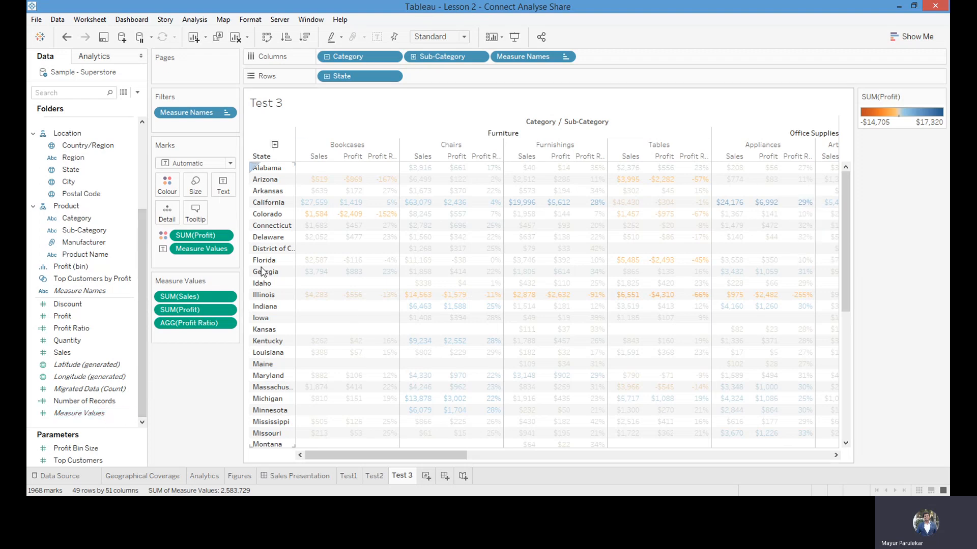
Set the mark type to Square and check the profit colouring down the table's state rows
mouse_move(489, 203)
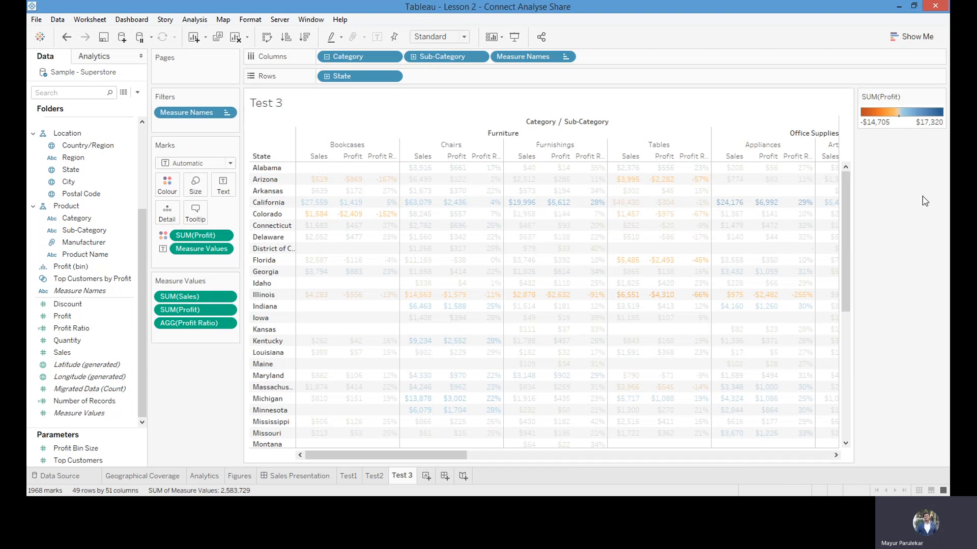
left_click_drag(848, 206, 848, 240)
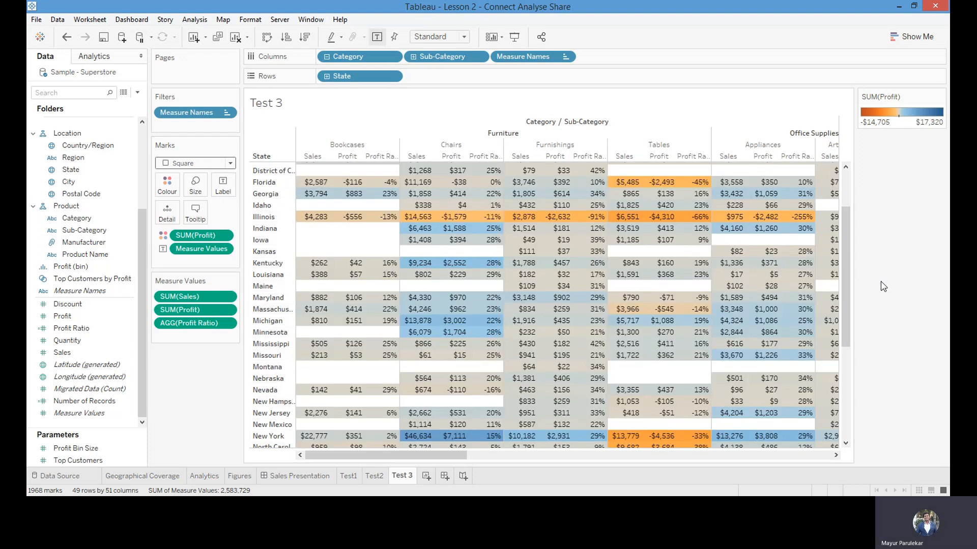
scroll(791, 206, "up", 3)
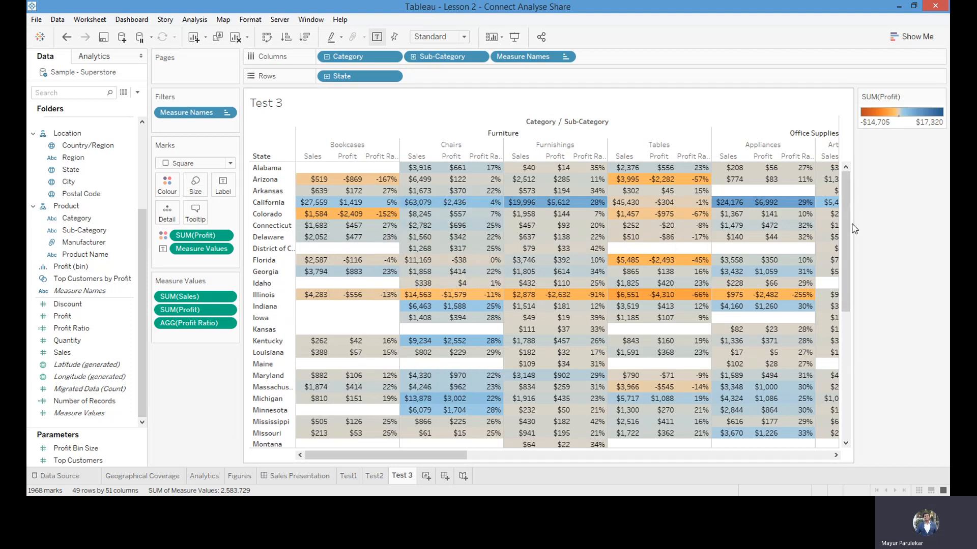
Try sorting the states in descending order by Bookcases Sales and by Bookcases Profit
left_click_drag(844, 249, 837, 406)
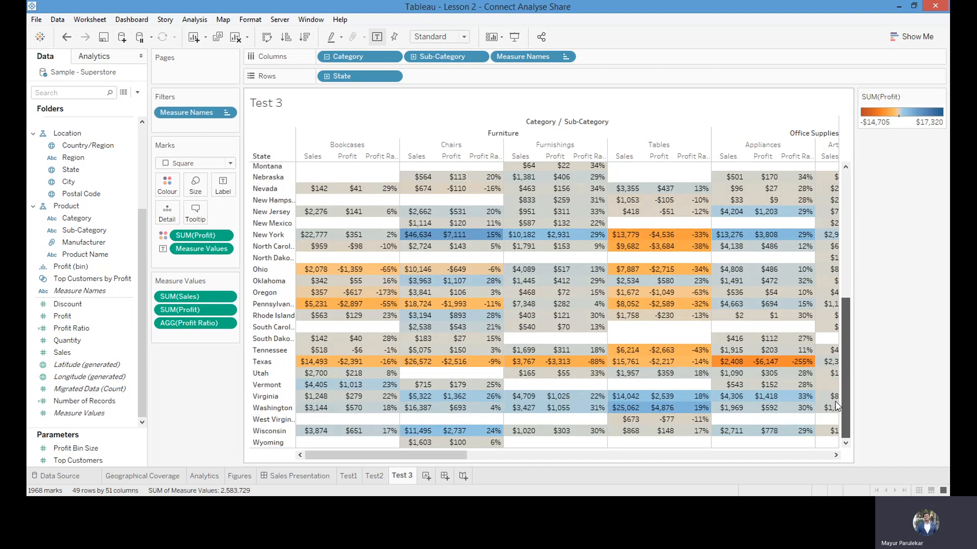
left_click(325, 156)
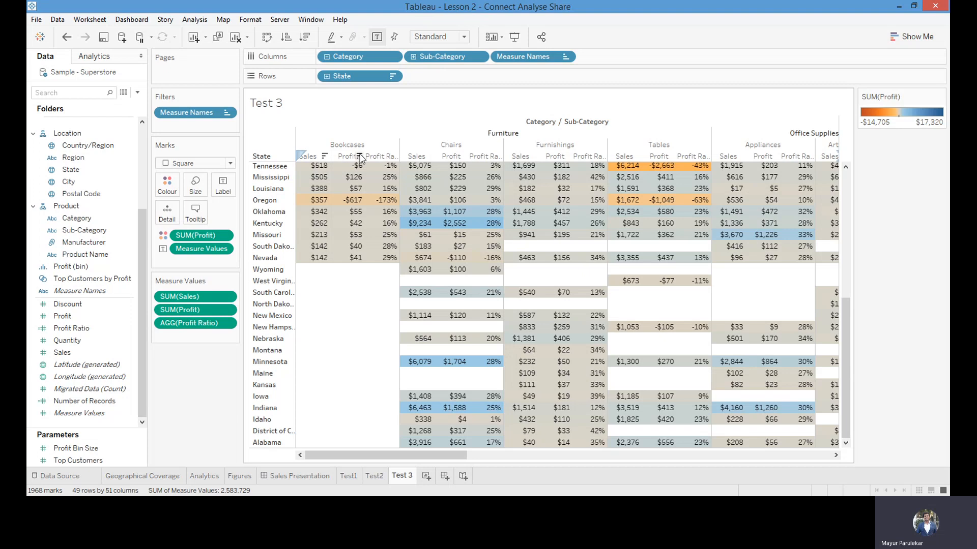
left_click(359, 156)
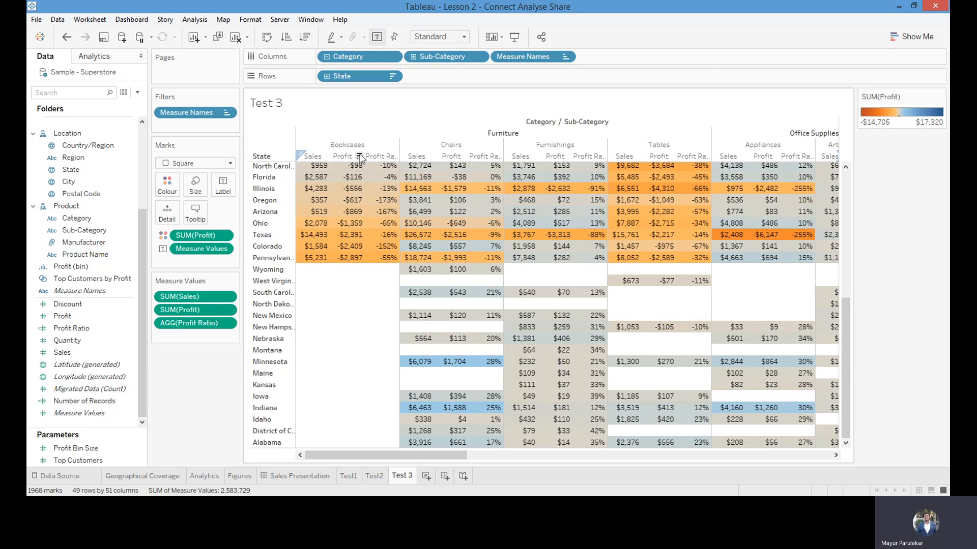
Sort the states in ascending order by Bookcases Profit Ratio and check the reordered table from its first rows
left_click(395, 157)
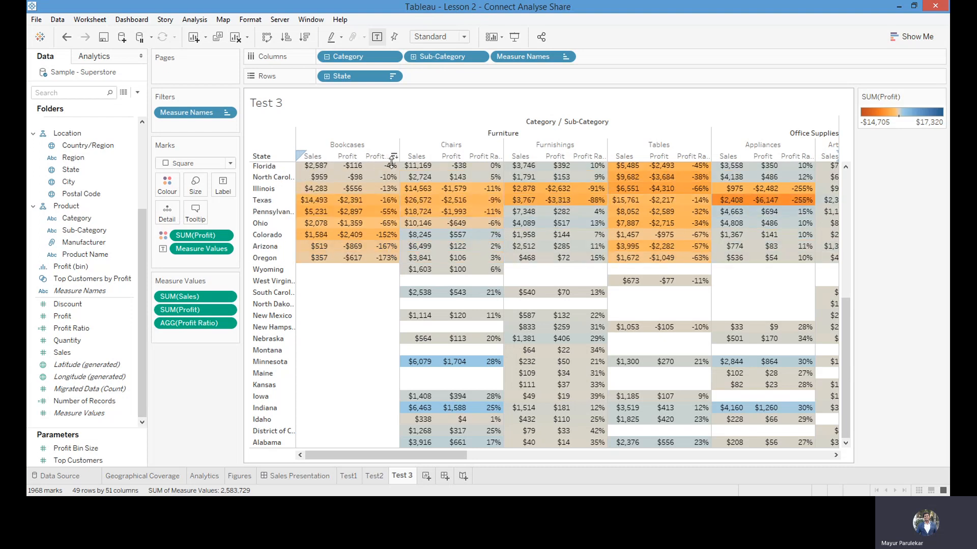
left_click(395, 158)
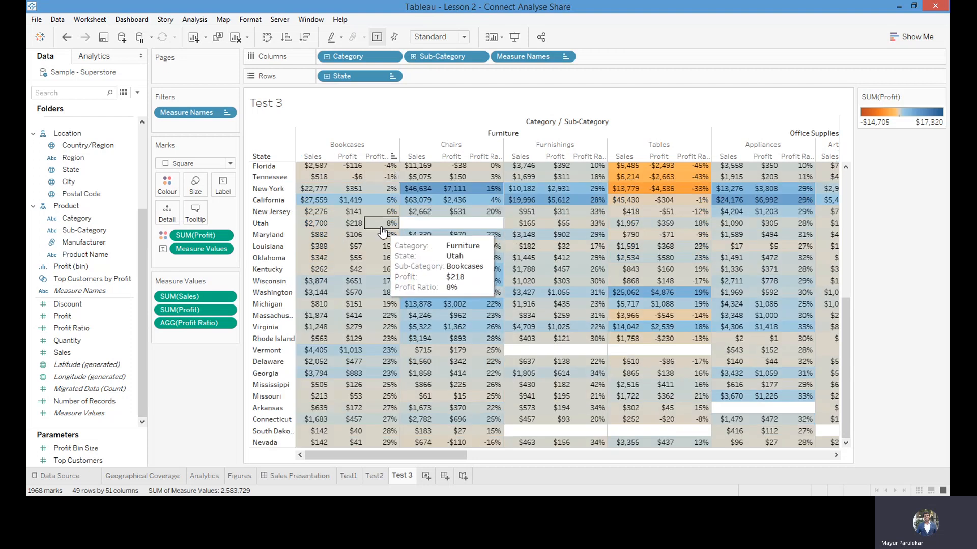
scroll(382, 230, "up", 8)
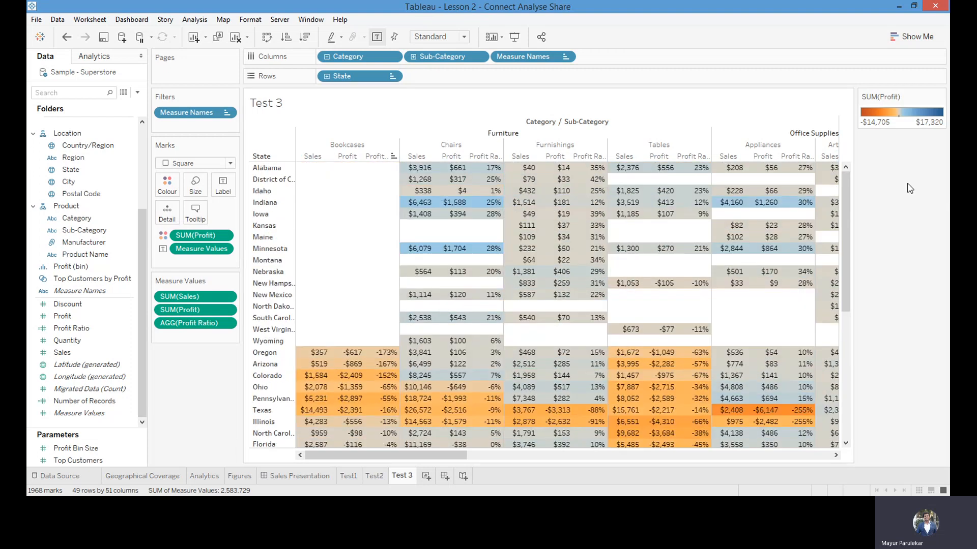
mouse_move(471, 213)
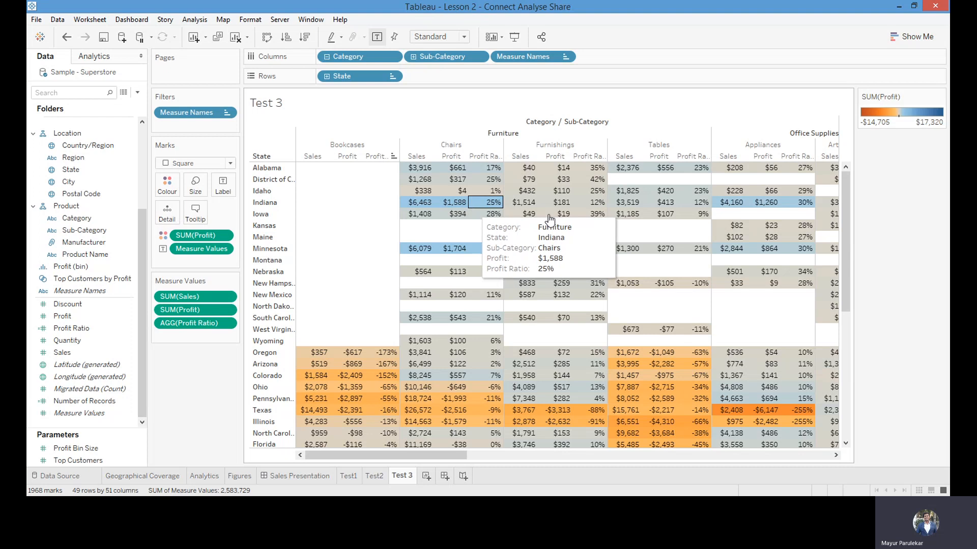
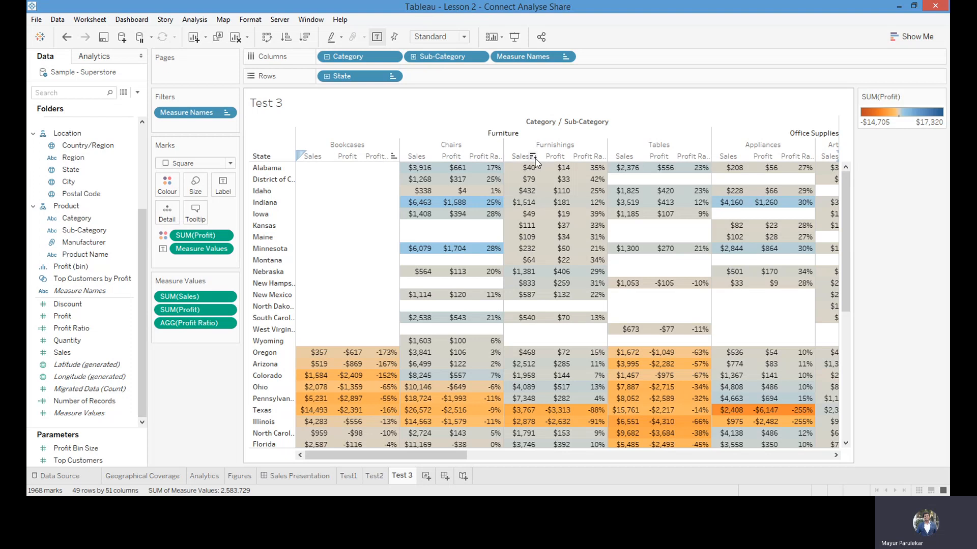
Sort the states in descending order by Furnishings Sales and look through the reordered rows
left_click(532, 157)
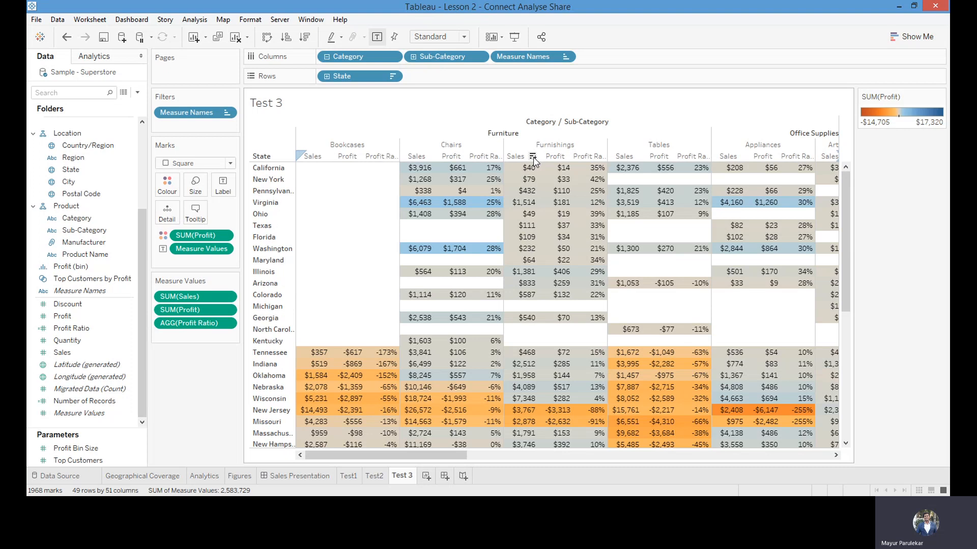
mouse_move(522, 172)
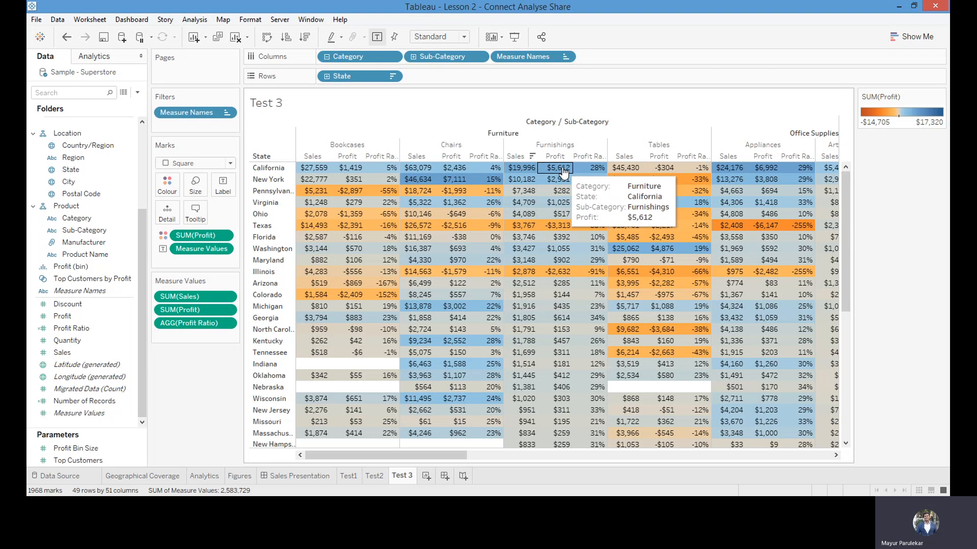
mouse_move(575, 173)
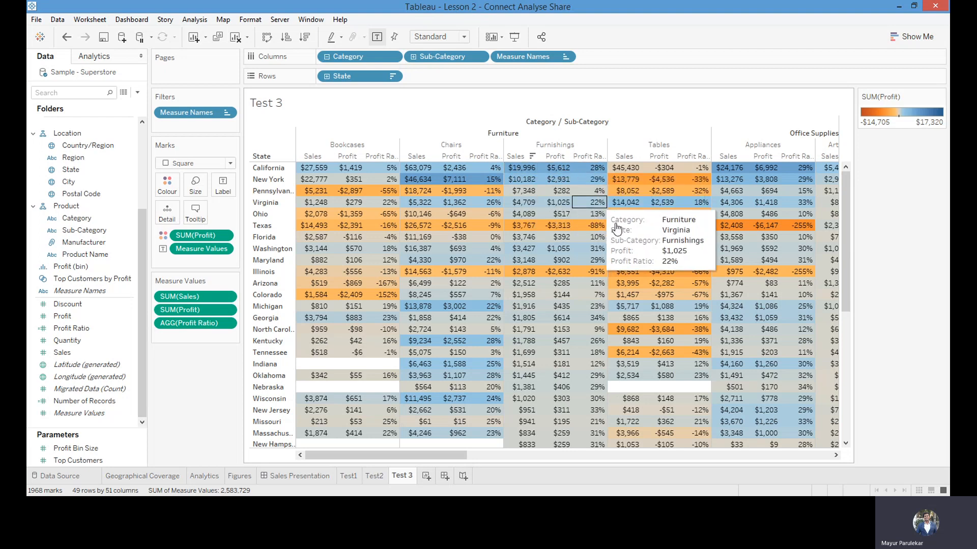
left_click_drag(842, 181, 854, 294)
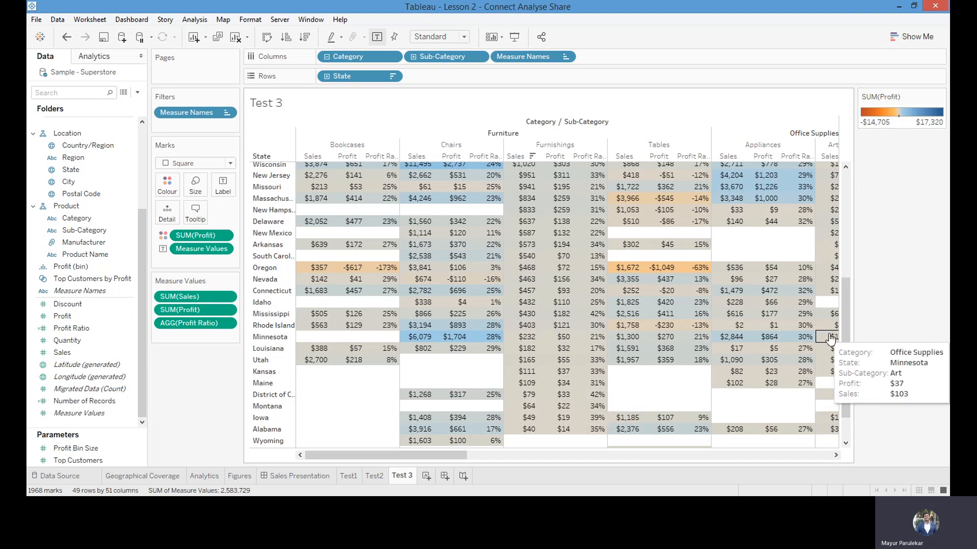
left_click_drag(844, 348, 856, 213)
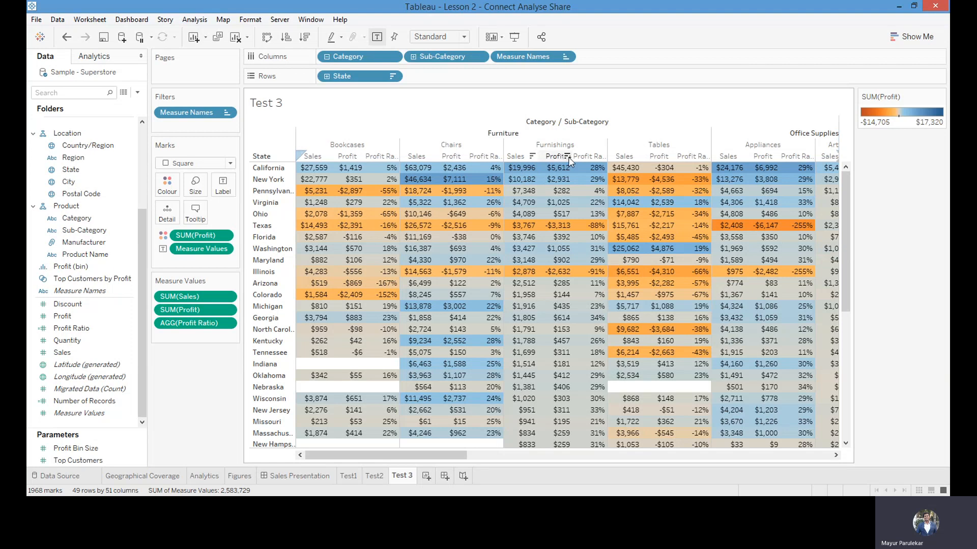
left_click(74, 329)
left_click_drag(53, 328, 234, 174)
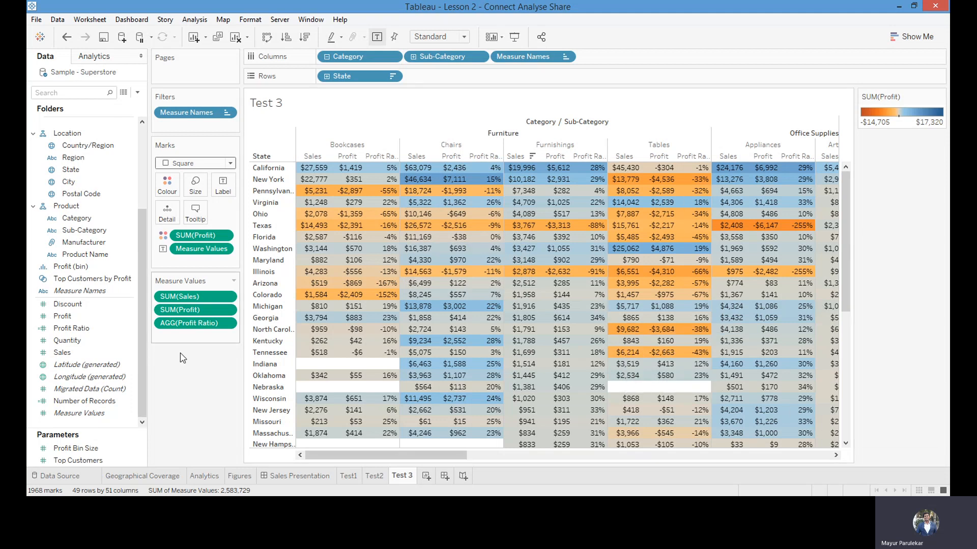
left_click_drag(846, 186, 847, 215)
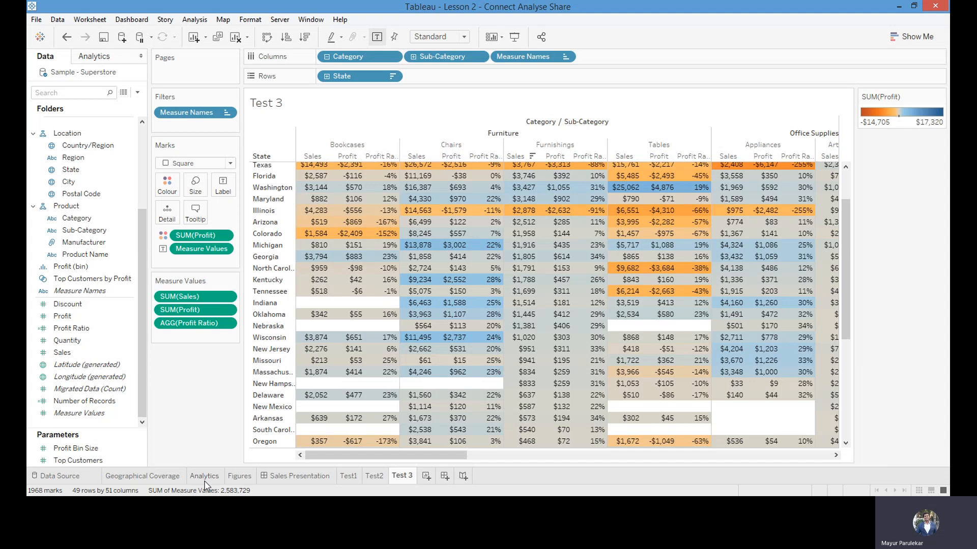
Compare the Test 3 table with the existing Figures and Analytics sheets and the Sales Presentation dashboard
left_click(240, 476)
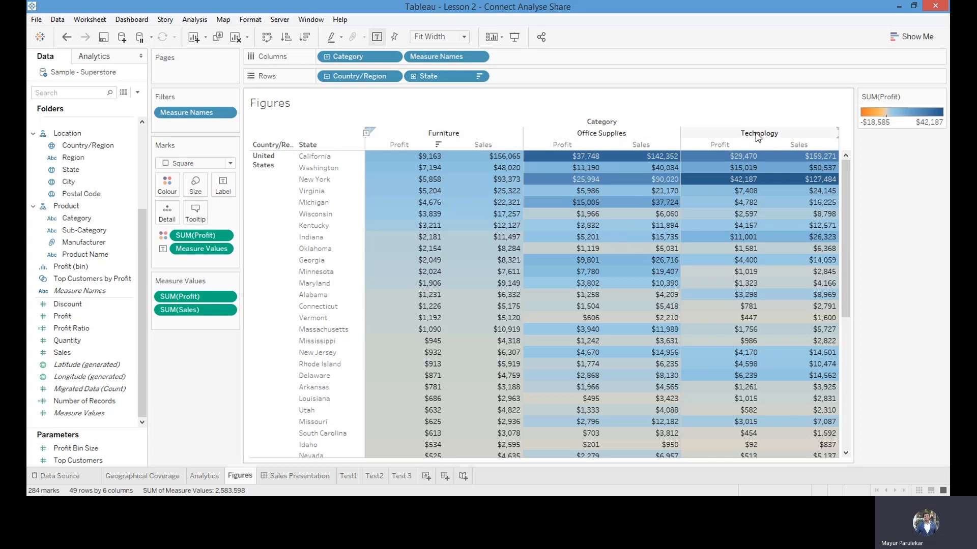
left_click(407, 476)
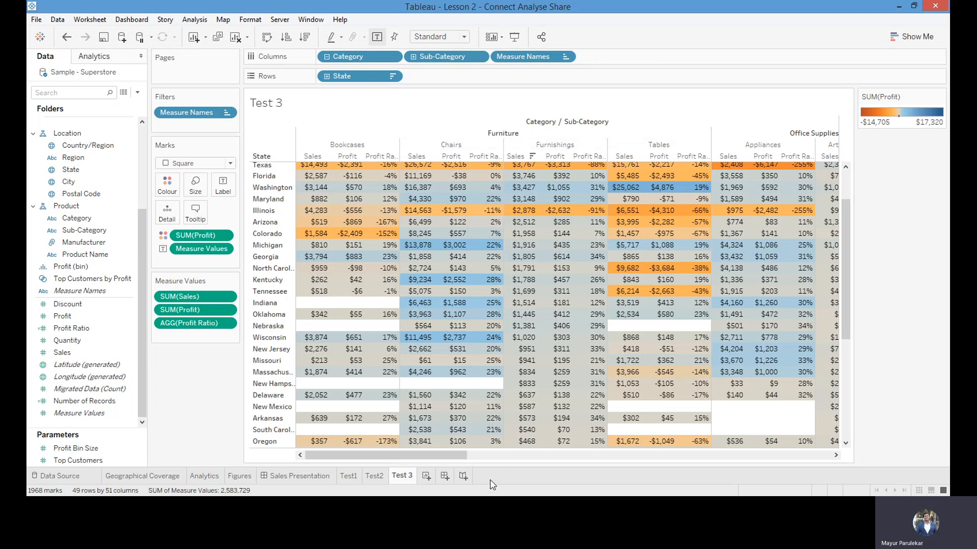
left_click_drag(437, 461, 306, 445)
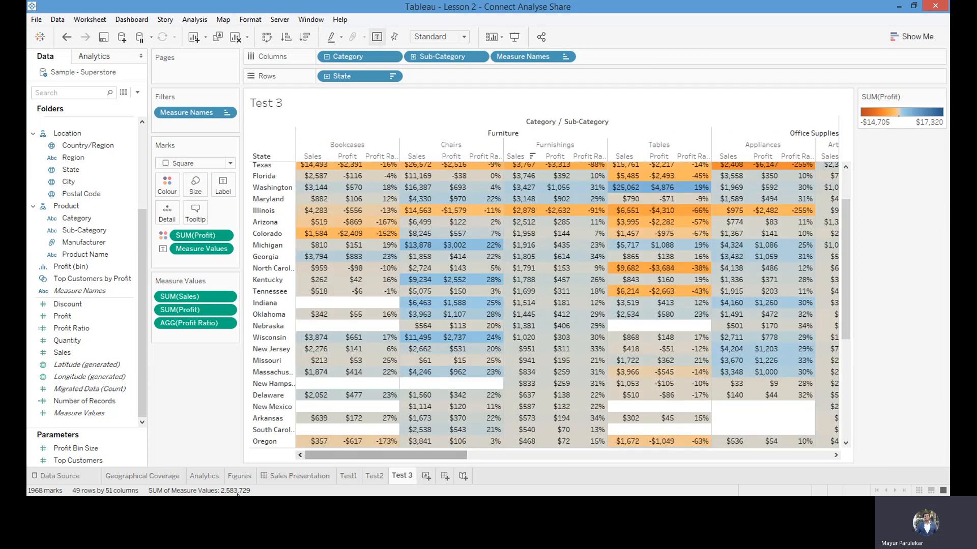
left_click(204, 475)
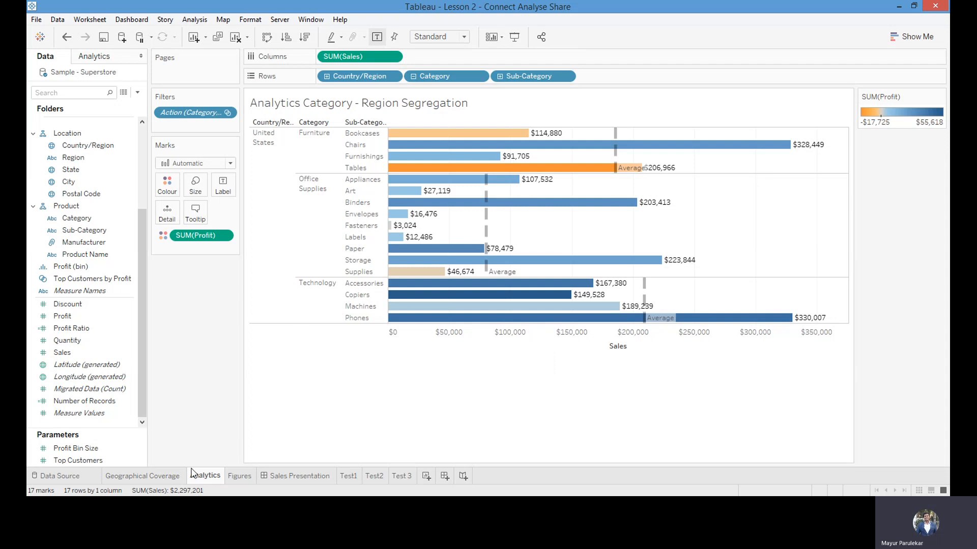
left_click(240, 476)
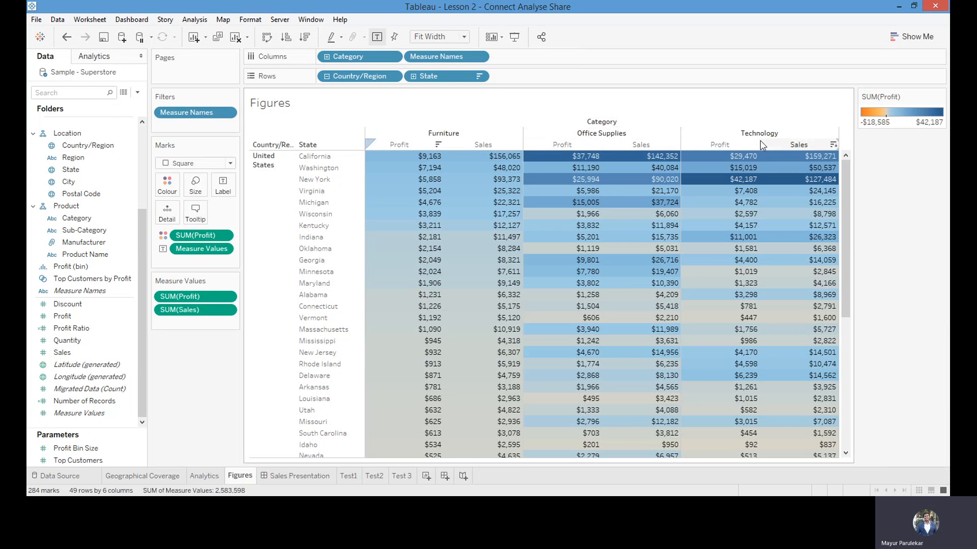
left_click(298, 476)
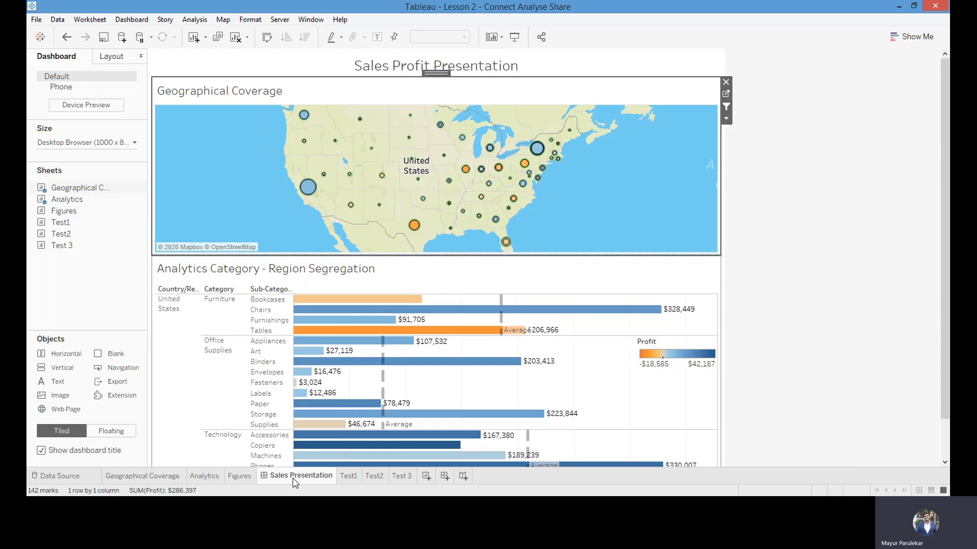
Return to Test 3 and collapse the Category hierarchy to remove the sub-category columns from the table
left_click(402, 476)
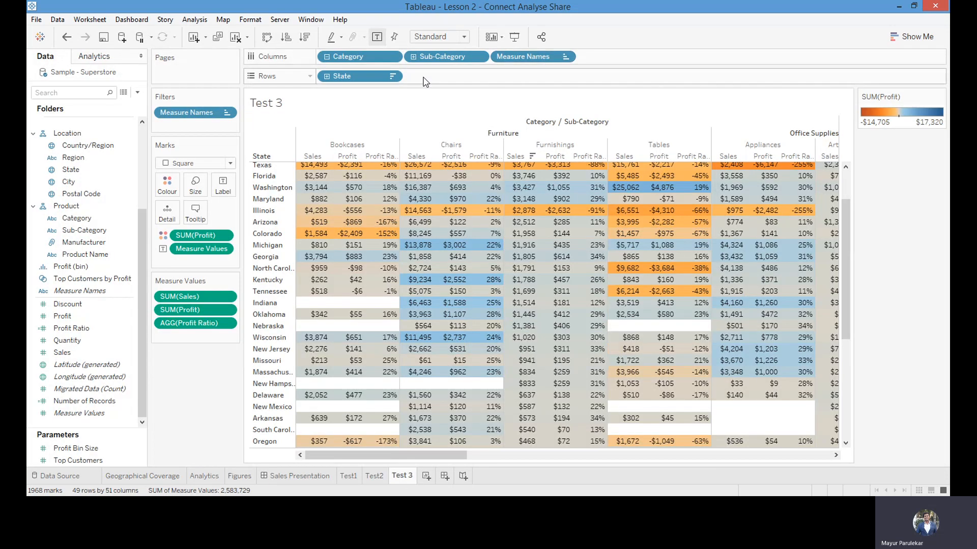
left_click(327, 57)
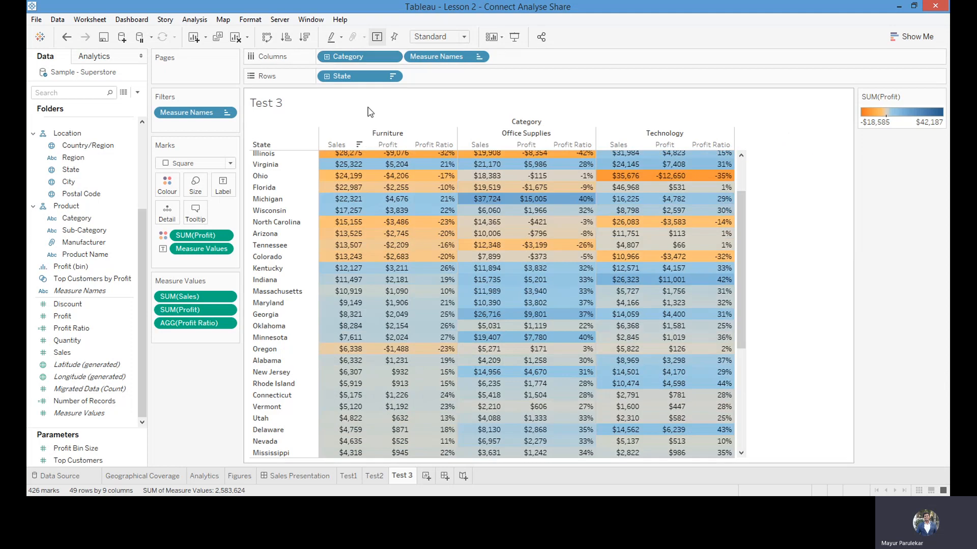
scroll(481, 290, "up", 3)
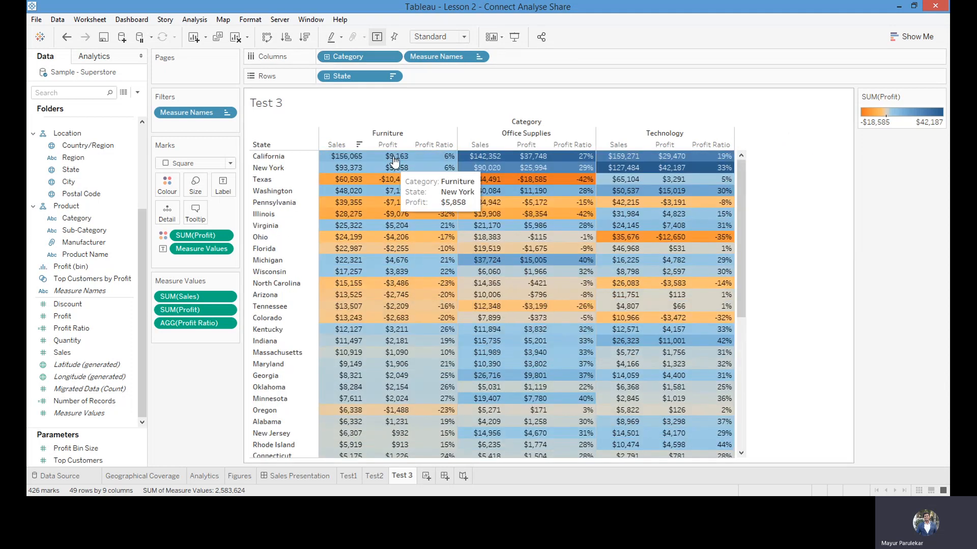
Sort the states in descending order by Furniture Profit and set the view to Fit Width
left_click(359, 146)
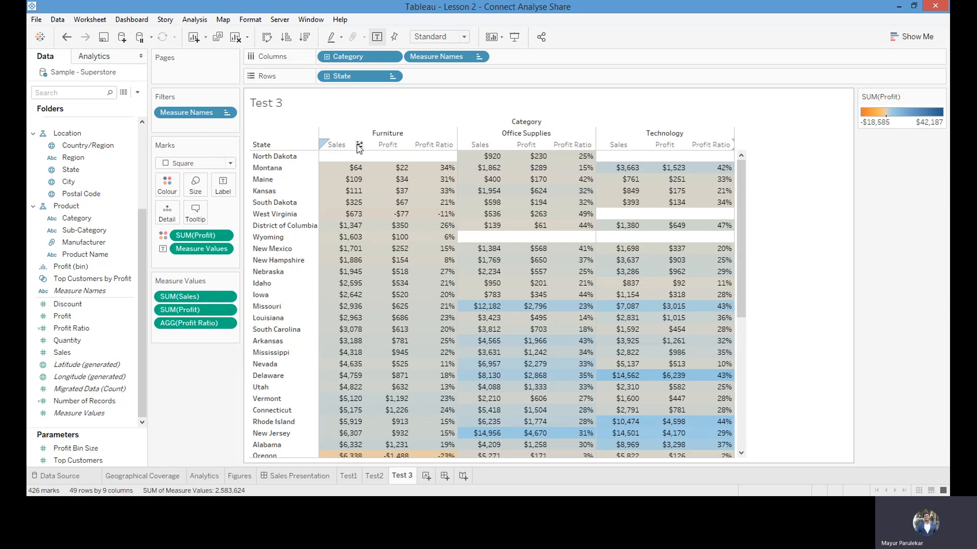
left_click(359, 146)
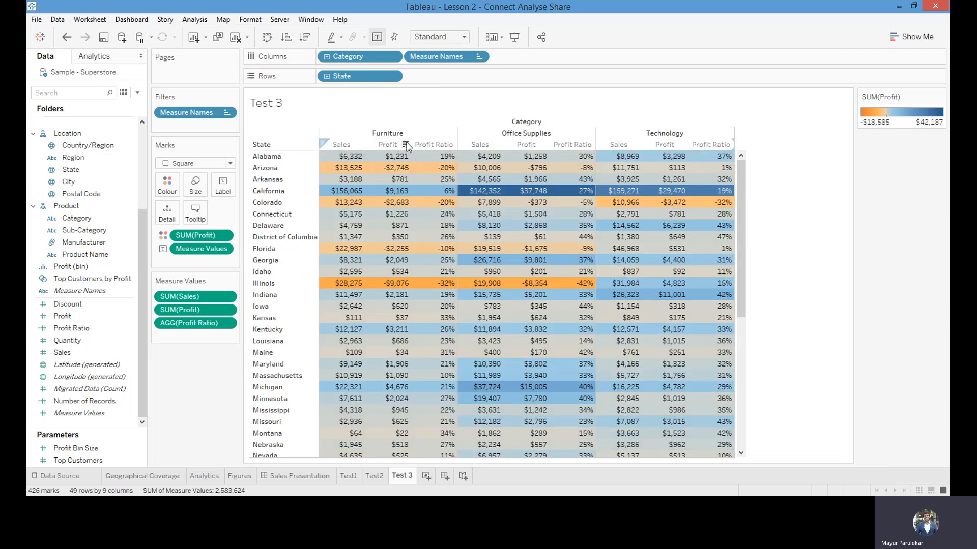
left_click(406, 145)
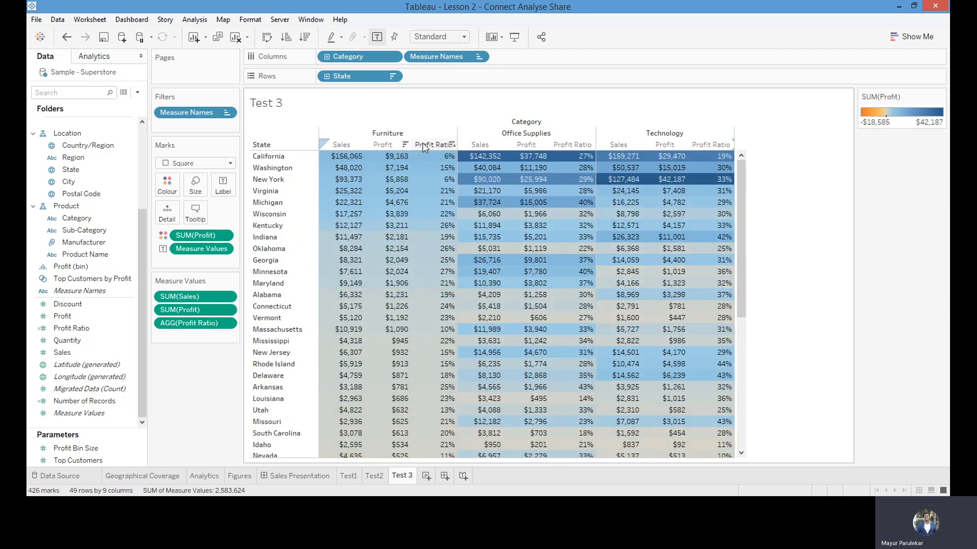
mouse_move(449, 164)
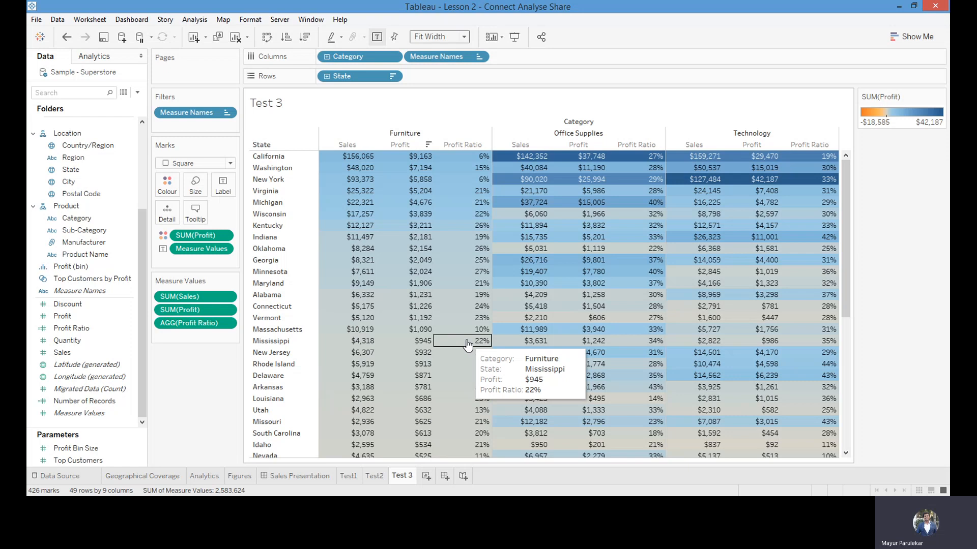
Create a new dashboard and name it Dashboard Test
left_click(444, 476)
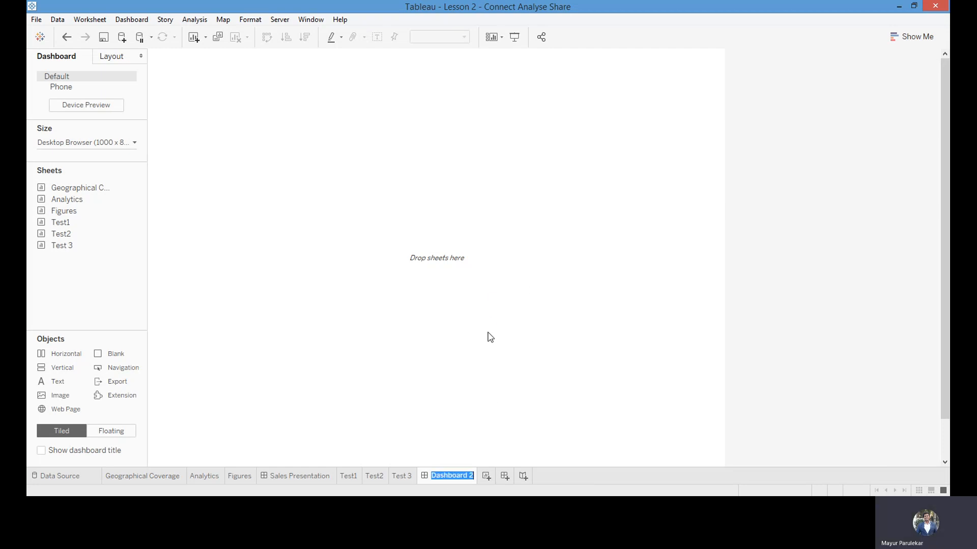
key("End")
type("Test")
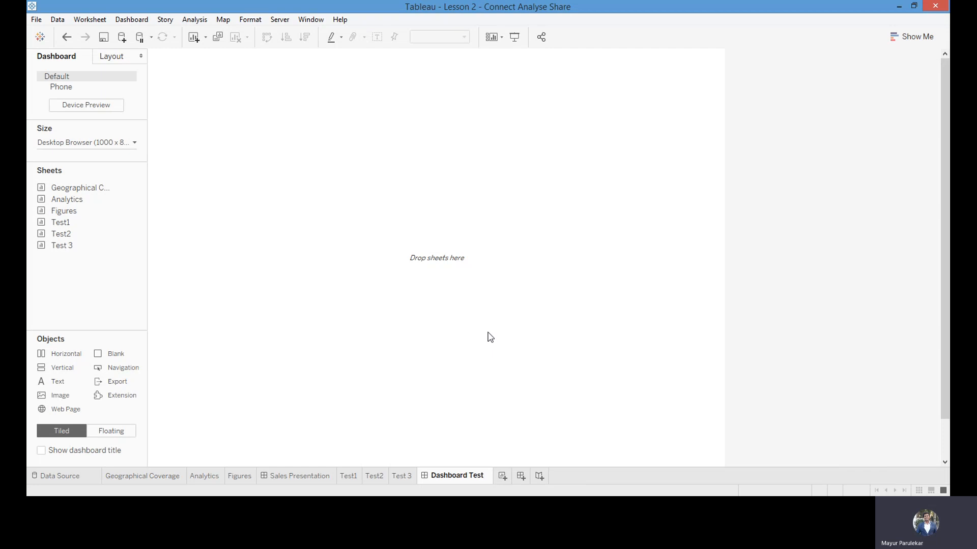
left_click(580, 481)
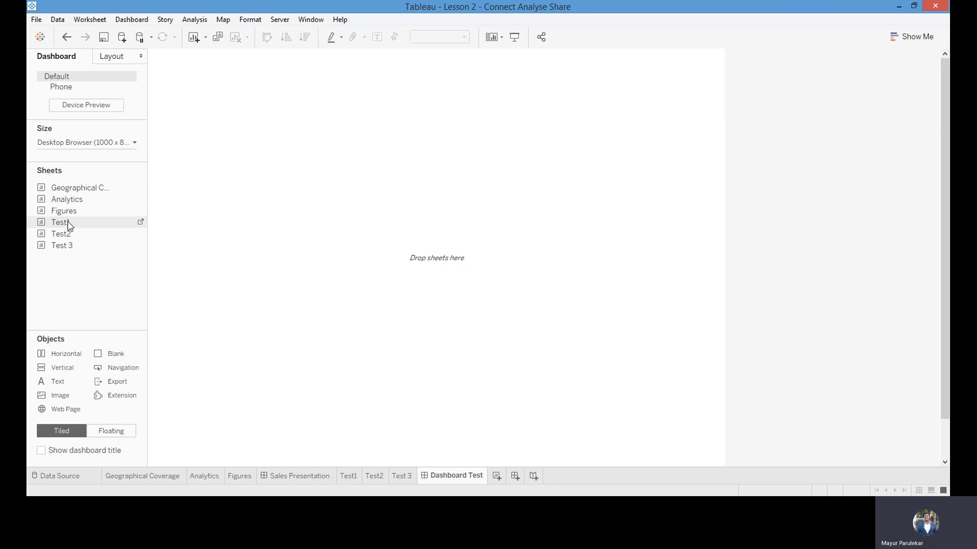
Place the Test1 map on the empty dashboard and add the Test2 bar chart directly below it
left_click_drag(66, 224, 398, 137)
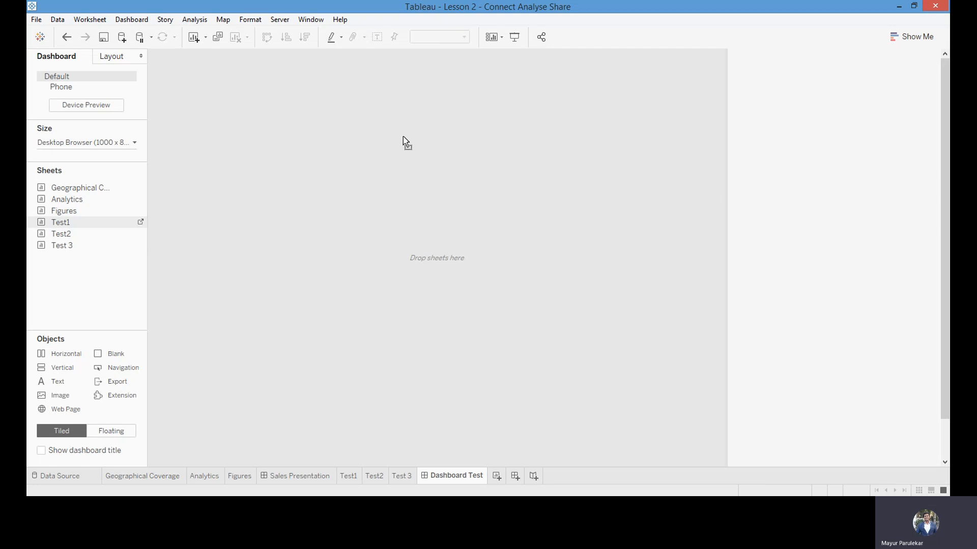
left_click_drag(403, 136, 403, 137)
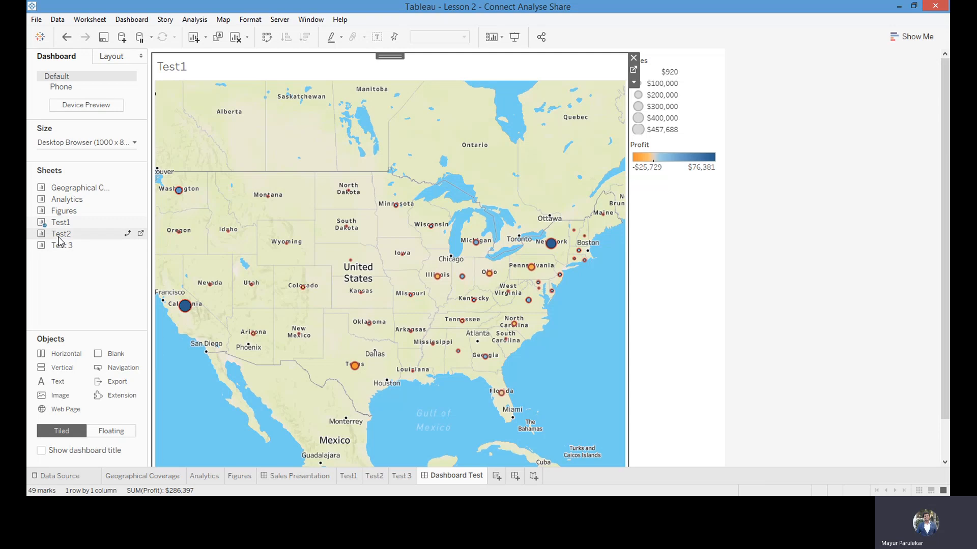
mouse_move(60, 239)
left_mouse_down()
mouse_move(484, 206)
mouse_move(454, 191)
mouse_move(429, 189)
mouse_move(438, 250)
mouse_move(425, 361)
left_mouse_up()
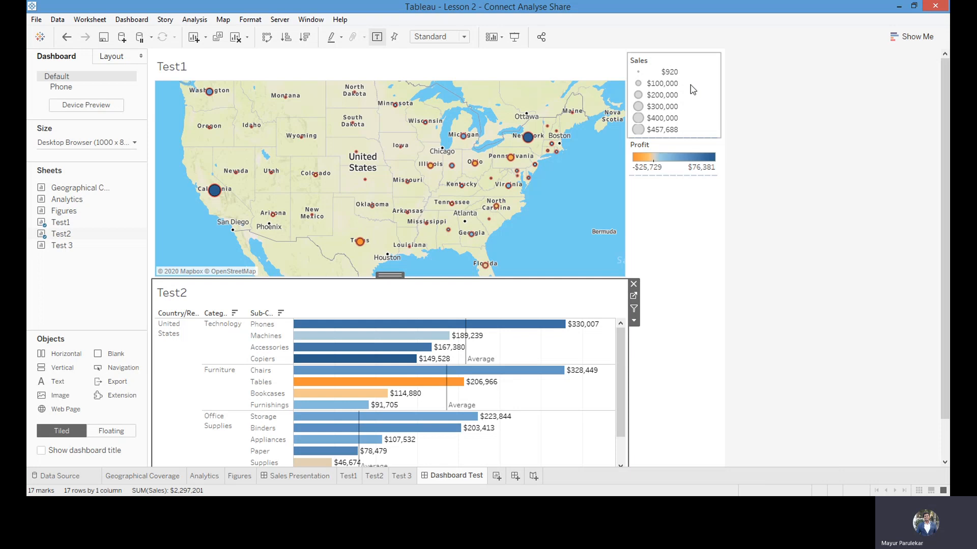
Remove the Sales size legend from the dashboard
left_click(698, 108)
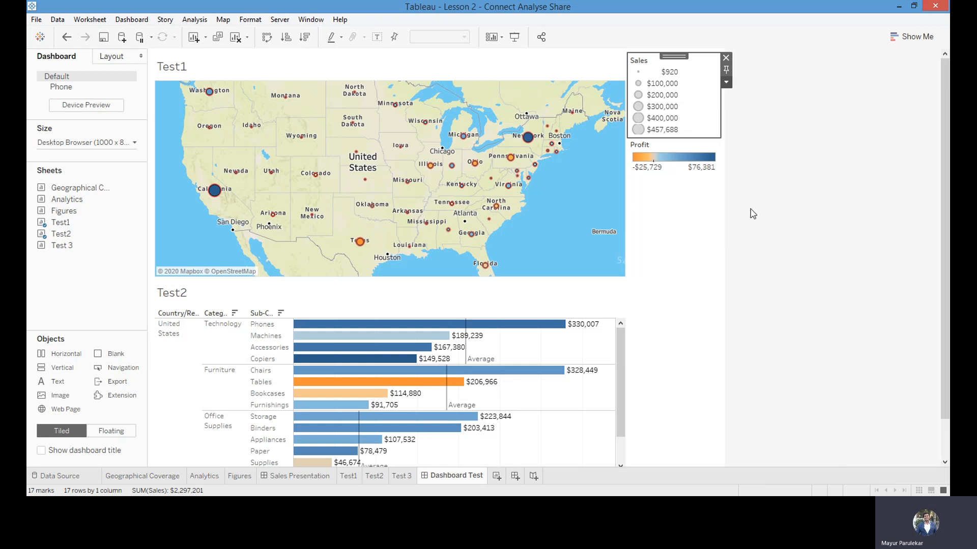
key("Delete")
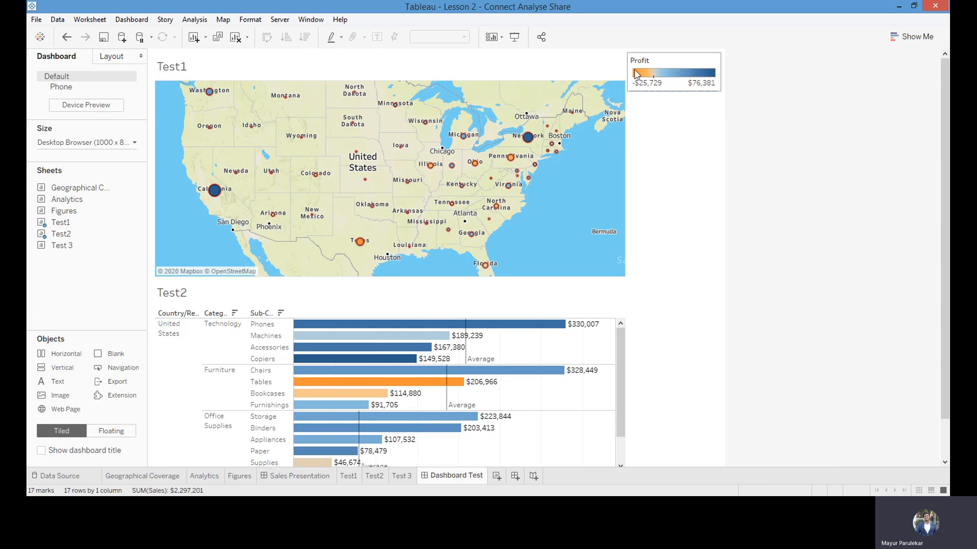
Float the Profit colour legend and dock it beside the Test1 map so that Test2 spans the dashboard's full width
left_click(680, 63)
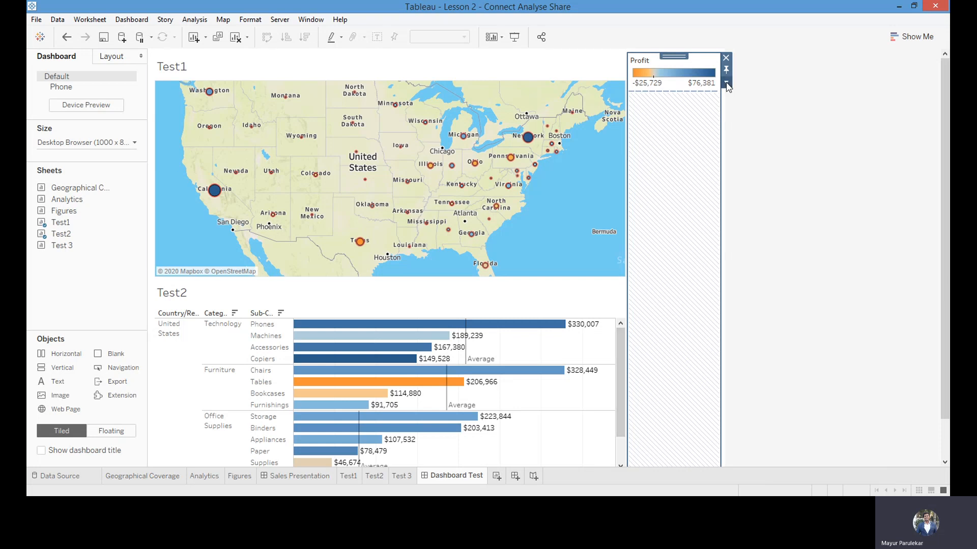
left_click(745, 126)
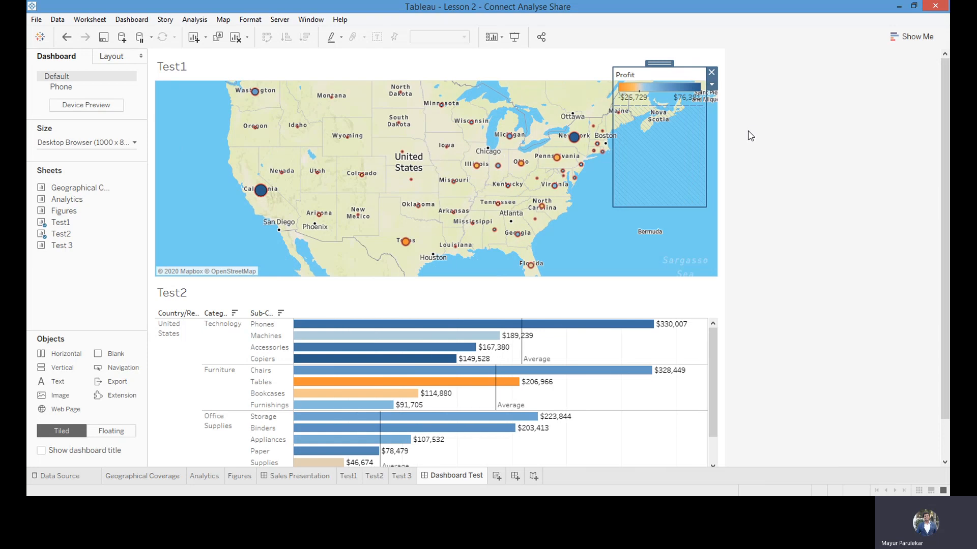
left_click(668, 77)
left_click_drag(662, 62, 675, 213)
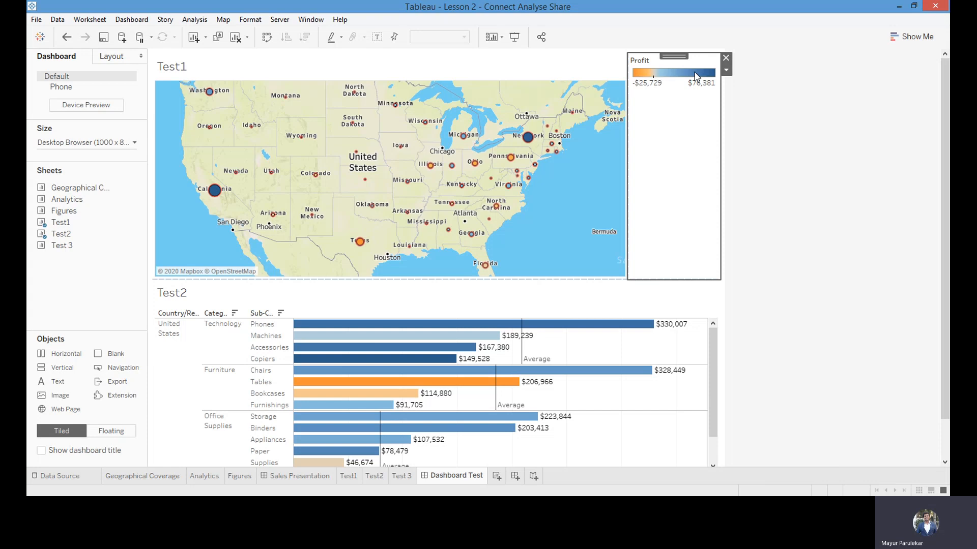
Try making the row with the Test1 map and Profit legend slightly taller, and undo the resize
double_click(681, 56)
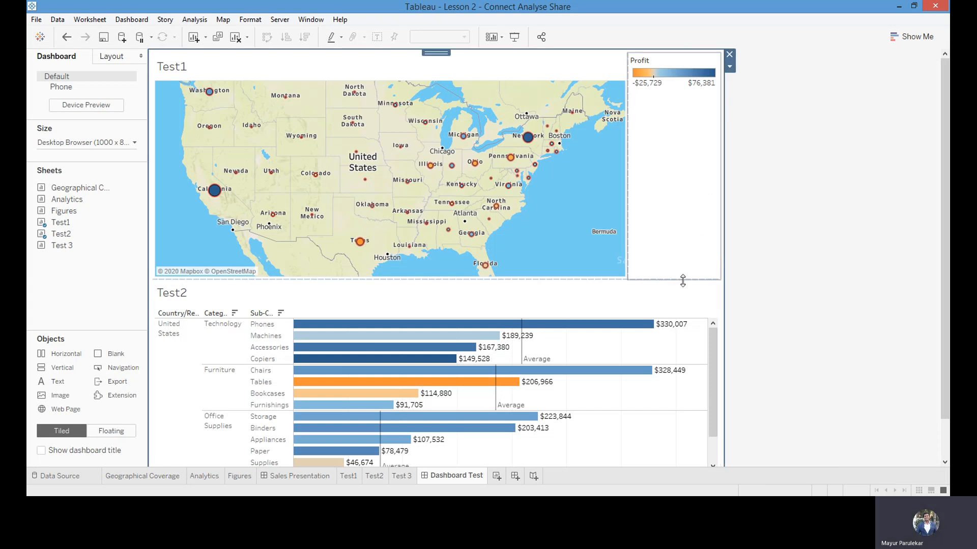
mouse_move(682, 278)
left_mouse_down()
mouse_move(676, 162)
mouse_move(678, 284)
left_mouse_up()
left_click(689, 92)
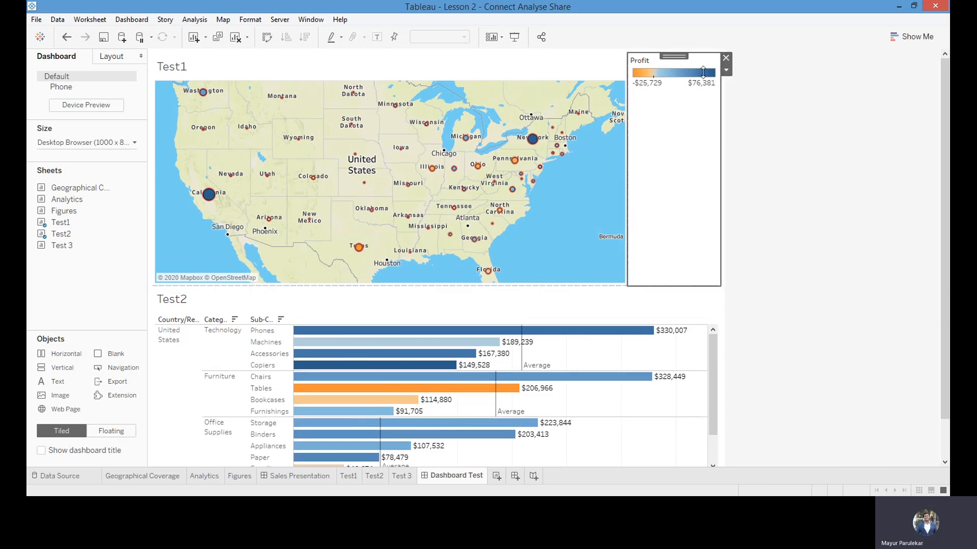
double_click(674, 55)
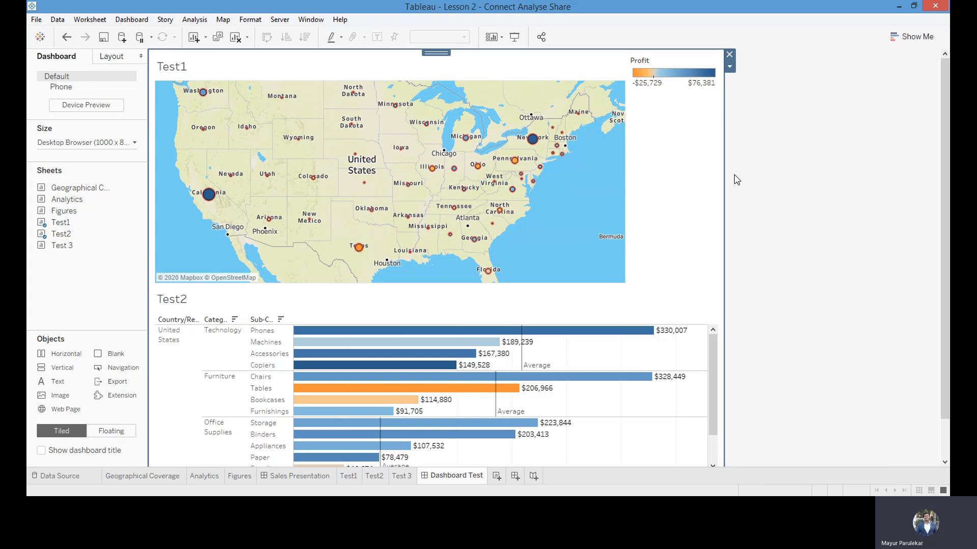
key("ctrl+z")
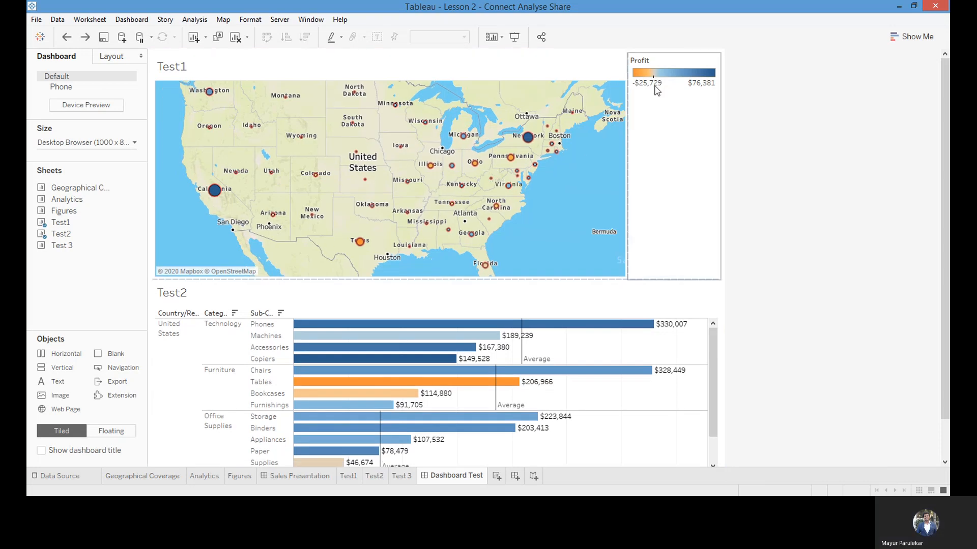
Float the Profit colour legend over the ocean in the lower-right corner of the Test1 map
left_click_drag(669, 55, 572, 212)
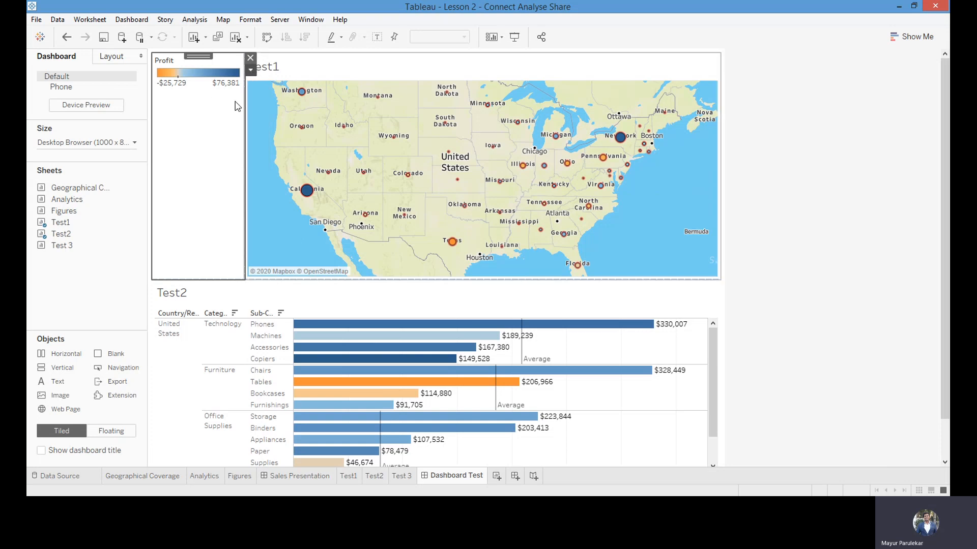
left_click(267, 156)
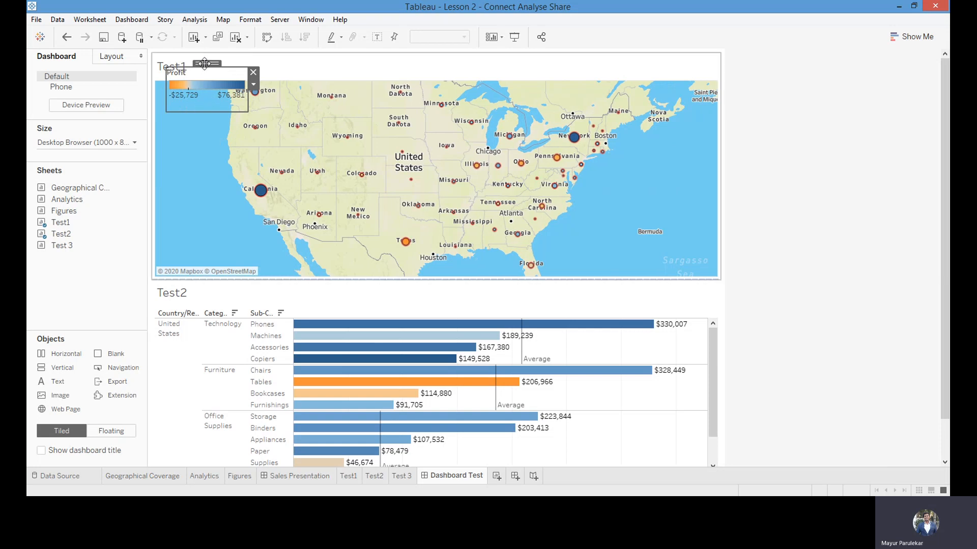
left_click_drag(238, 78, 658, 225)
left_click(768, 220)
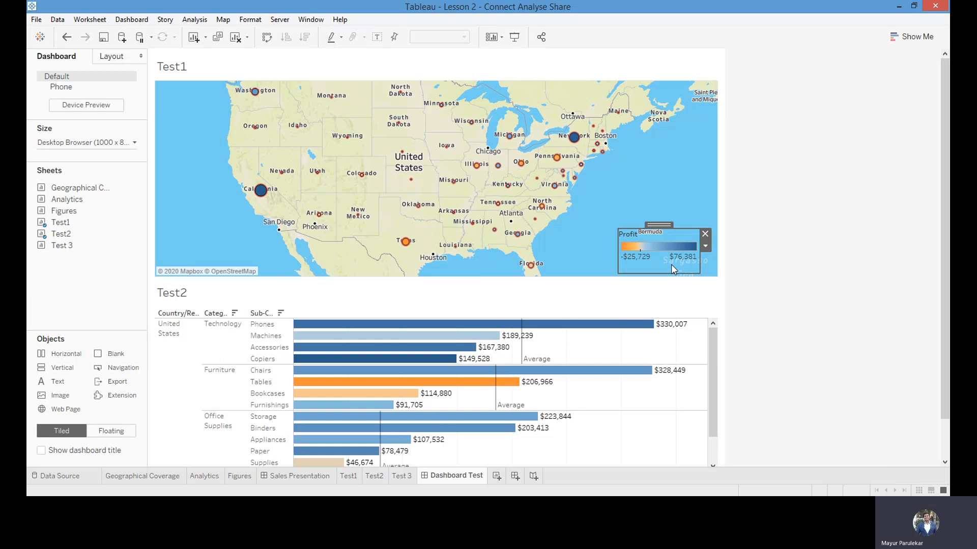
left_click_drag(944, 272, 950, 249)
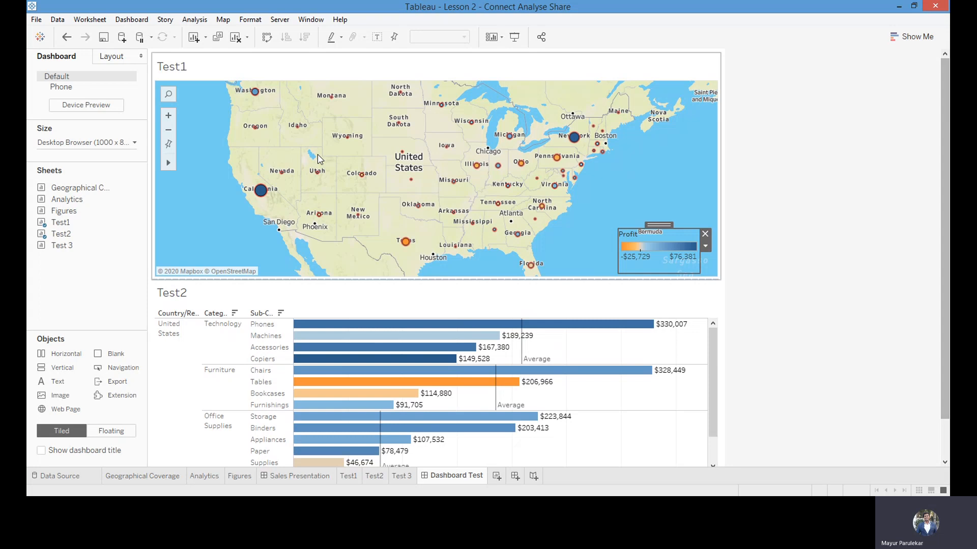
Add a filter action to the dashboard and name it Target Sheet
mouse_move(264, 190)
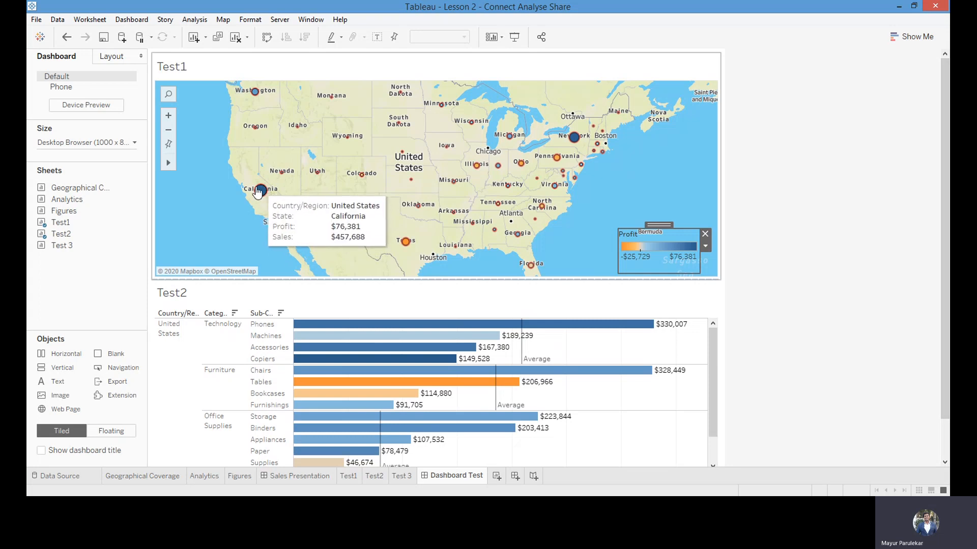
mouse_move(577, 138)
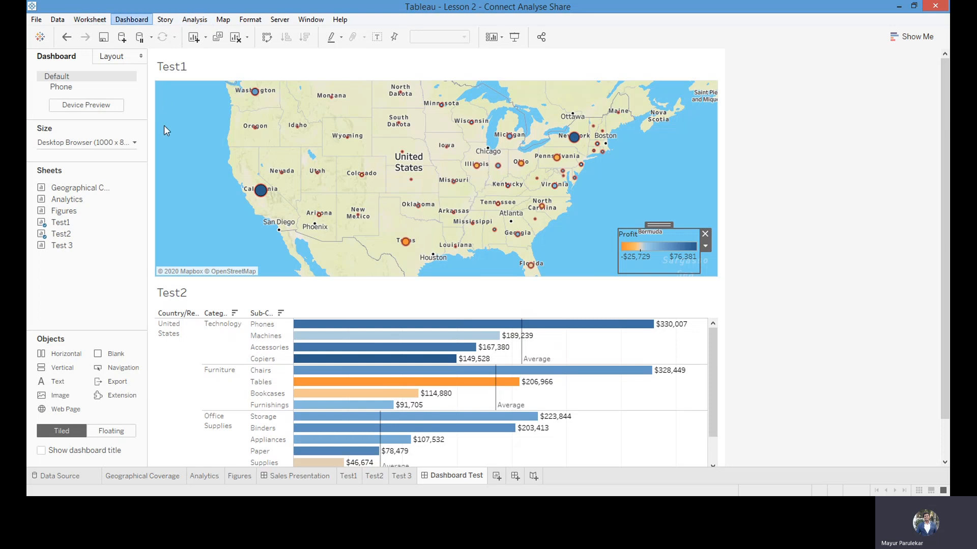
left_click(160, 175)
key("ctrl+shift+d")
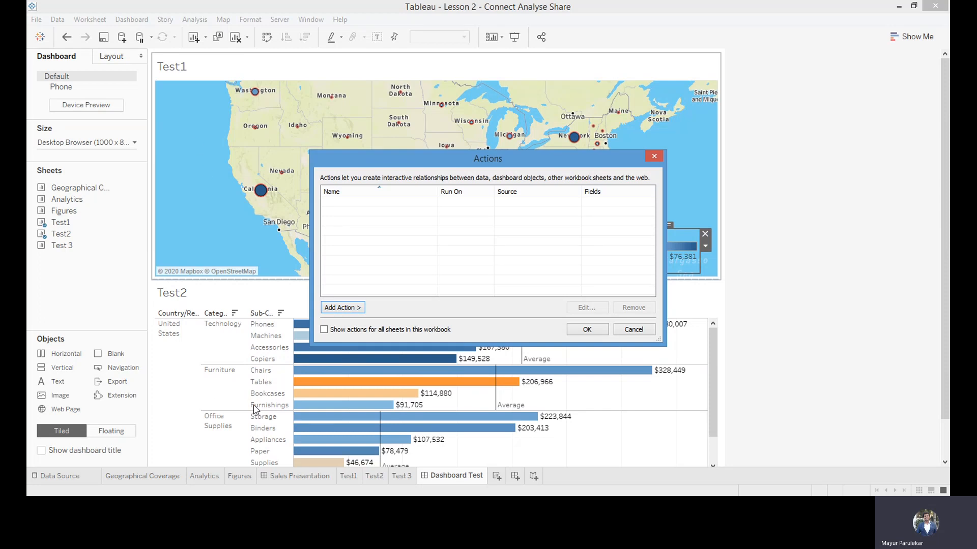
left_click(396, 316)
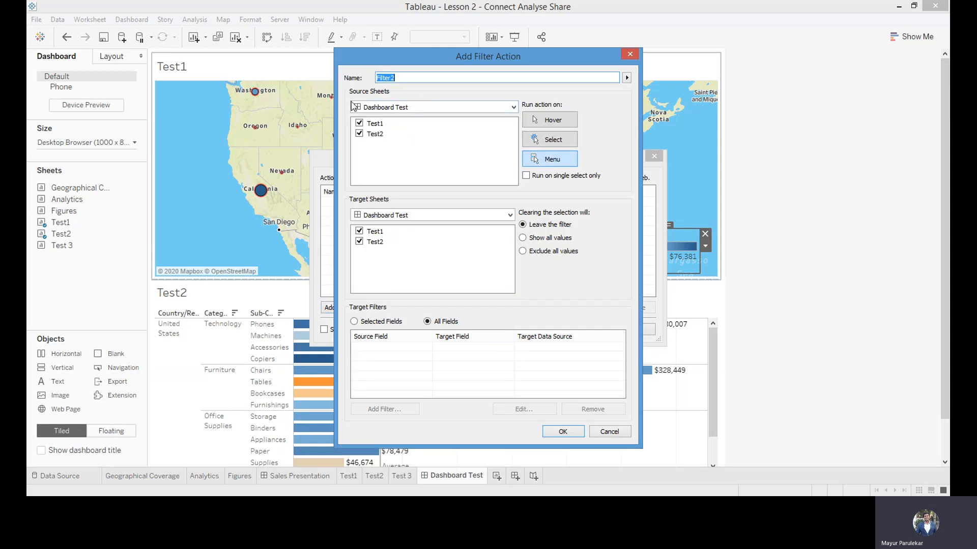
key("BackSpace")
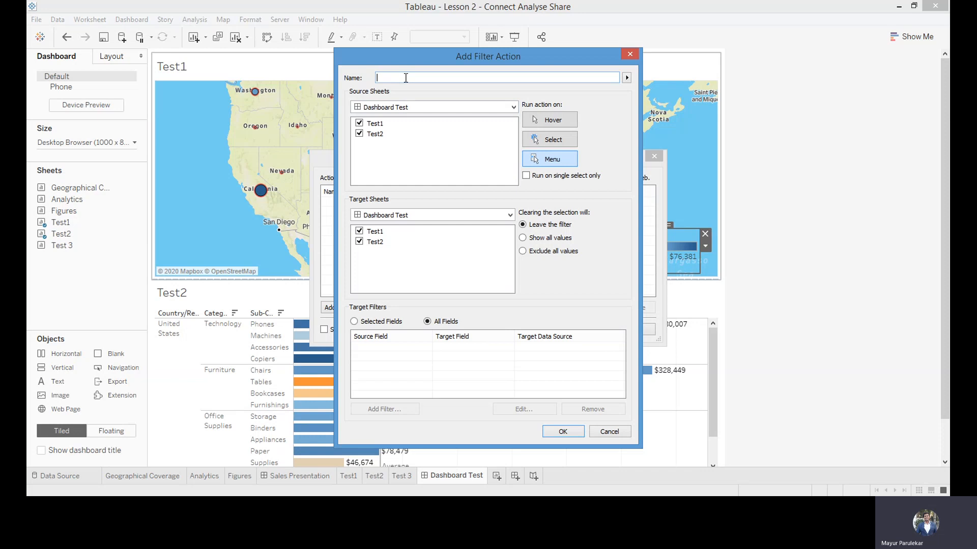
type("Target Sheet")
Set the filter action to run on Select from Test1 to Test2, showing all values when cleared, and save it
left_click(360, 134)
left_click(359, 232)
left_click(554, 144)
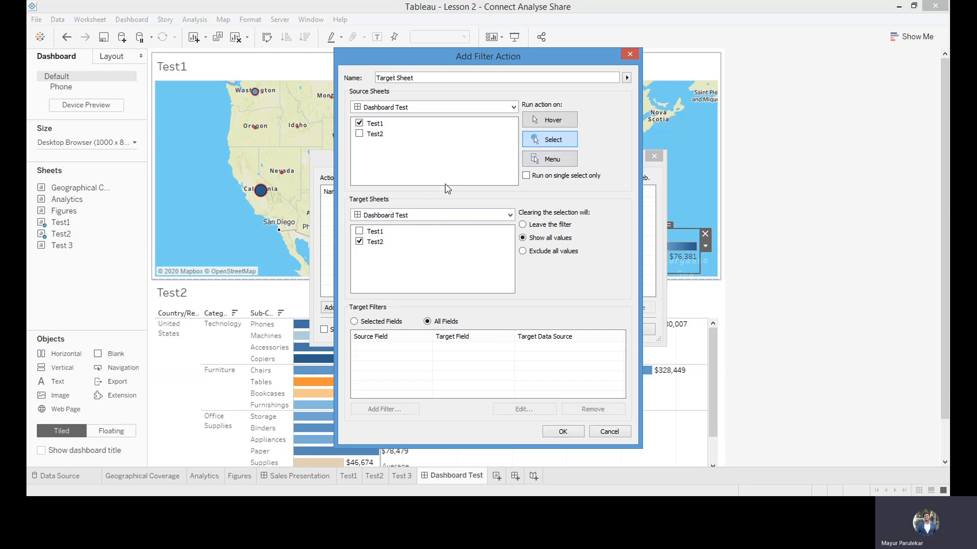
left_click(571, 433)
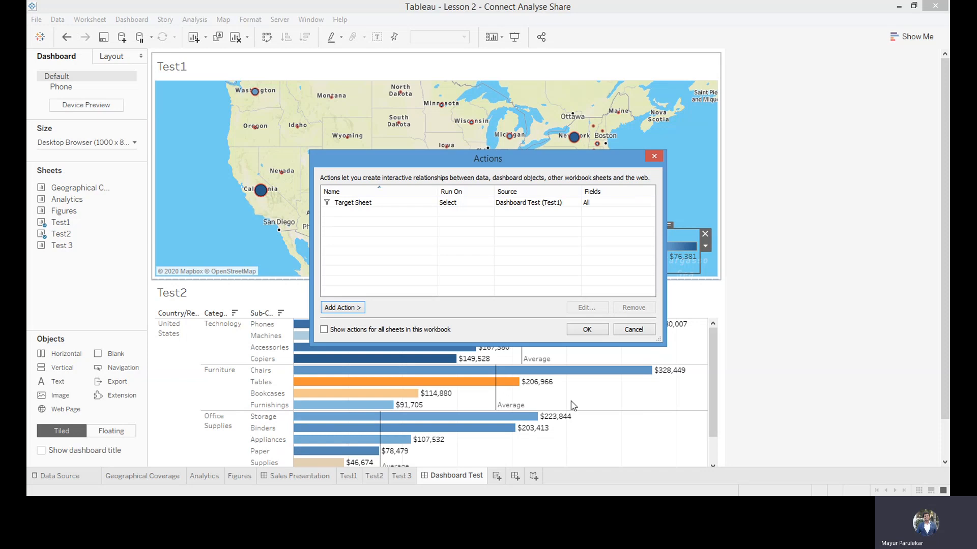
left_click(588, 330)
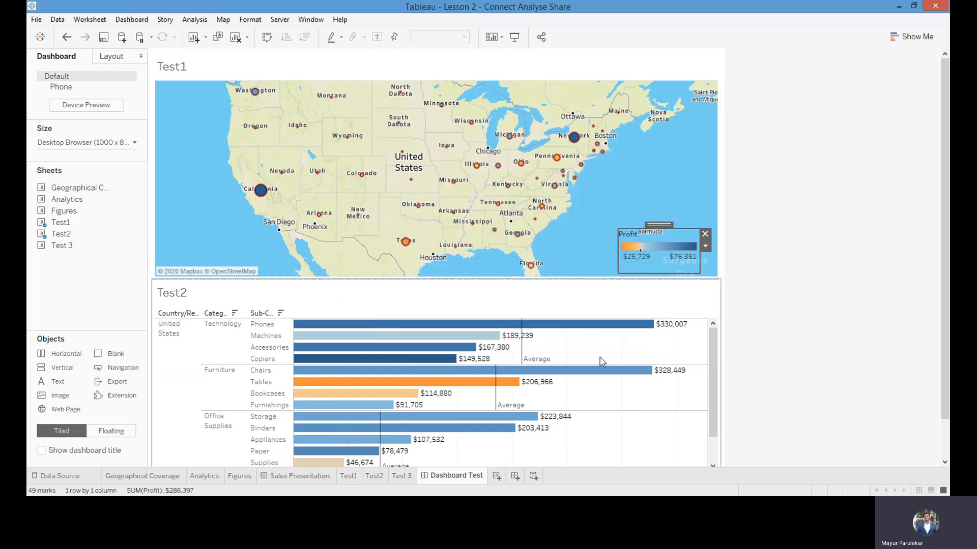
Test the filter action by selecting California, Michigan and New York on the map and checking the Test2 bars
left_click(260, 194)
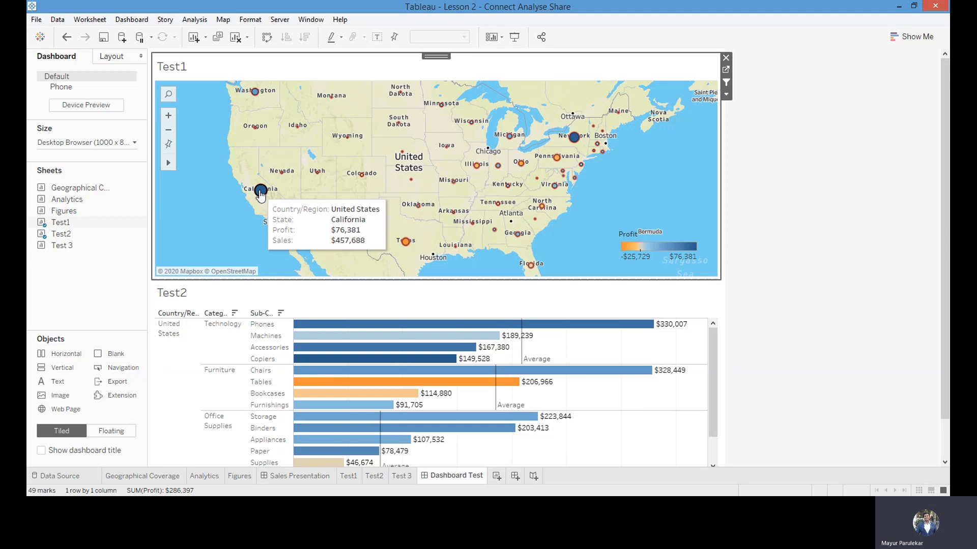
left_click(260, 193)
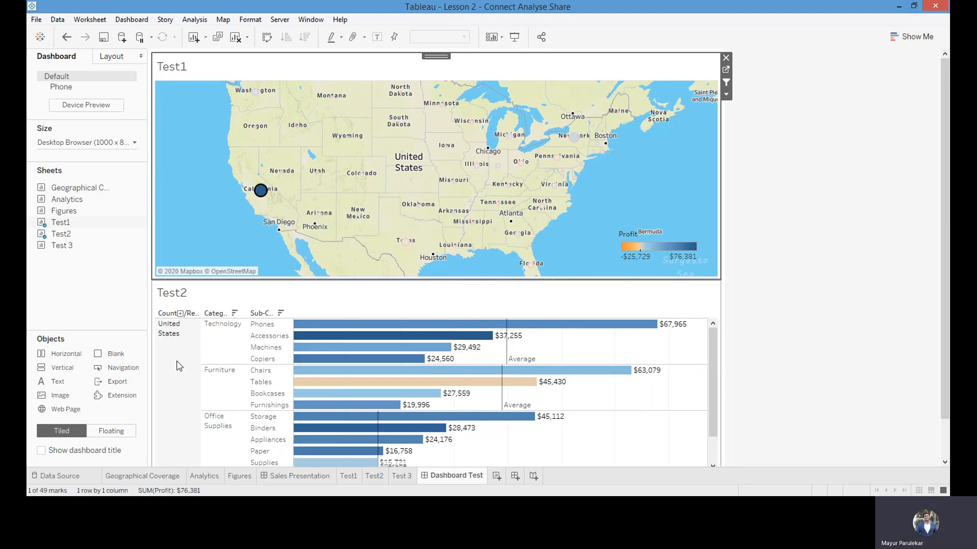
mouse_move(256, 194)
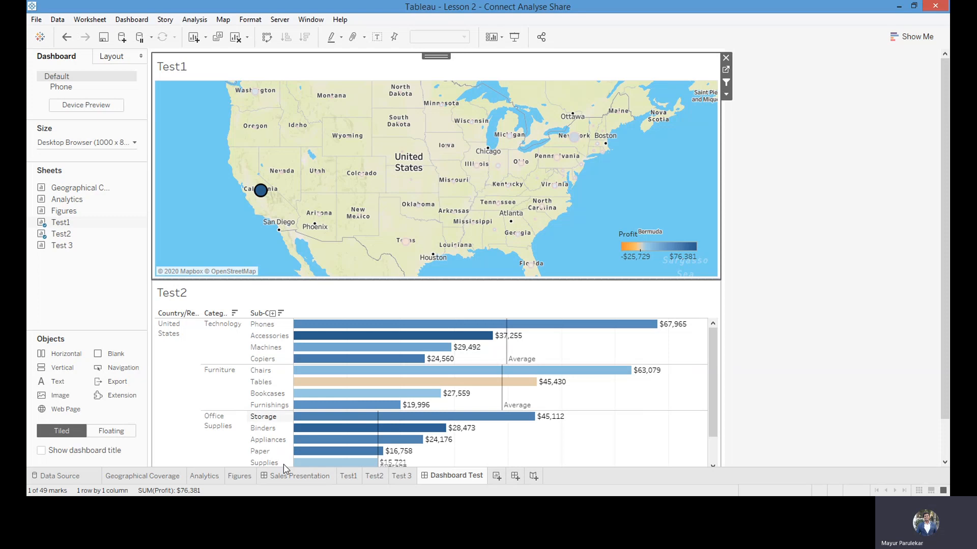
mouse_move(333, 368)
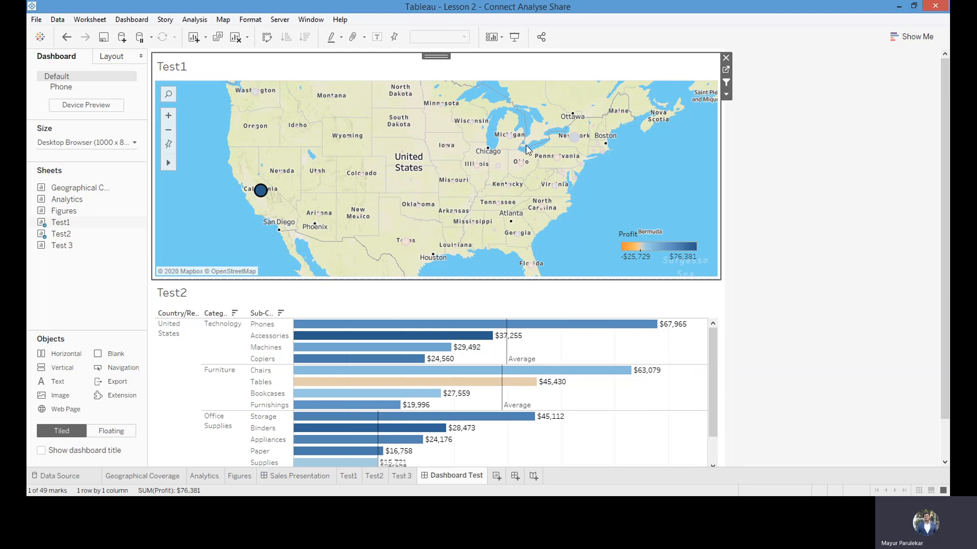
mouse_move(510, 137)
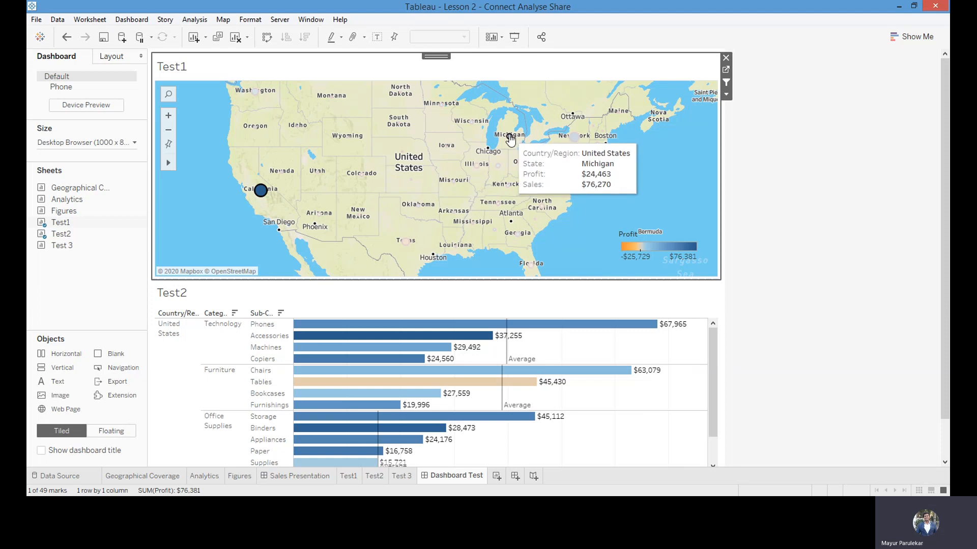
left_click(510, 138)
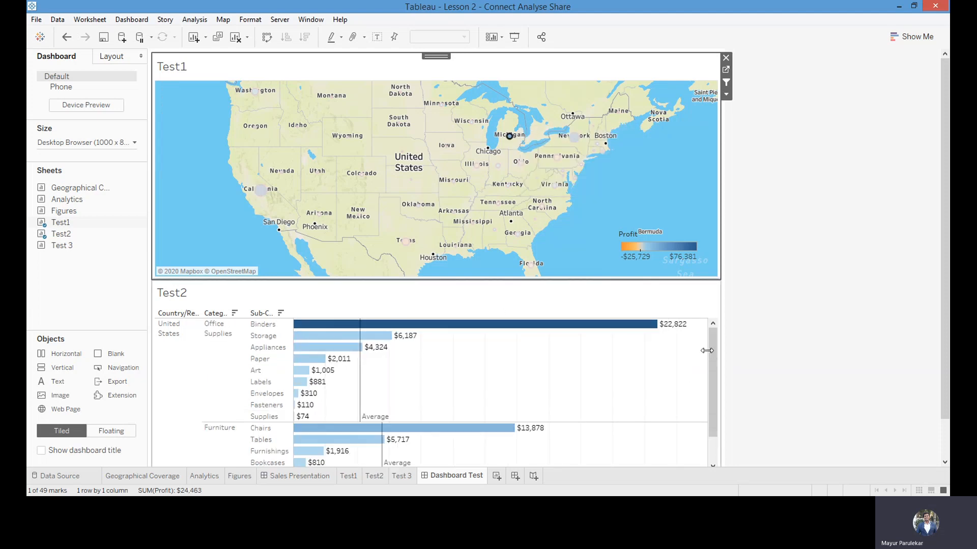
left_click_drag(712, 355, 713, 375)
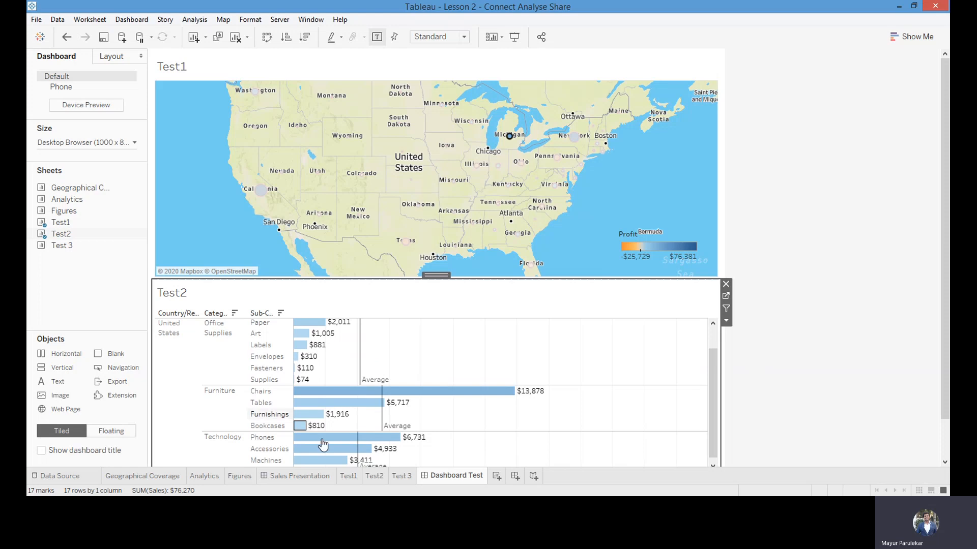
left_click(574, 136)
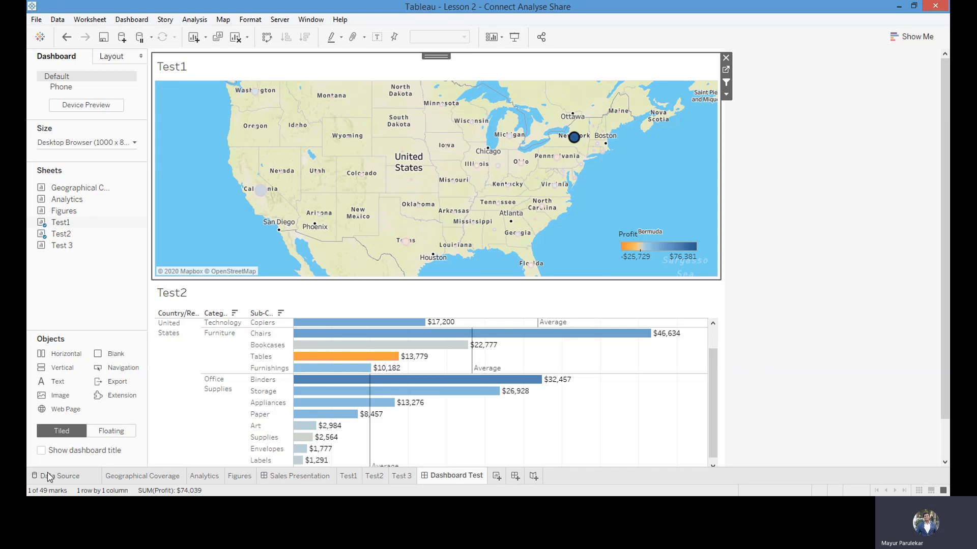
Show the dashboard title and clear the default sheet-name text from the Test1 map's title
left_click(41, 452)
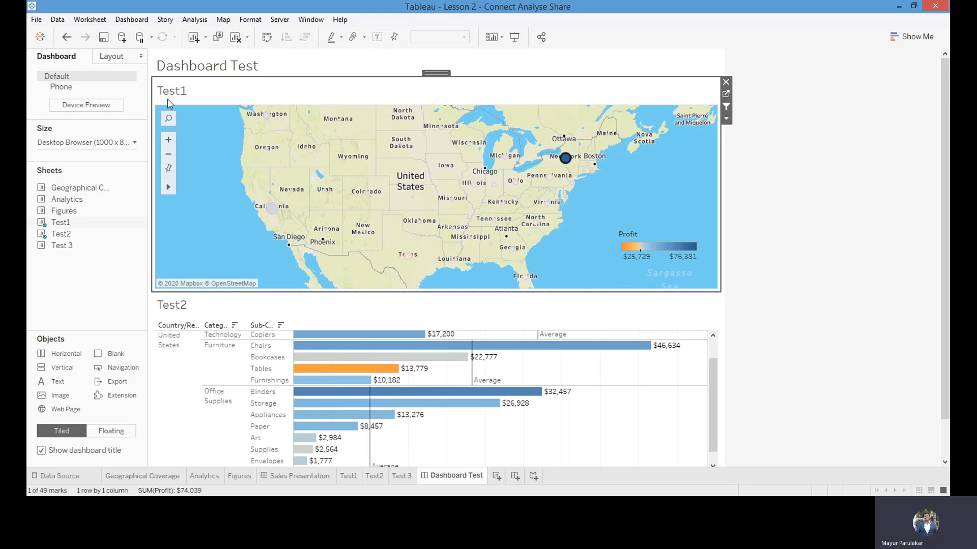
double_click(185, 97)
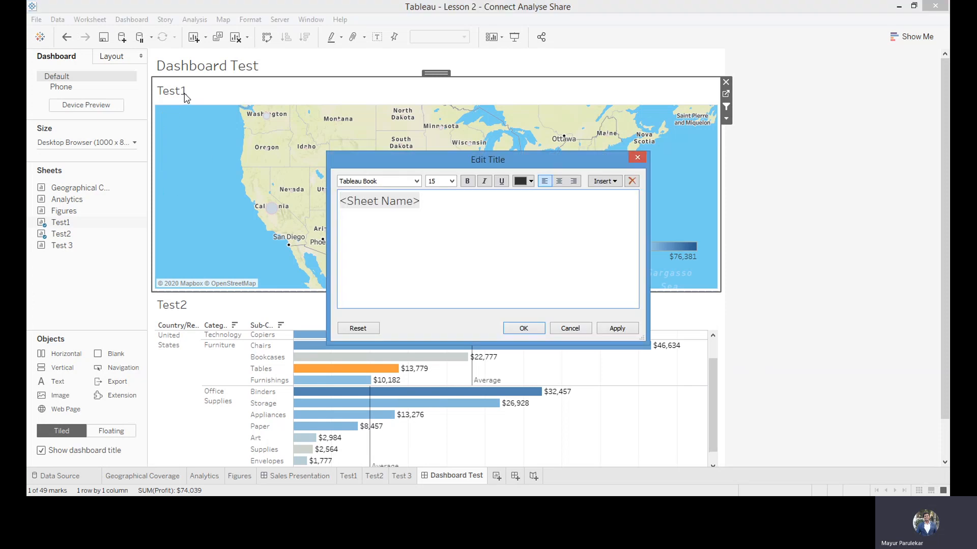
double_click(412, 203)
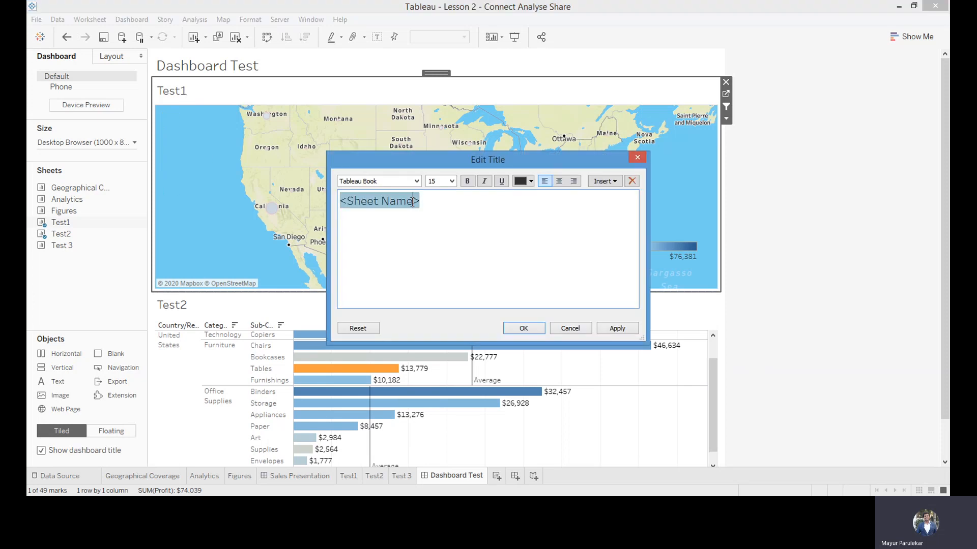
type("Global Overview")
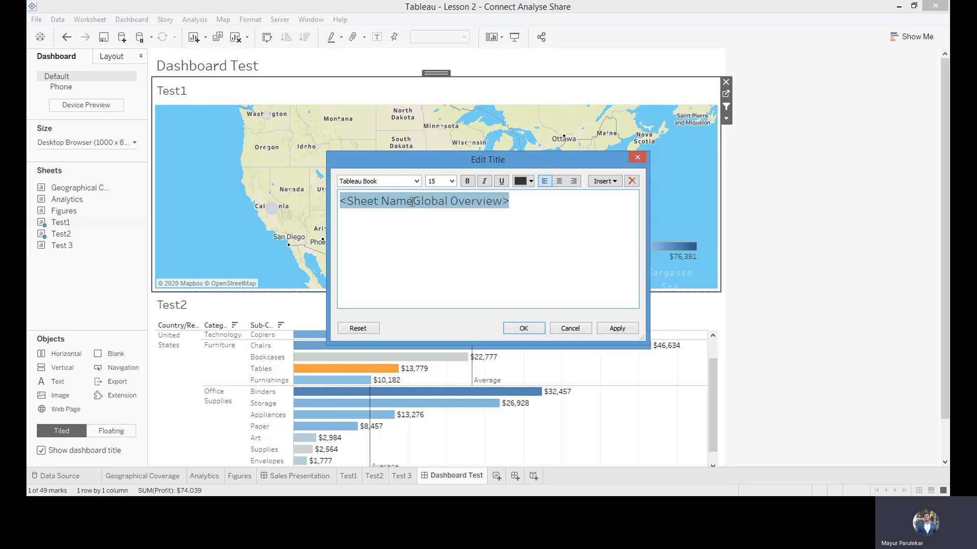
key("BackSpace")
key("BackSpace")
key("BackSpace")
key("BackSpace")
key("BackSpace")
key("BackSpace")
key("BackSpace")
key("BackSpace")
key("BackSpace")
key("BackSpace")
key("BackSpace")
key("BackSpace")
key("BackSpace")
key("BackSpace")
key("BackSpace")
key("BackSpace")
key("BackSpace")
key("BackSpace")
key("BackSpace")
key("BackSpace")
key("BackSpace")
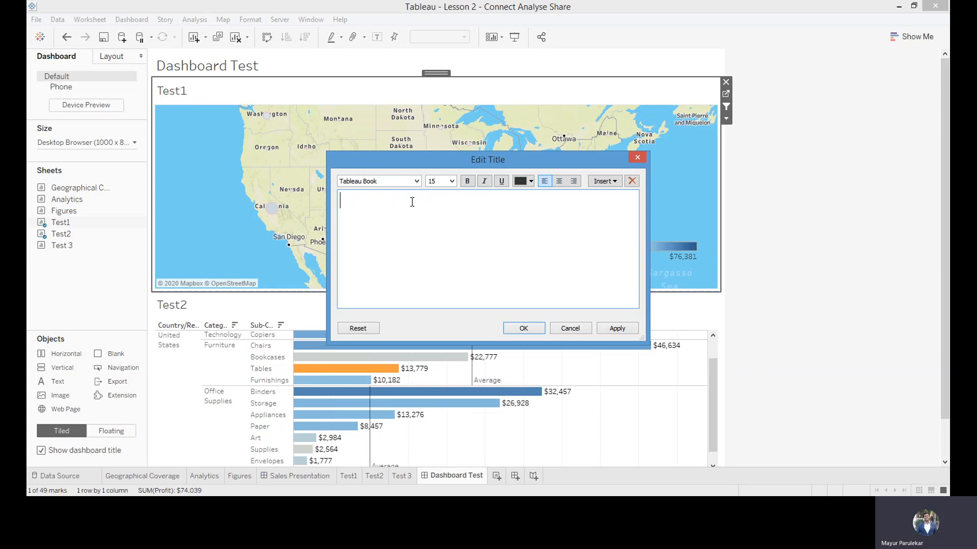
key("BackSpace")
key("BackSpace")
Enter "Global Overview Walmart" as the Test1 map's title text
type("Global Overview")
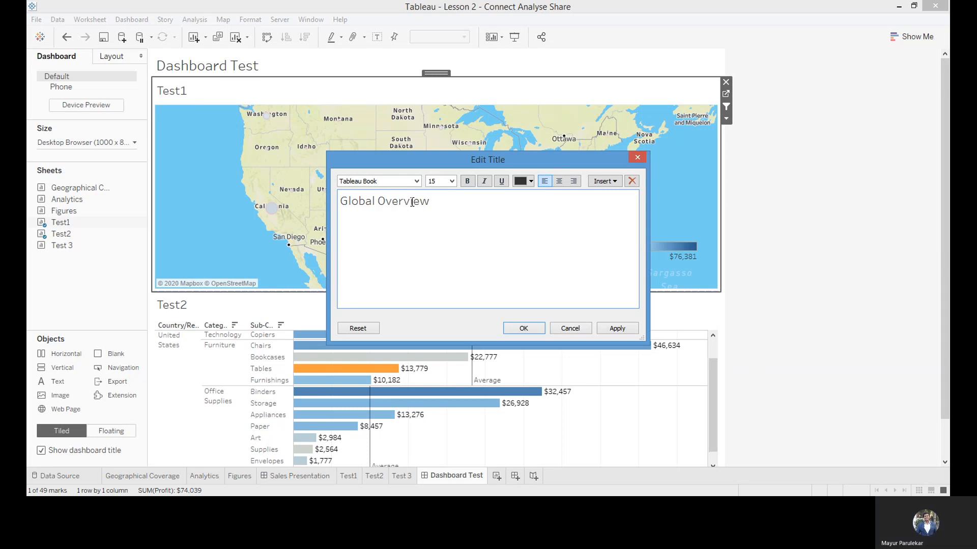
type(" QW")
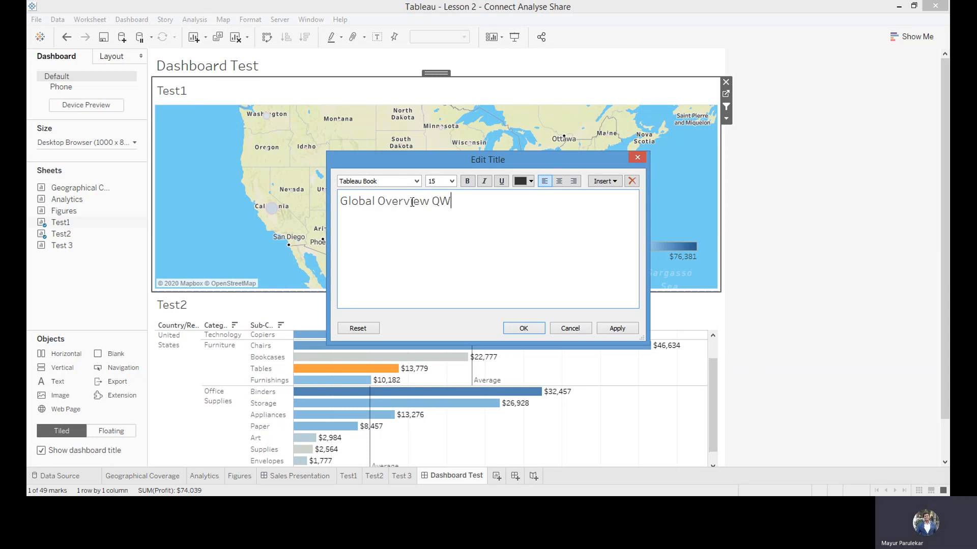
key("BackSpace")
key("BackSpace")
type("Walmart")
Centre the map's title, make its text bold and apply the title changes
left_click(559, 181)
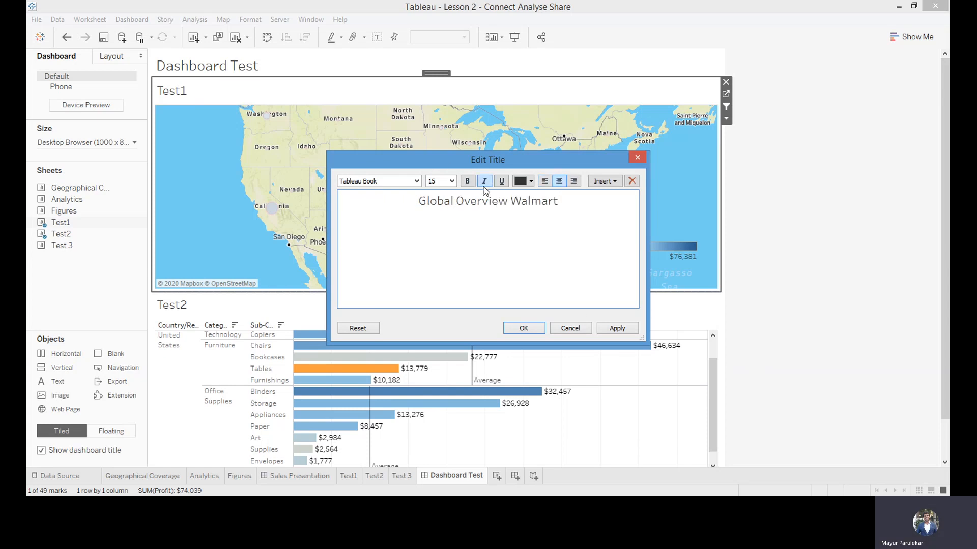
left_click_drag(559, 198, 411, 199)
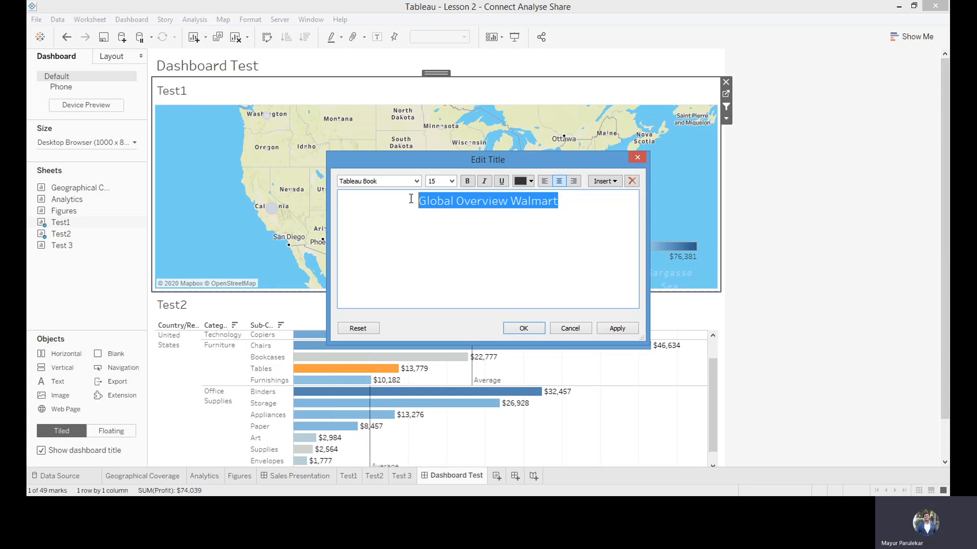
left_click(467, 181)
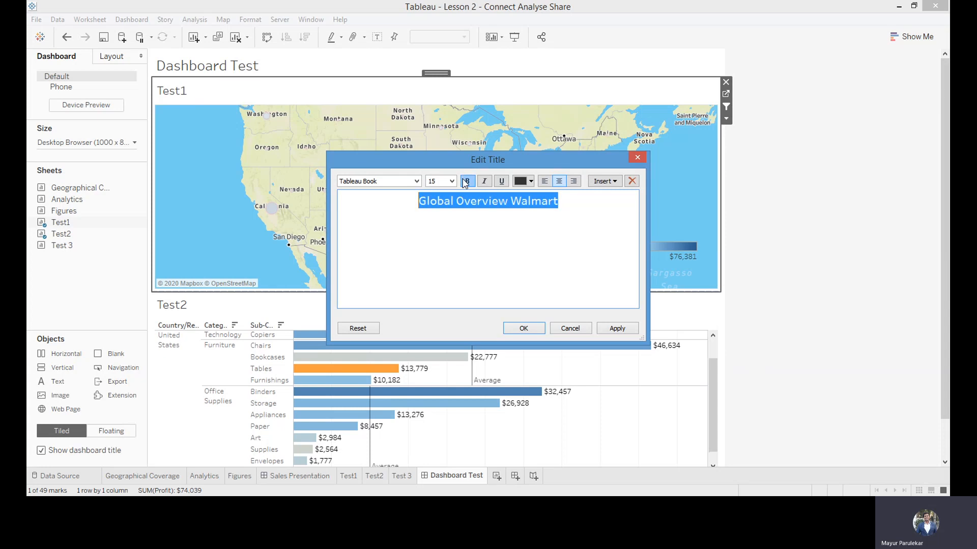
left_click(523, 330)
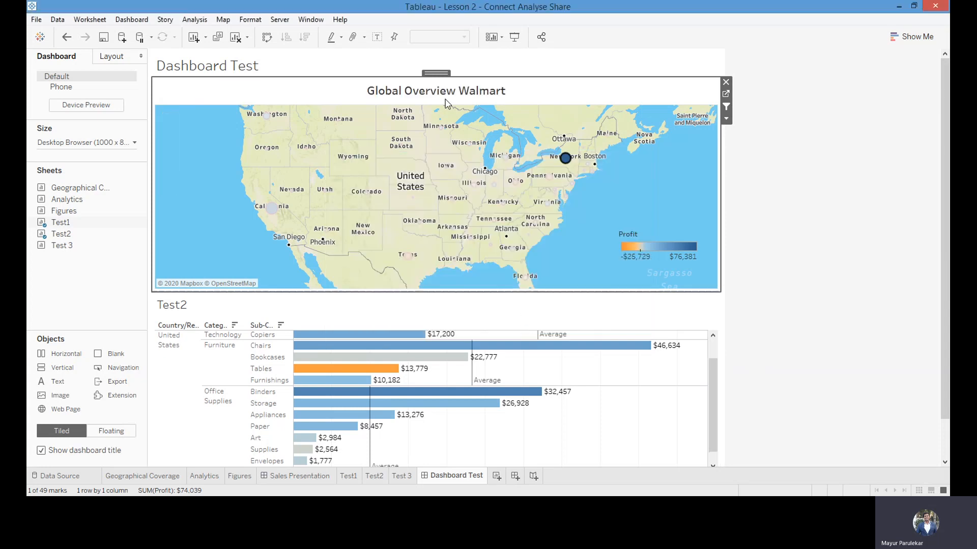